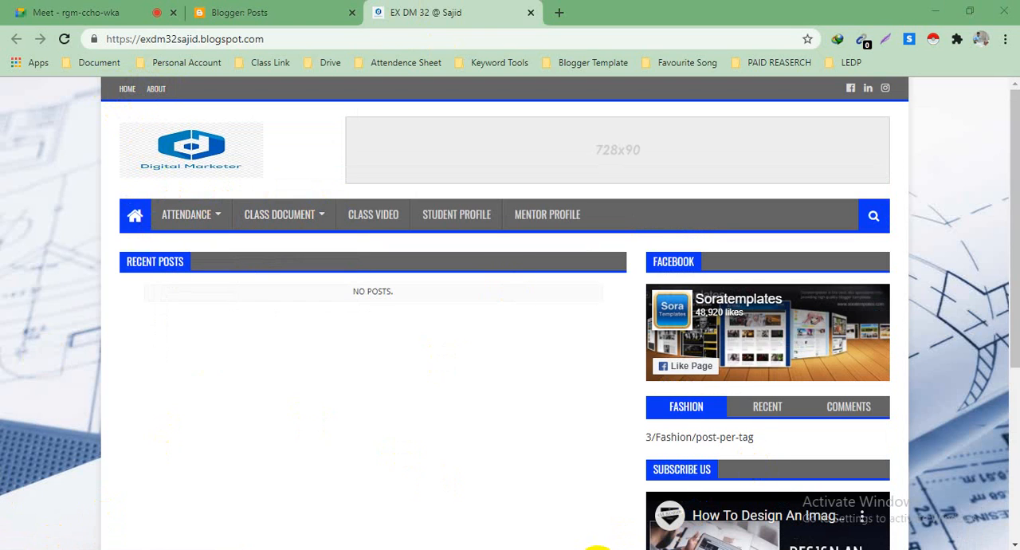
# Step: Look over the blog's homepage, examining the recent posts area, the sidebar widgets including Facebook, and the footer widgets
pyautogui.scroll(-2, 633, 313)
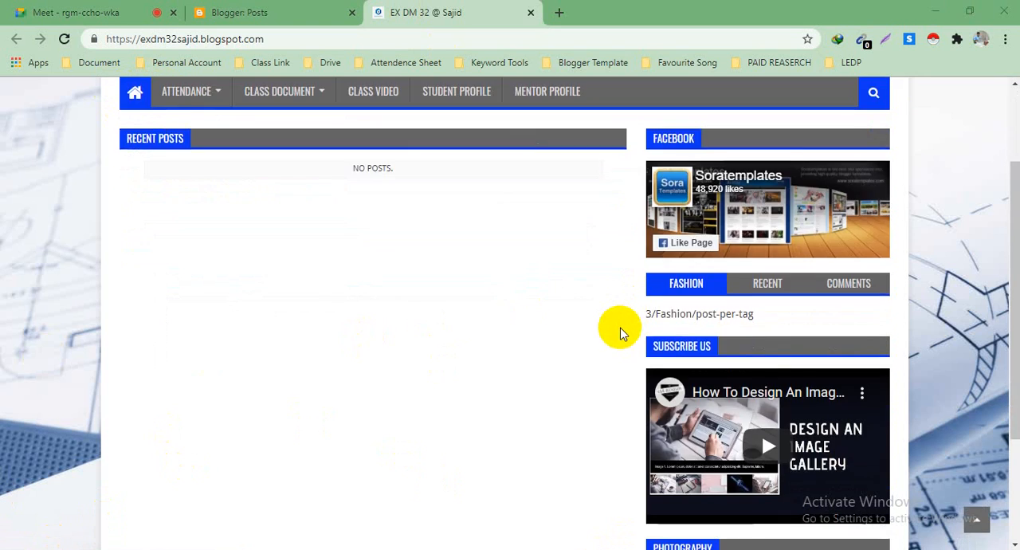
pyautogui.scroll(2, 619, 330)
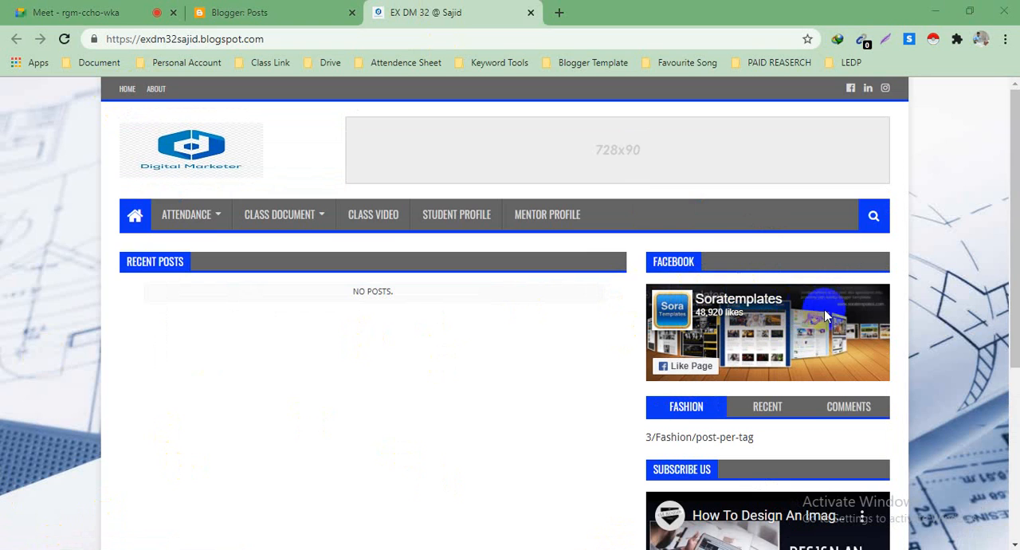
pyautogui.scroll(-2, 662, 295)
pyautogui.scroll(2, 662, 295)
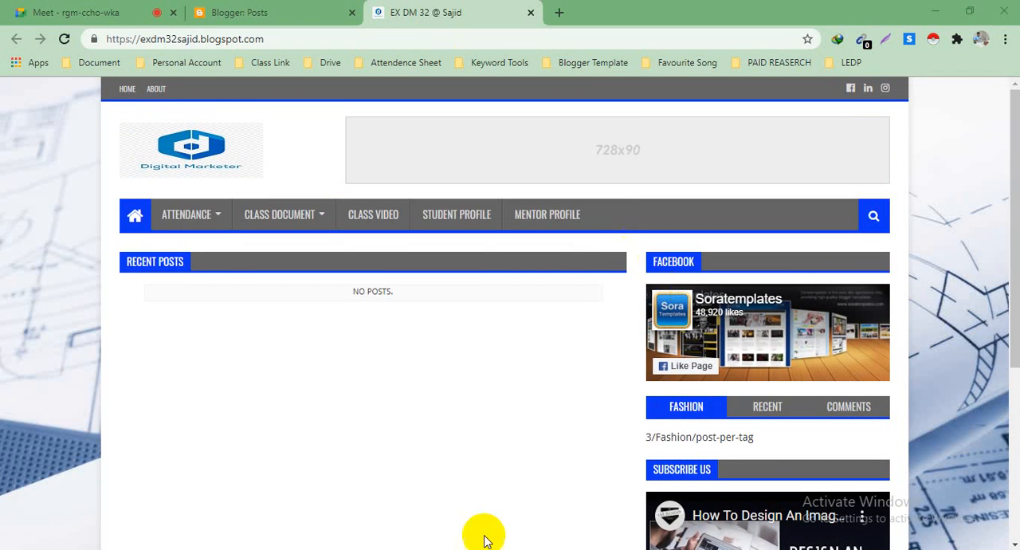
pyautogui.scroll(-2, 813, 311)
pyautogui.scroll(-2, 828, 321)
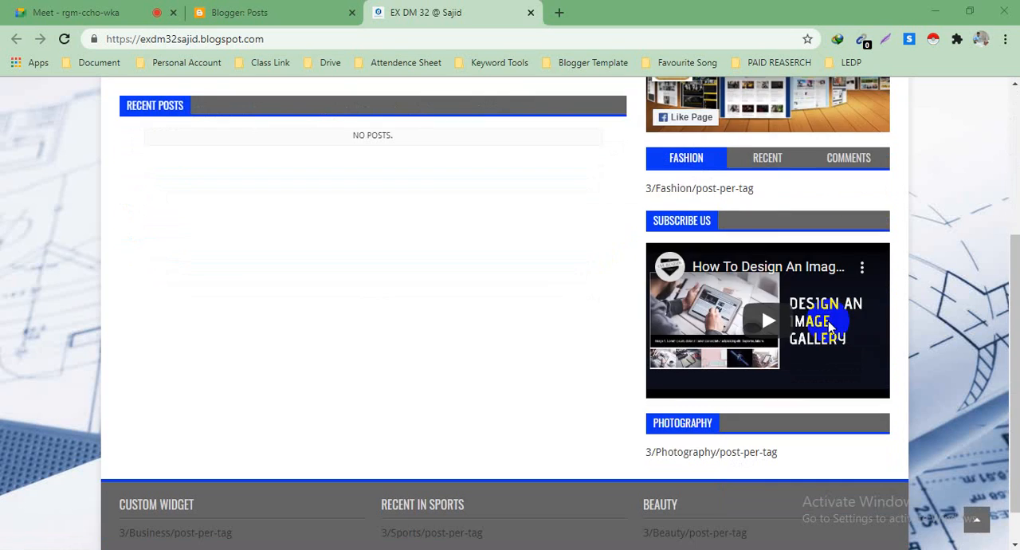
pyautogui.scroll(4, 828, 321)
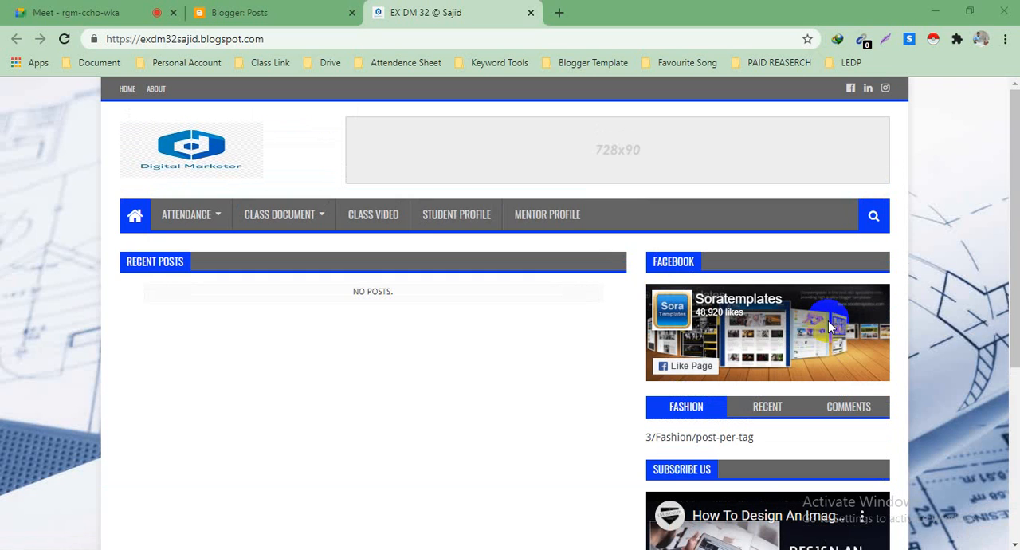
pyautogui.scroll(-3, 252, 317)
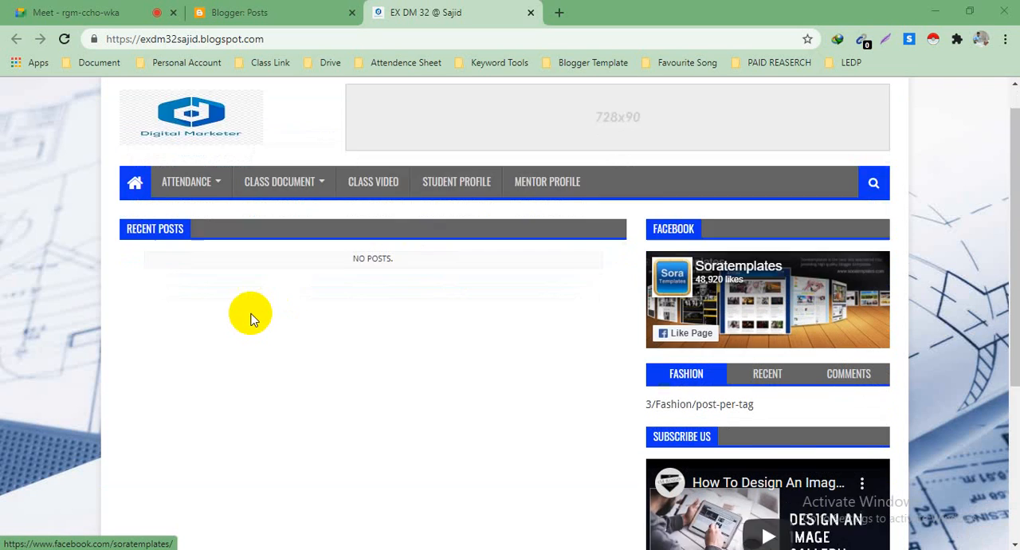
pyautogui.scroll(3, 273, 311)
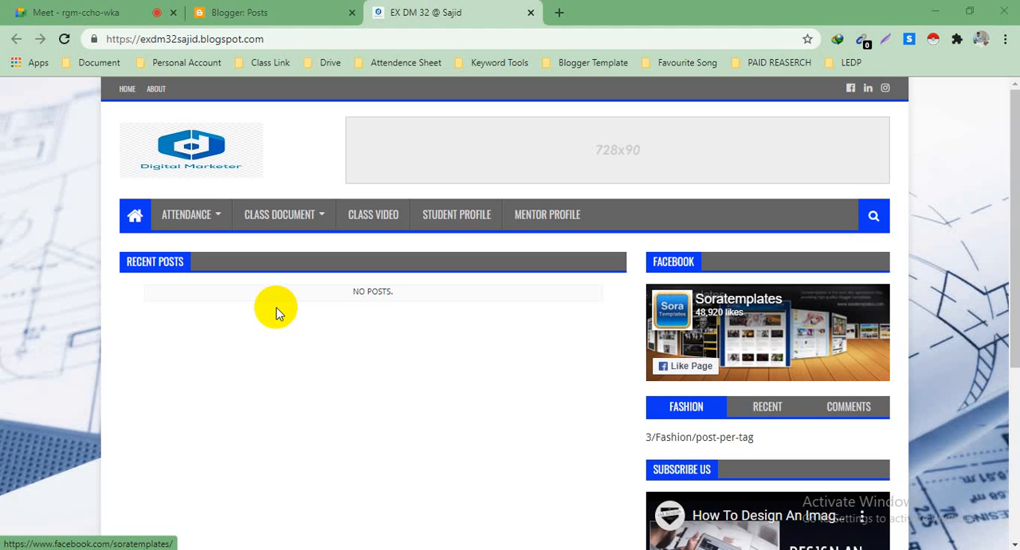
pyautogui.scroll(-3, 713, 311)
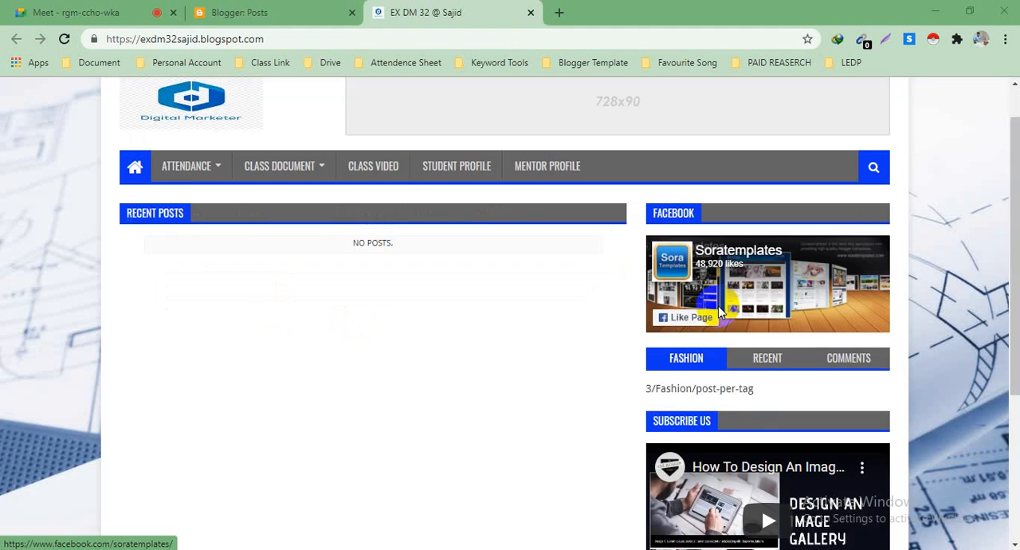
pyautogui.scroll(3, 693, 227)
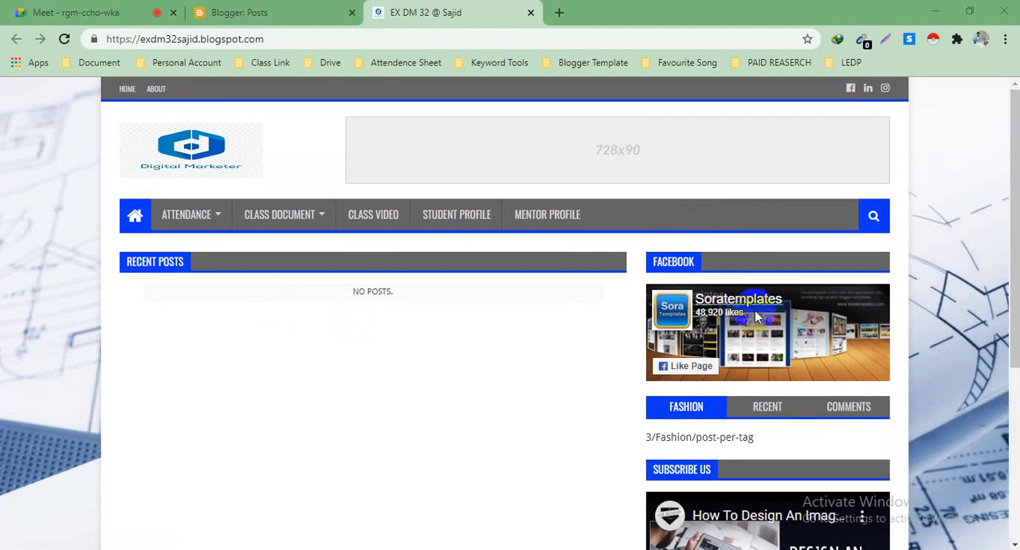
# Step: Open the blog's Layout page in Blogger and locate the sidebar's Facebook gadget
pyautogui.click(299, 6)
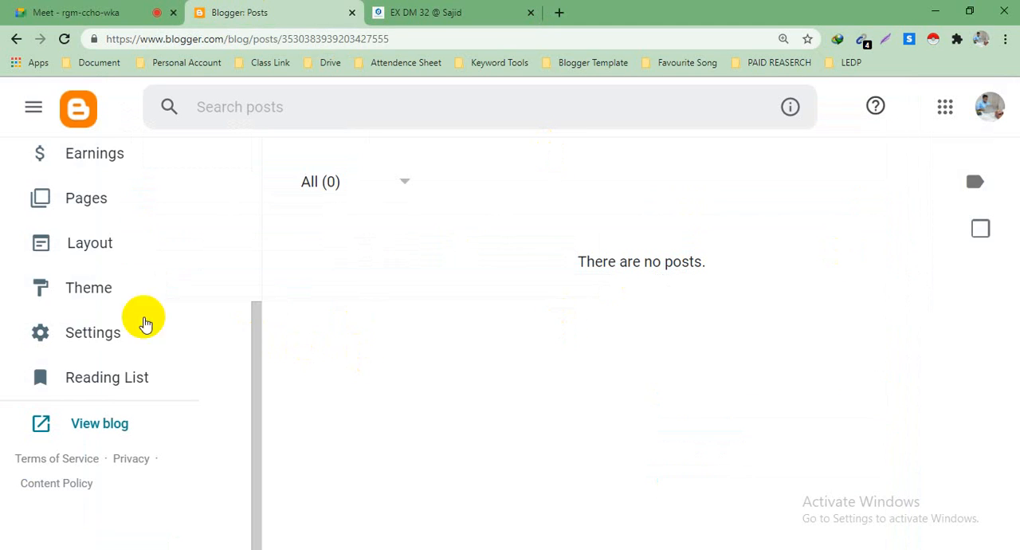
pyautogui.click(56, 244)
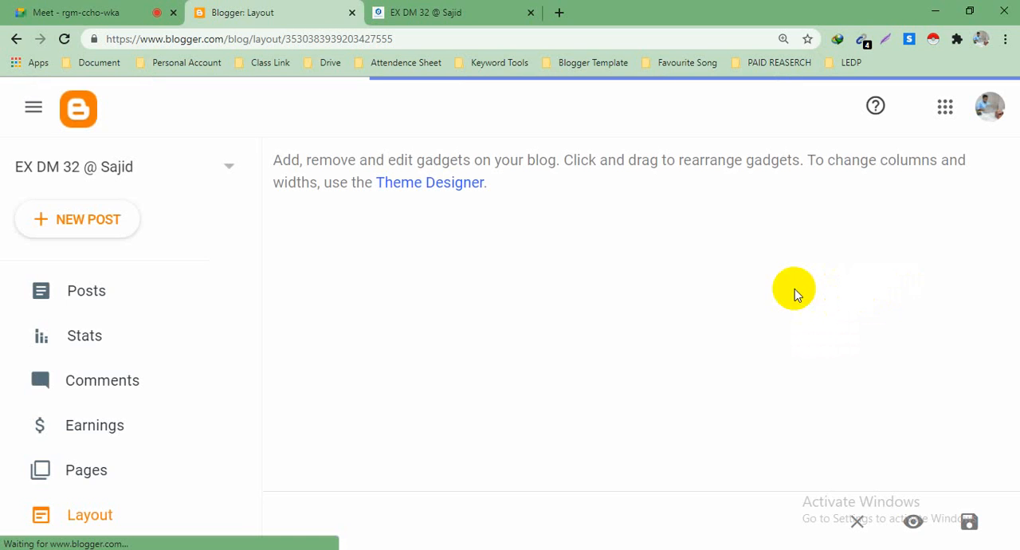
pyautogui.scroll(-10, 792, 288)
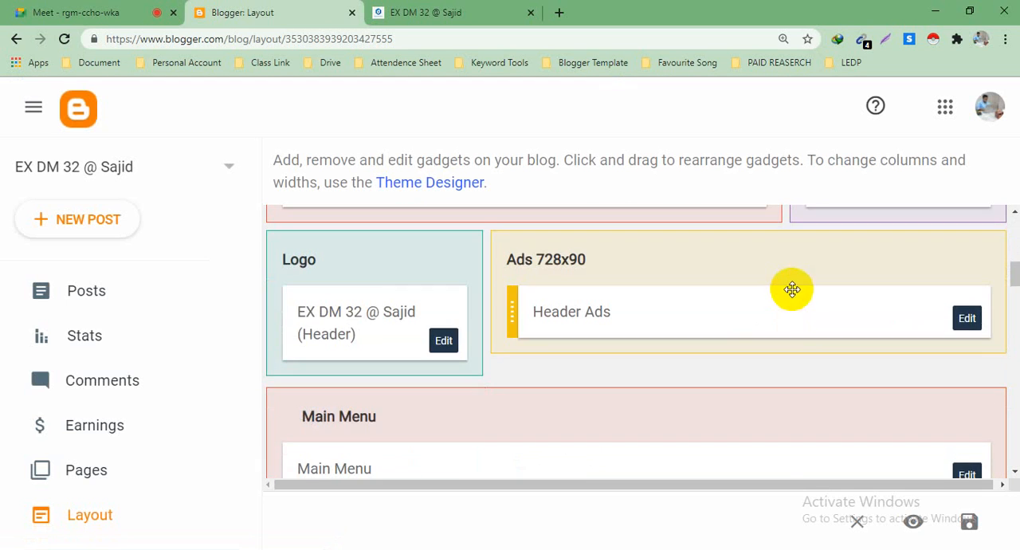
pyautogui.scroll(-3, 753, 297)
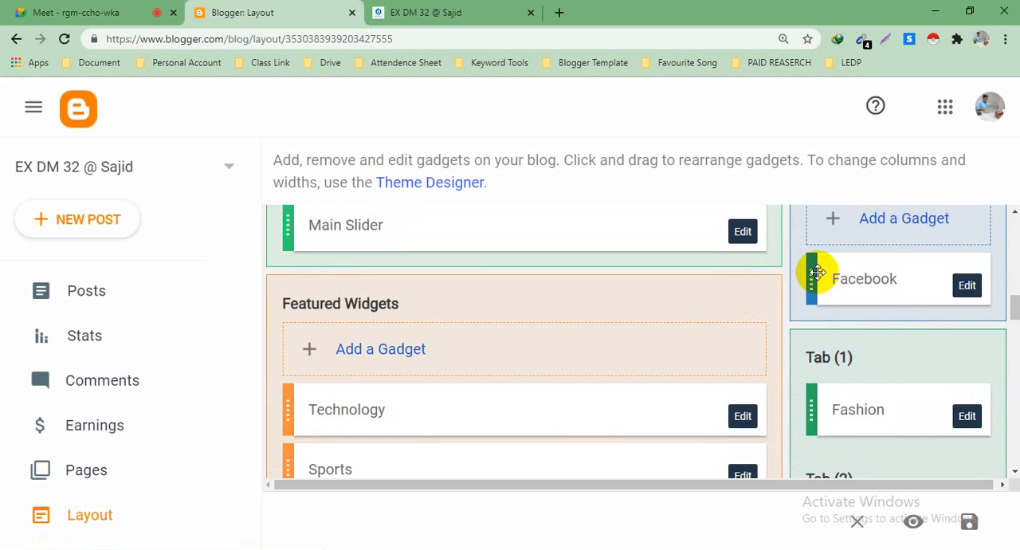
pyautogui.scroll(2, 808, 274)
pyautogui.scroll(-2, 899, 343)
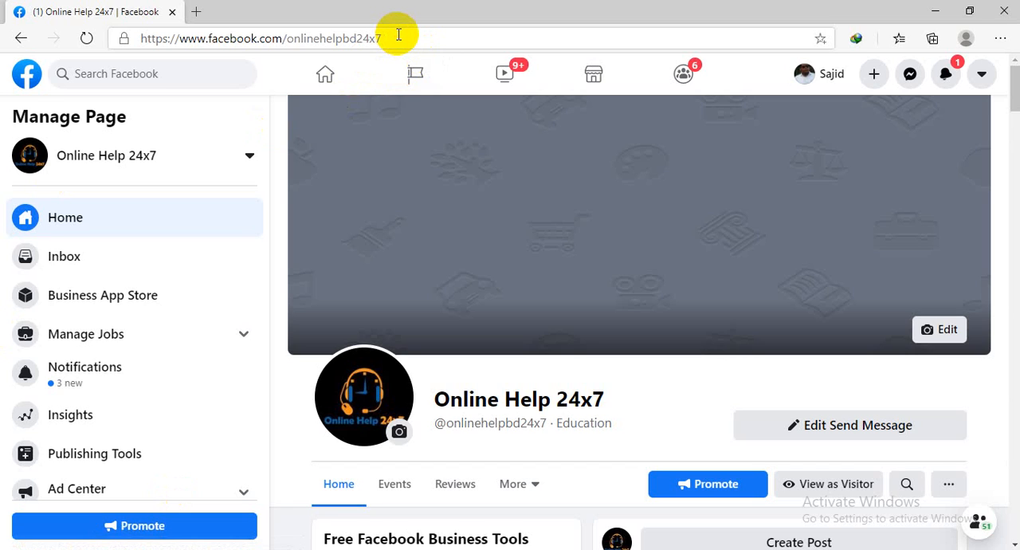
# Step: Copy the web address of the Online Help 24x7 Facebook page
pyautogui.click(401, 35)
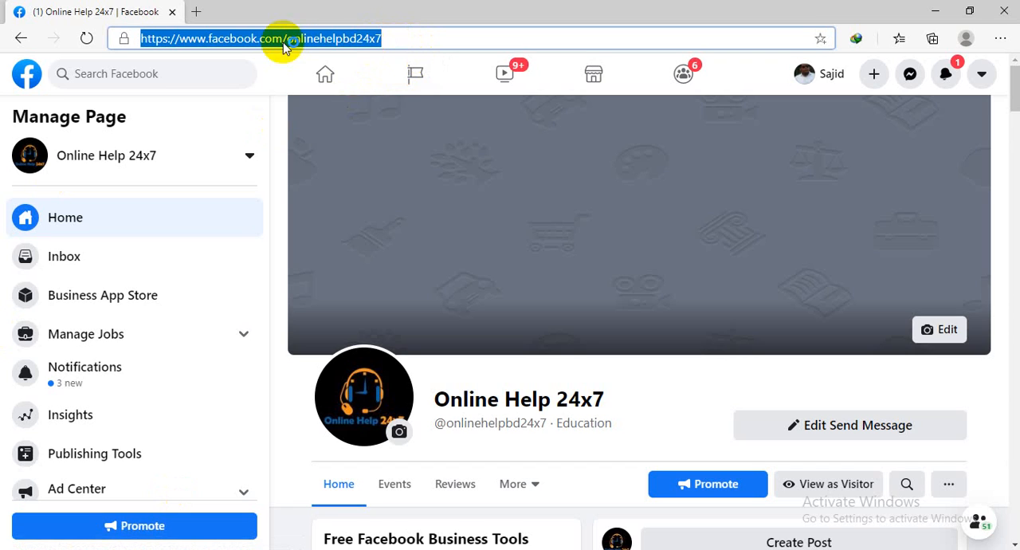
pyautogui.rightClick(289, 37)
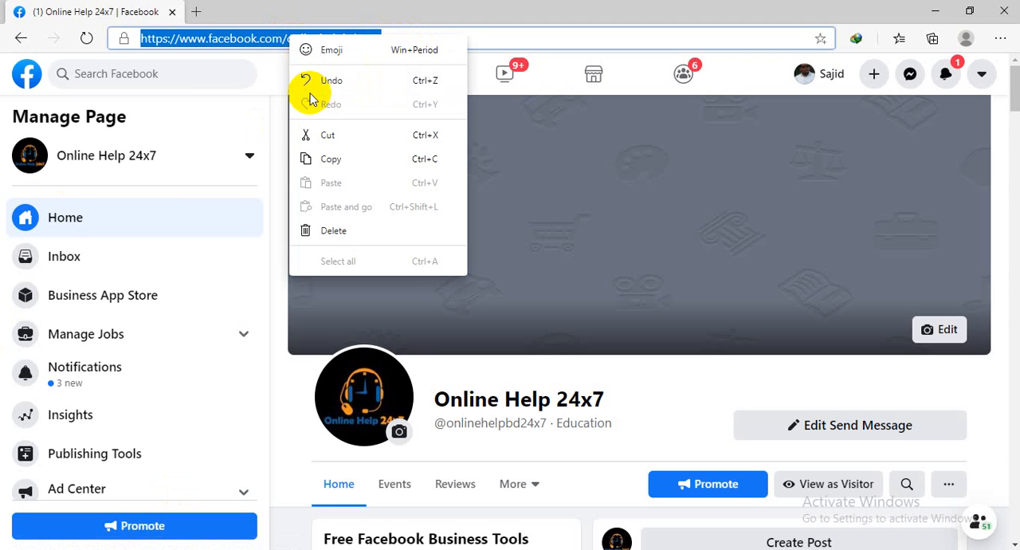
pyautogui.click(323, 160)
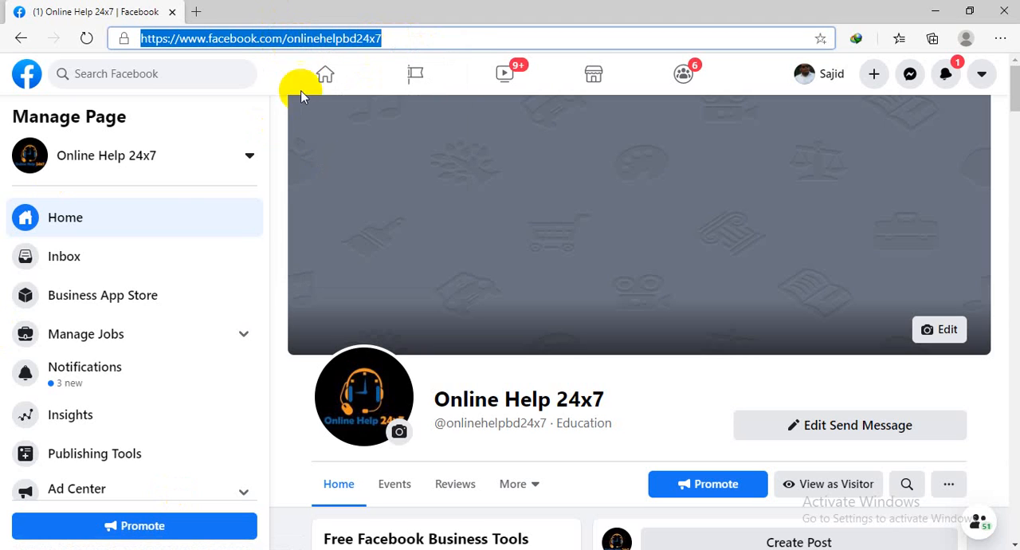
pyautogui.rightClick(285, 40)
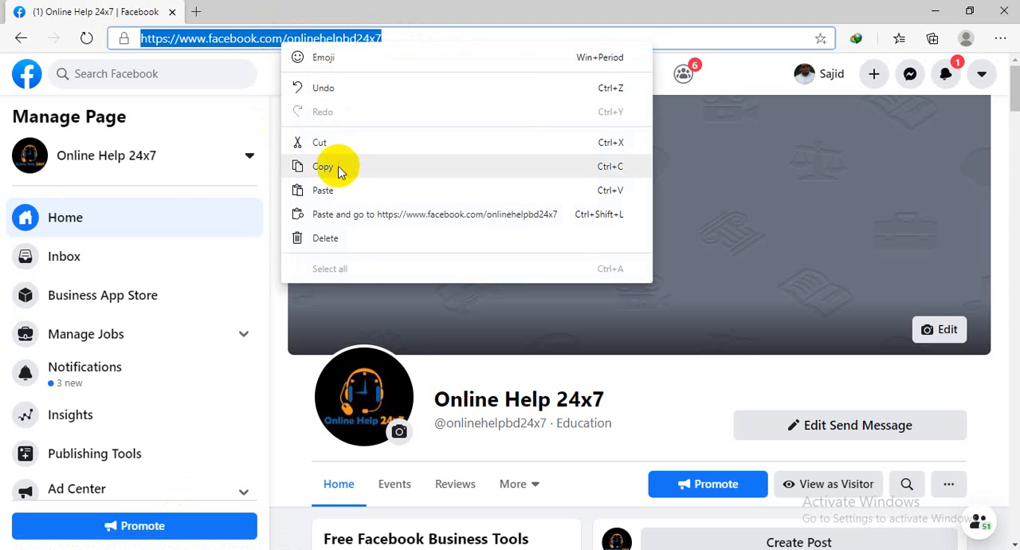
pyautogui.click(338, 168)
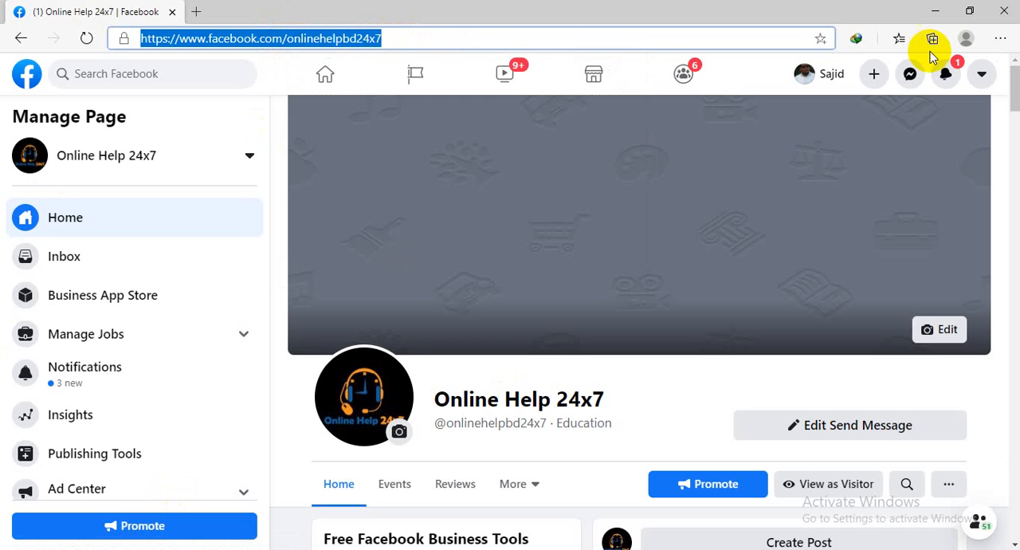
# Step: Switch to Chrome and search Google for "facebook i frame" in a new tab
pyautogui.hotkey('alt', 'Tab')
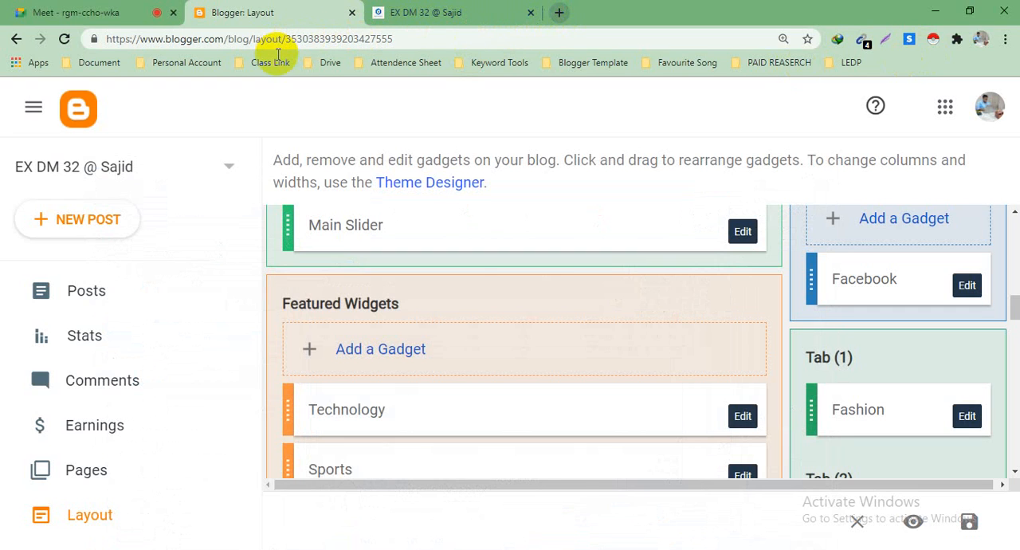
pyautogui.hotkey('ctrl', 't')
pyautogui.hotkey('ctrl', 'Tab')
pyautogui.click(586, 8)
pyautogui.click(118, 41)
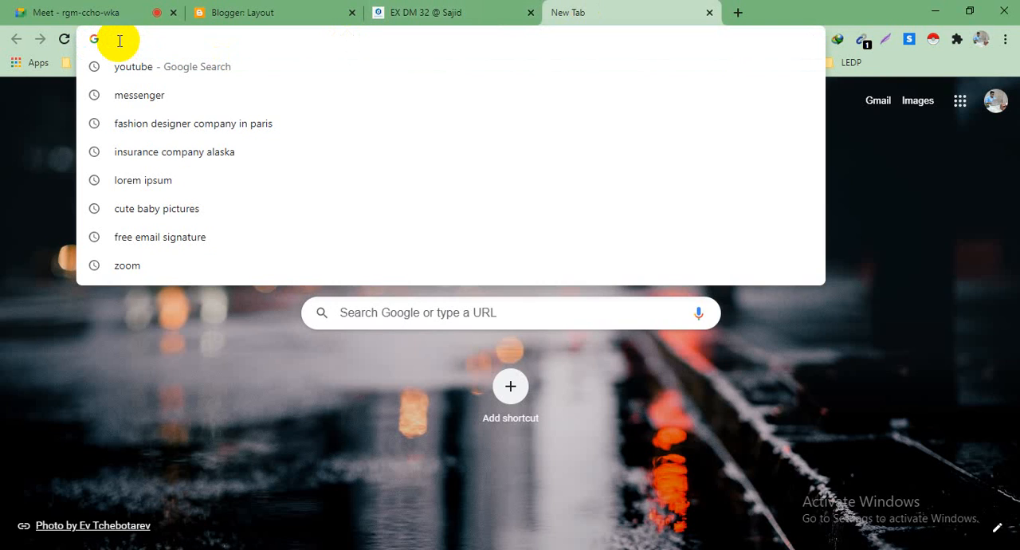
pyautogui.write('face')
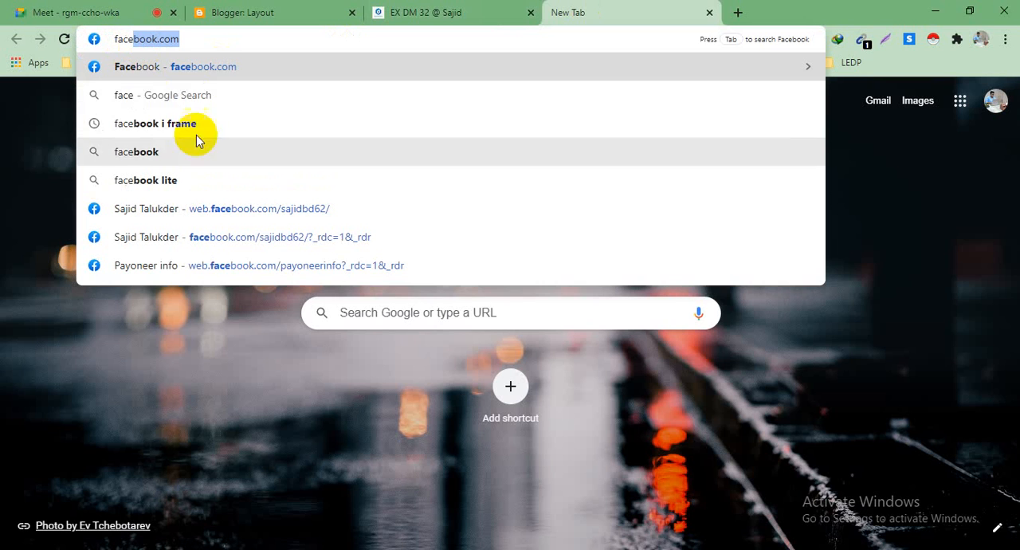
pyautogui.click(191, 126)
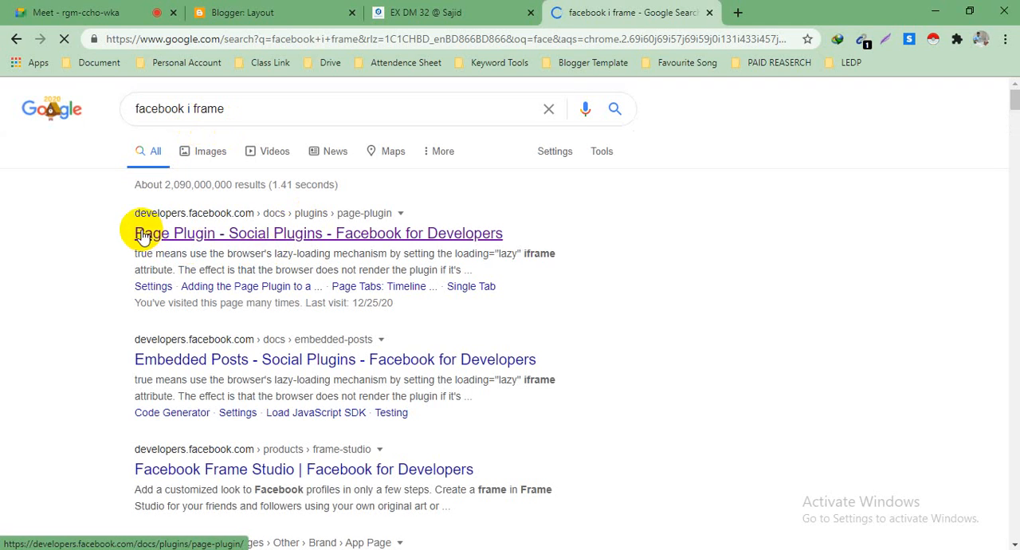
# Step: Open the "Page Plugin - Social Plugins - Facebook for Developers" result in a new tab and switch to it
pyautogui.rightClick(224, 238)
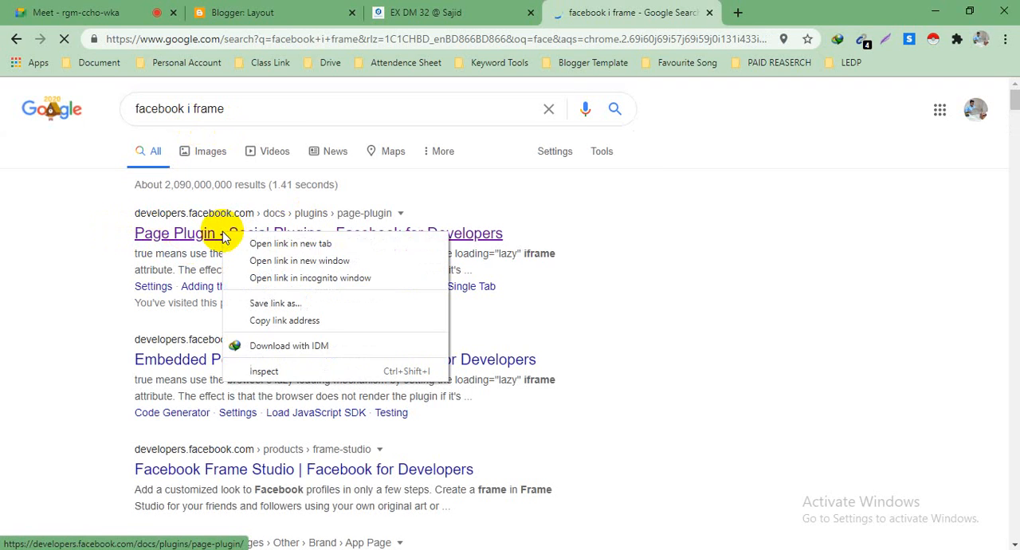
pyautogui.click(290, 244)
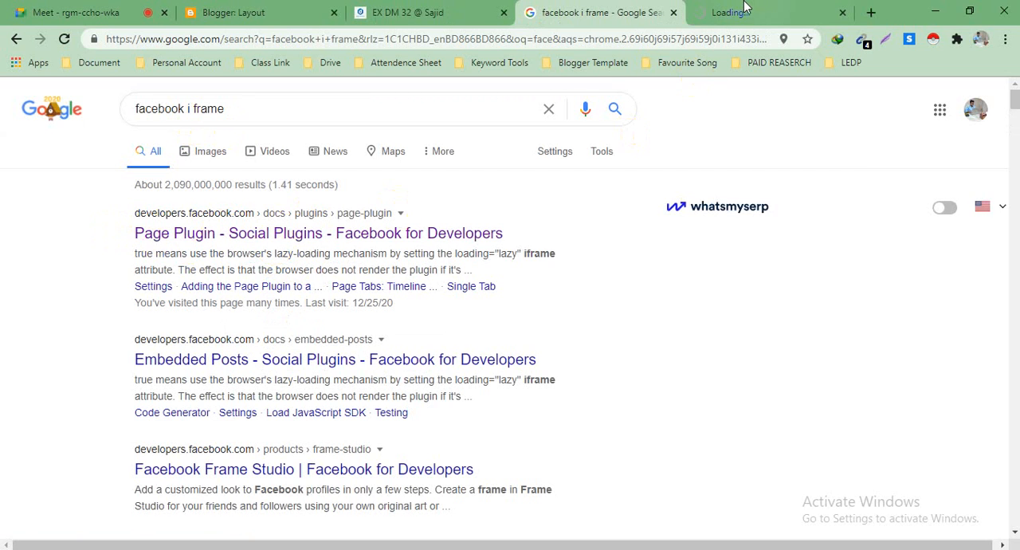
pyautogui.click(743, 9)
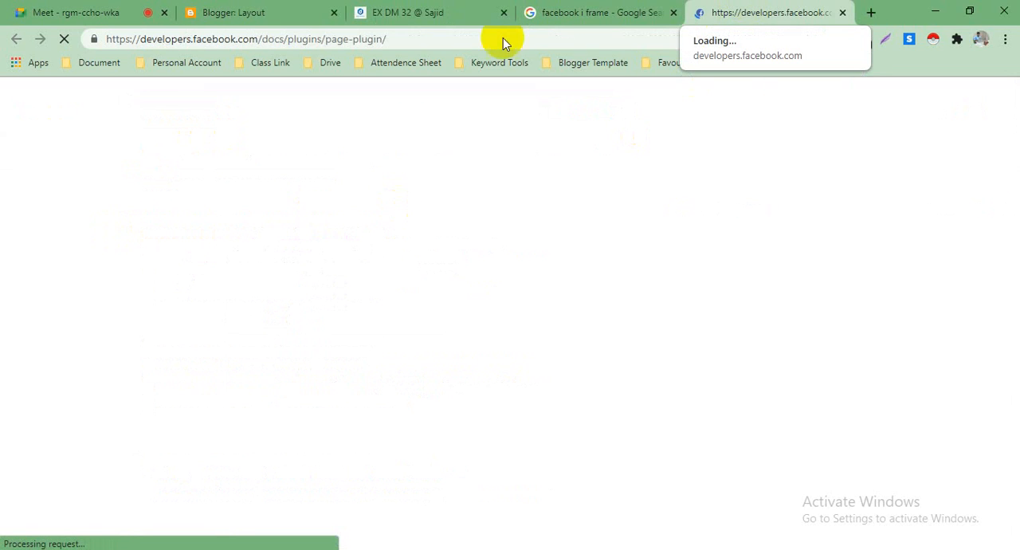
# Step: Copy the Page Plugin documentation page's web address and switch to the Google Meet meeting
pyautogui.click(394, 38)
pyautogui.rightClick(331, 39)
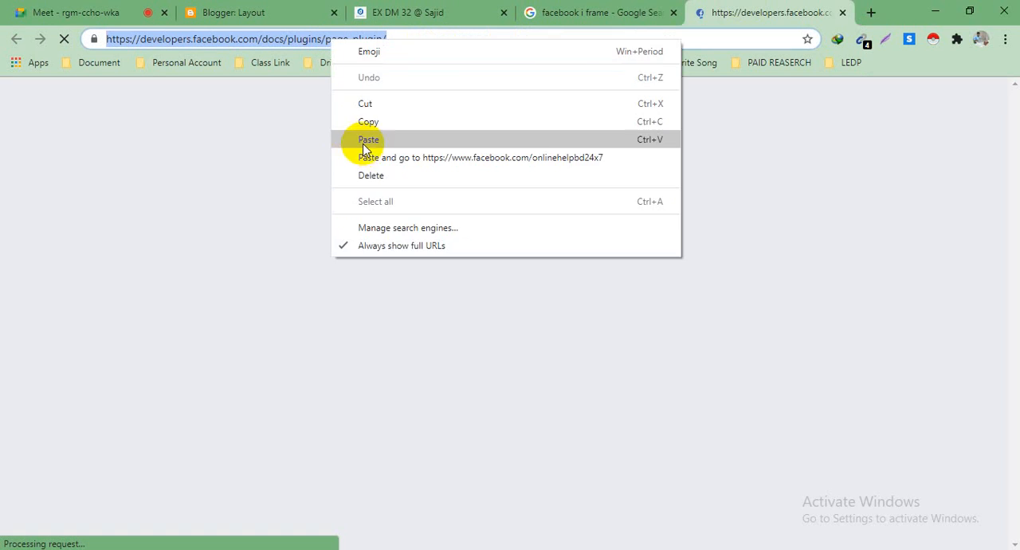
pyautogui.click(369, 123)
pyautogui.click(70, 11)
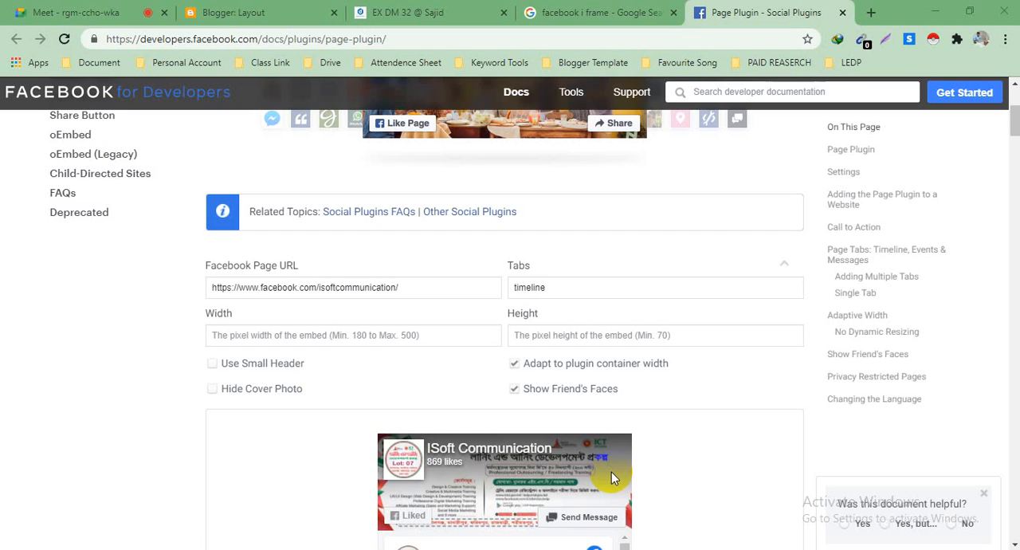
pyautogui.scroll(3, 611, 470)
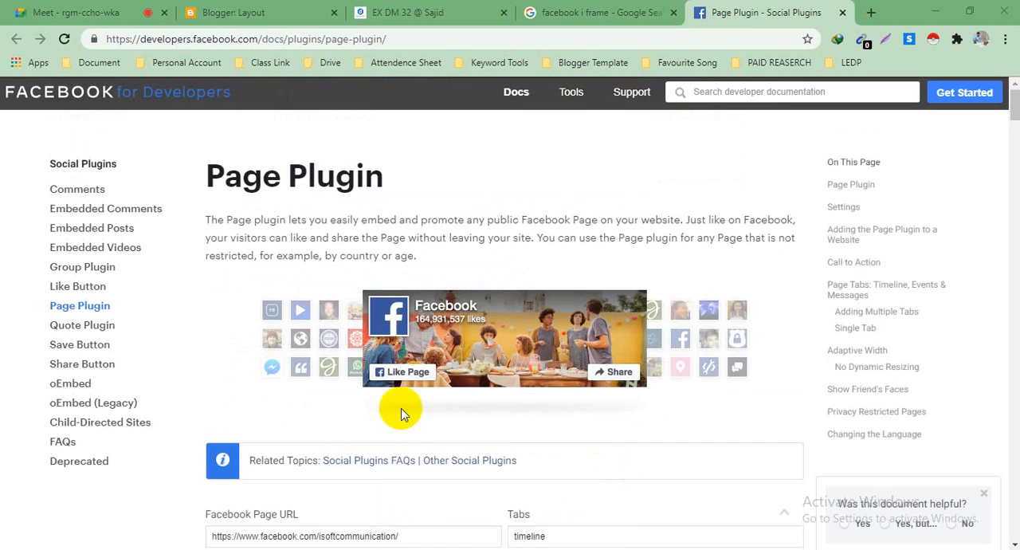
pyautogui.scroll(-1, 322, 329)
pyautogui.scroll(-3, 327, 333)
pyautogui.scroll(1, 330, 335)
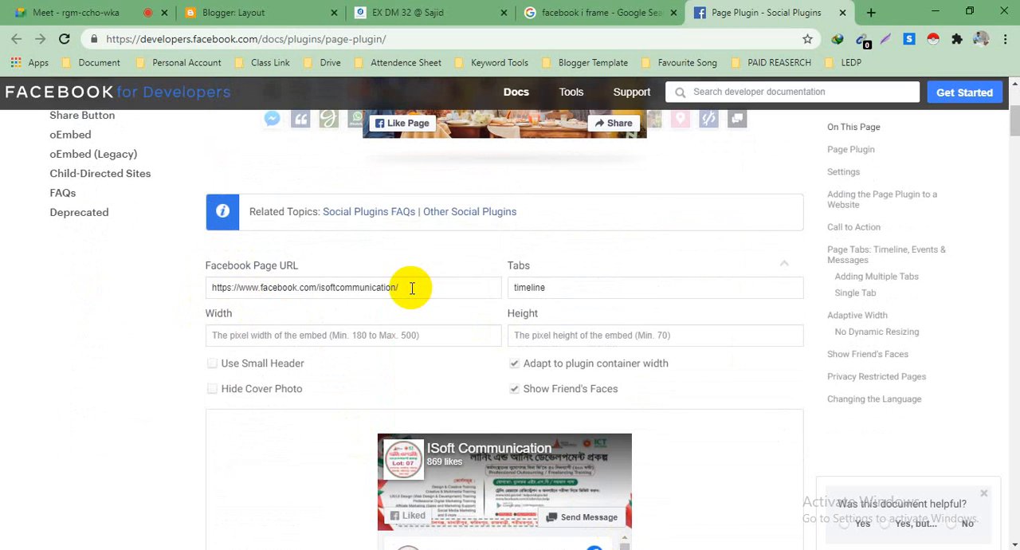
pyautogui.moveTo(412, 288); pyautogui.dragTo(196, 293)
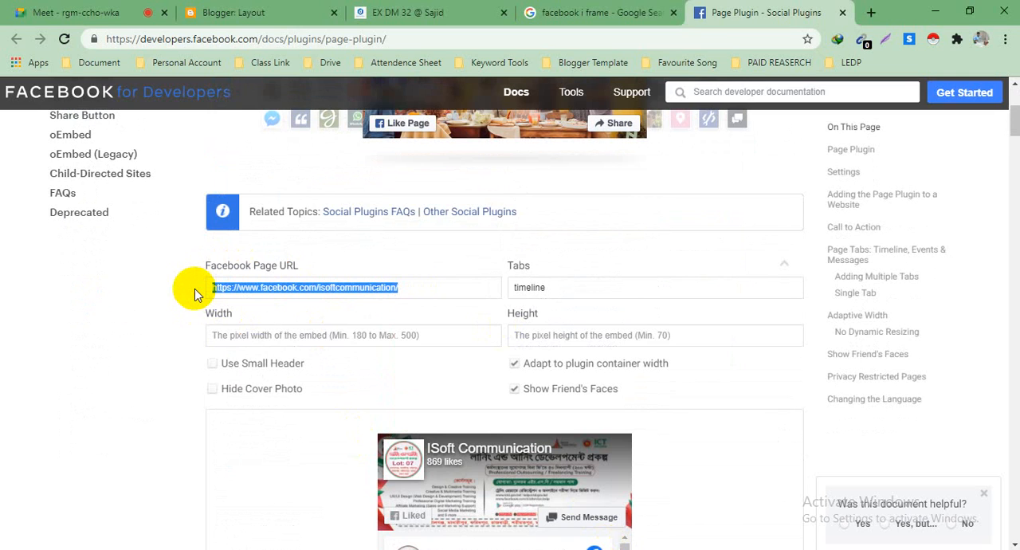
pyautogui.hotkey('ctrl', 'v')
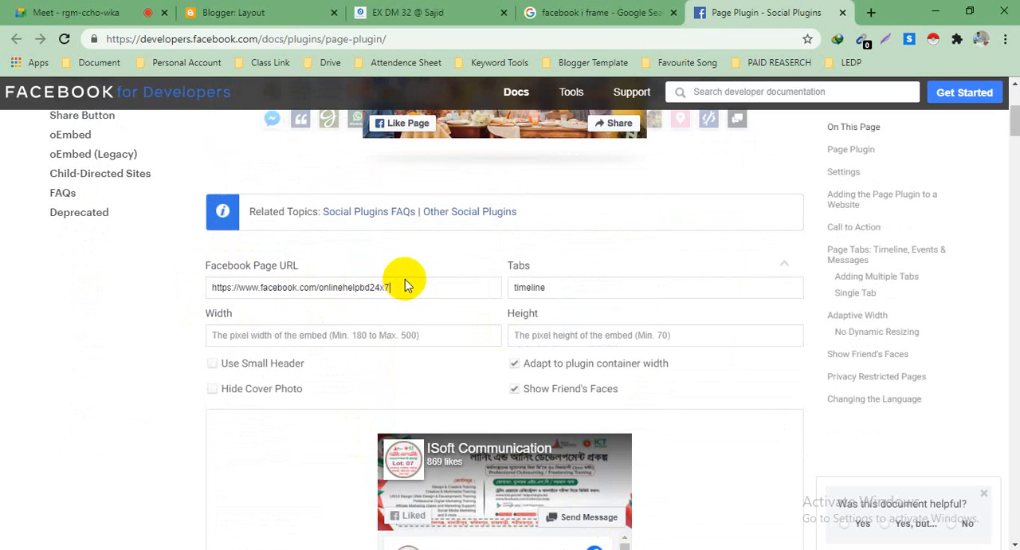
pyautogui.scroll(-2, 405, 280)
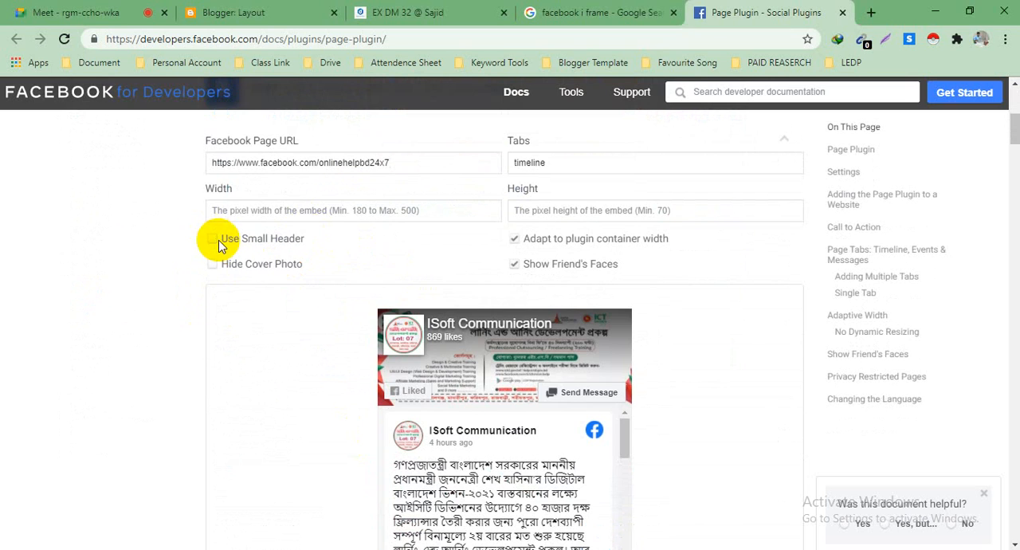
pyautogui.scroll(-3, 222, 248)
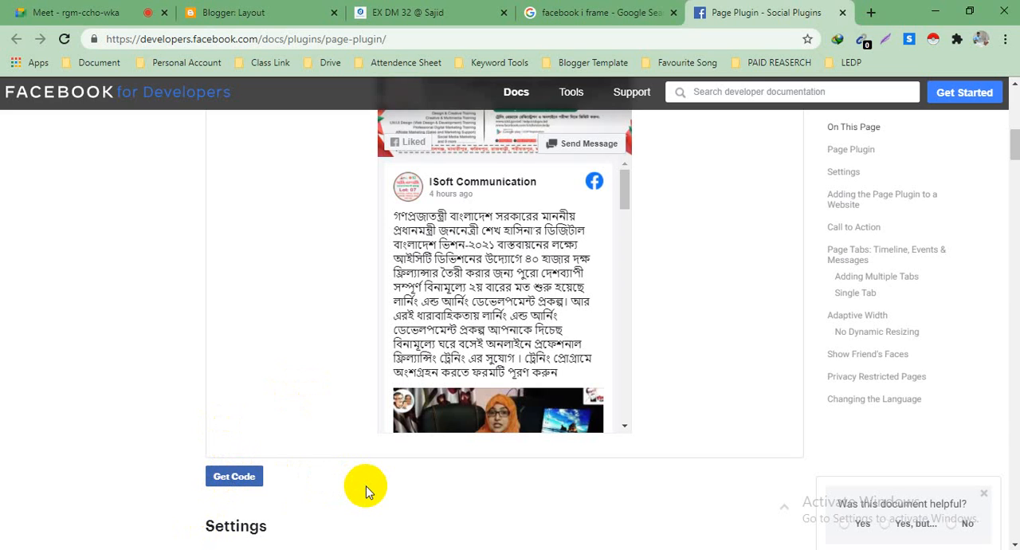
pyautogui.scroll(10, 602, 548)
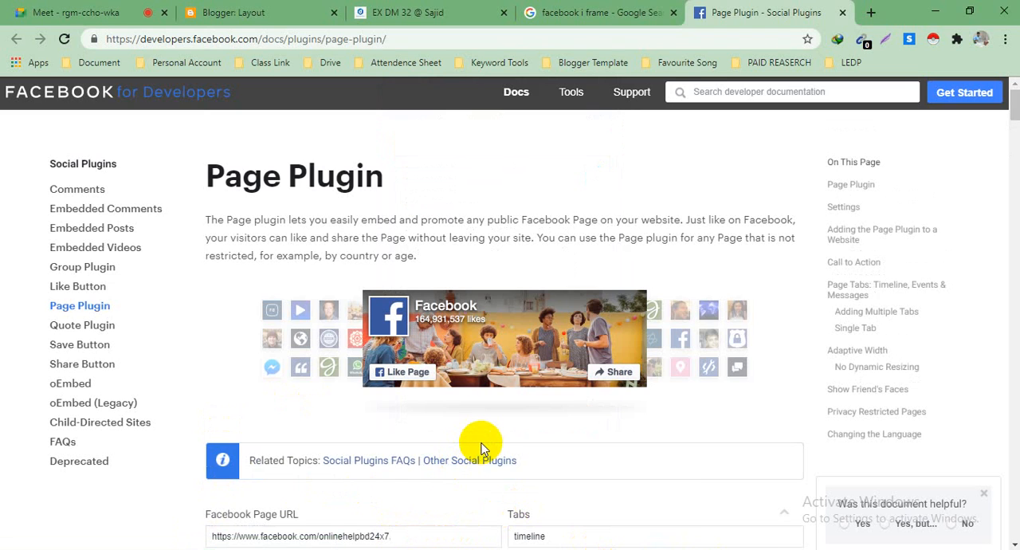
# Step: Review the Page Plugin preview, generate its embed code and copy the Step 2 JavaScript SDK snippet
pyautogui.scroll(-2, 483, 444)
pyautogui.scroll(-3, 487, 421)
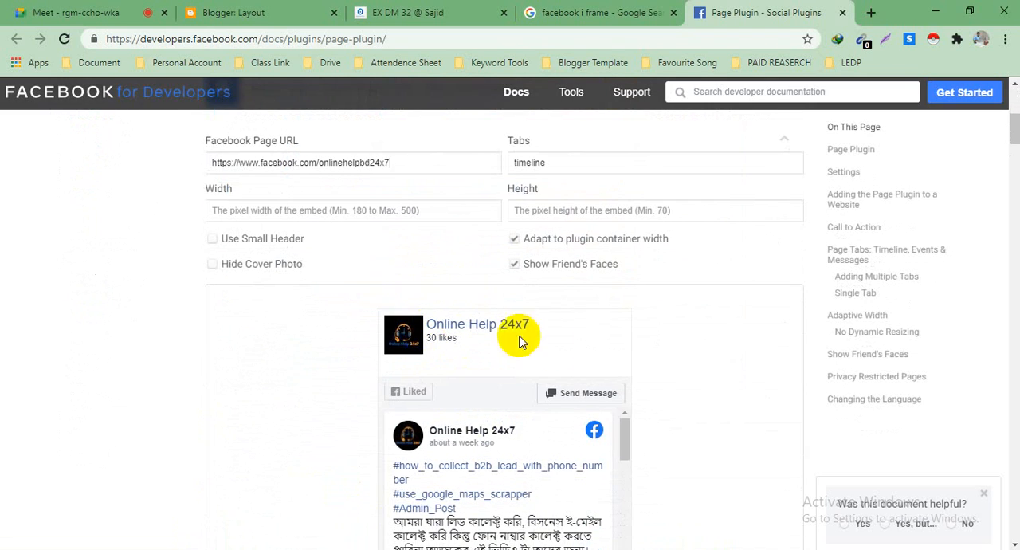
pyautogui.scroll(-1, 510, 430)
pyautogui.scroll(-3, 510, 430)
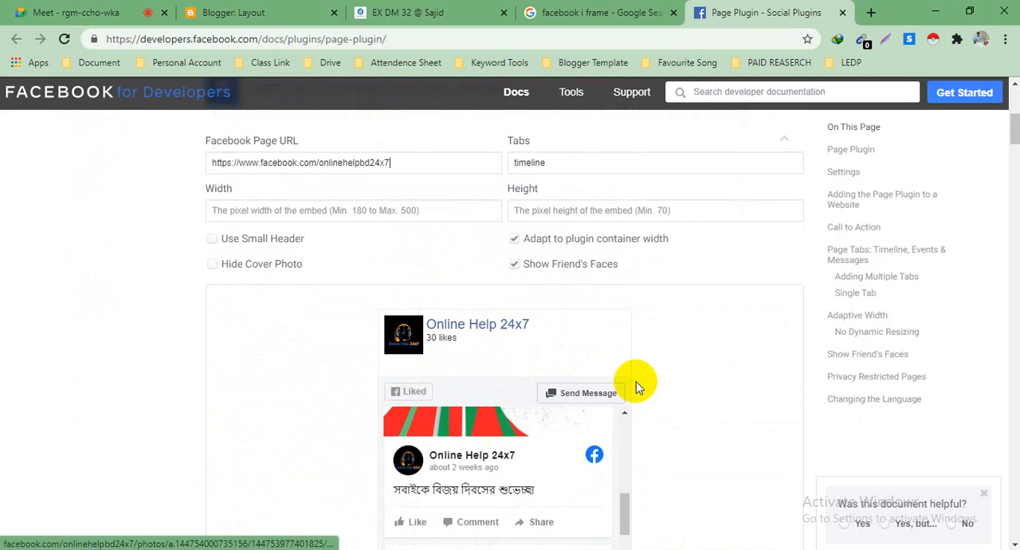
pyautogui.scroll(-4, 638, 383)
pyautogui.click(228, 353)
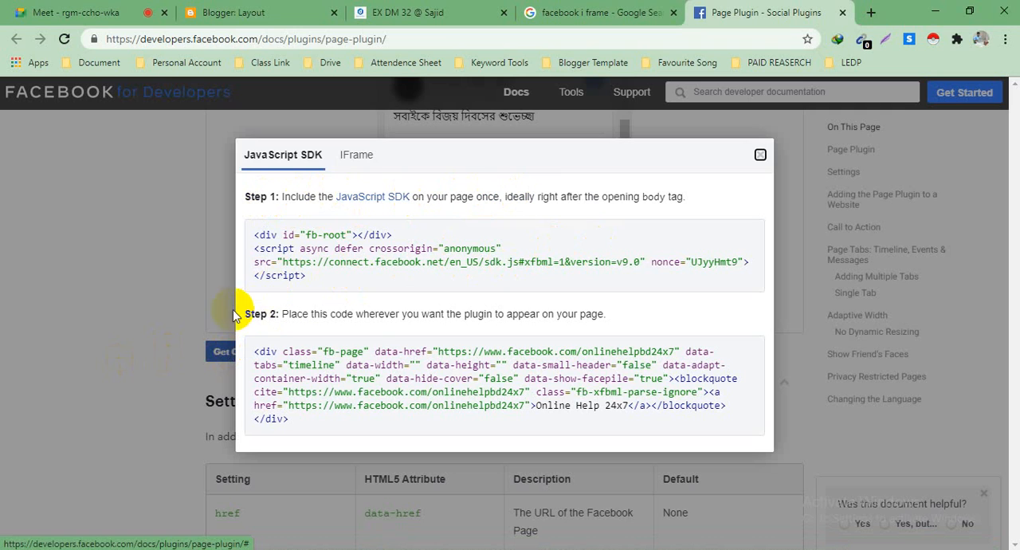
pyautogui.click(295, 424)
pyautogui.hotkey('ctrl', 'c')
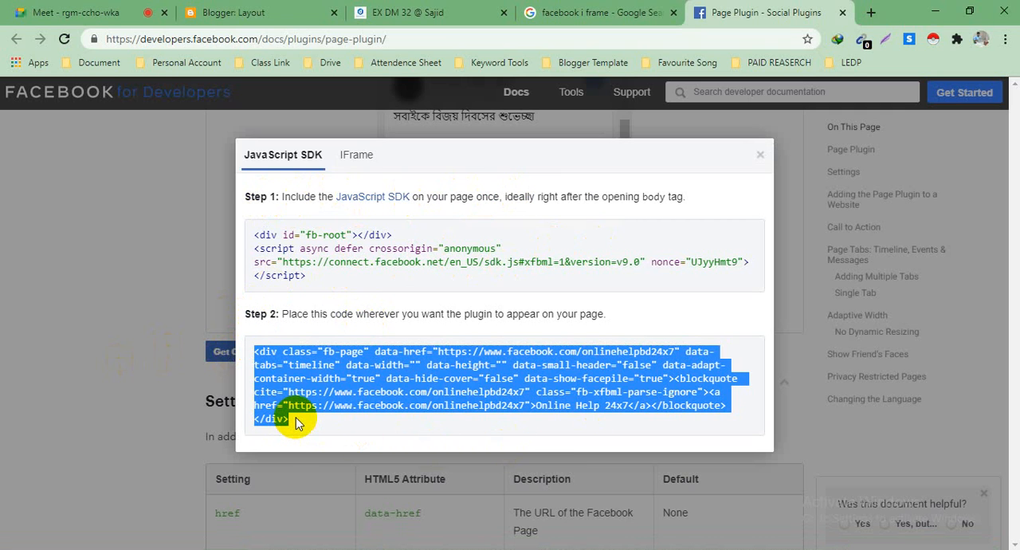
# Step: In the Blogger layout, replace the Facebook gadget's content with the copied Page Plugin code and save the gadget
pyautogui.click(248, 10)
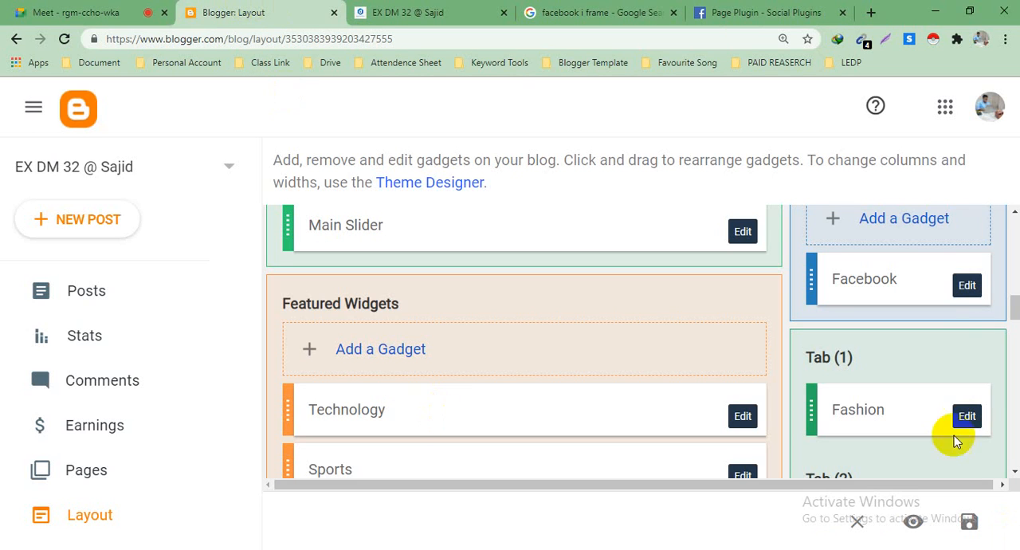
pyautogui.click(968, 288)
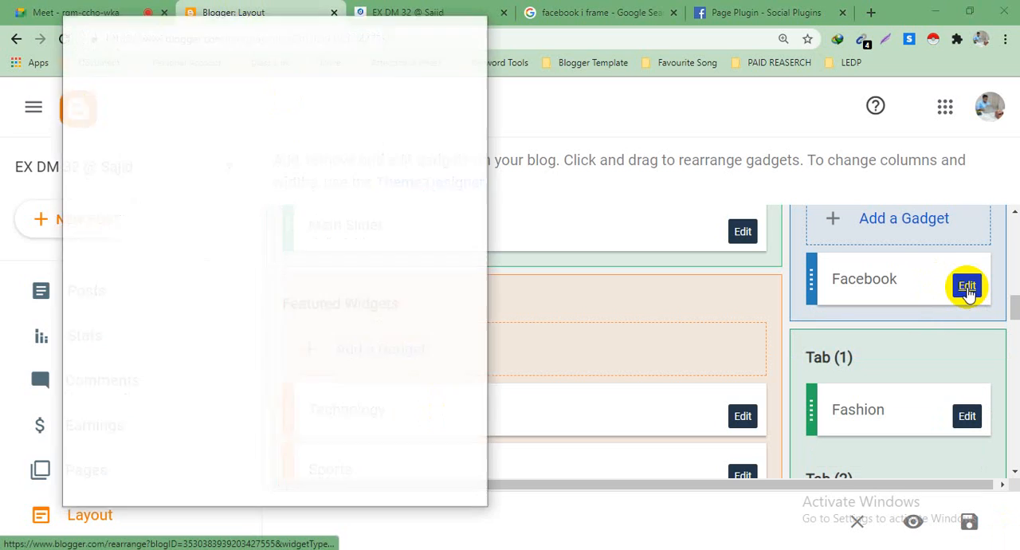
pyautogui.click(436, 26)
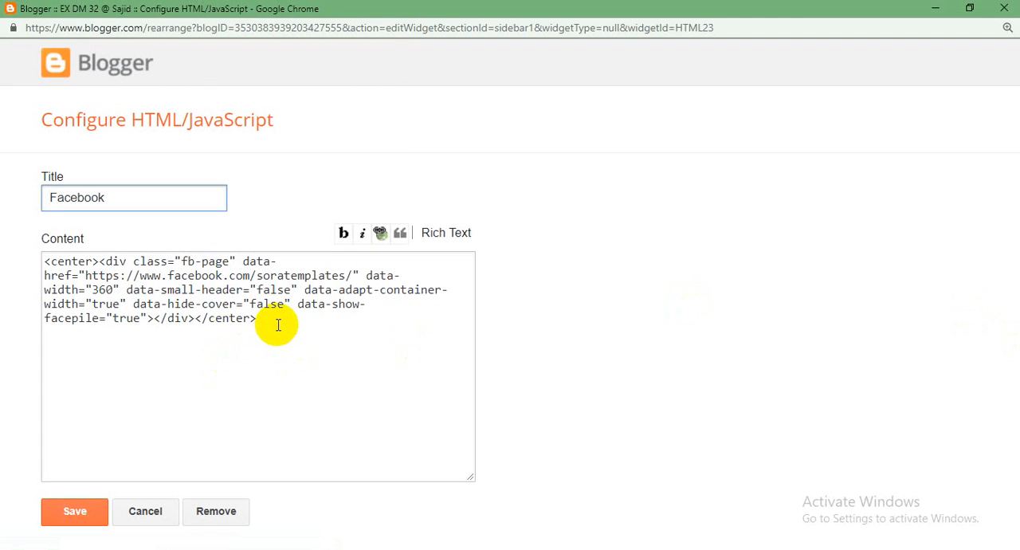
pyautogui.moveTo(278, 325); pyautogui.dragTo(37, 257)
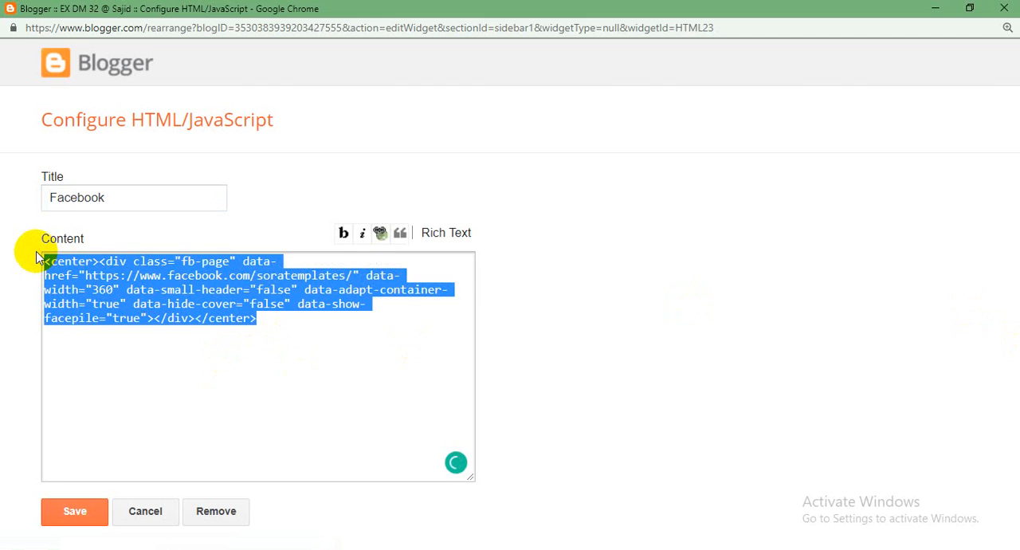
pyautogui.press('Delete')
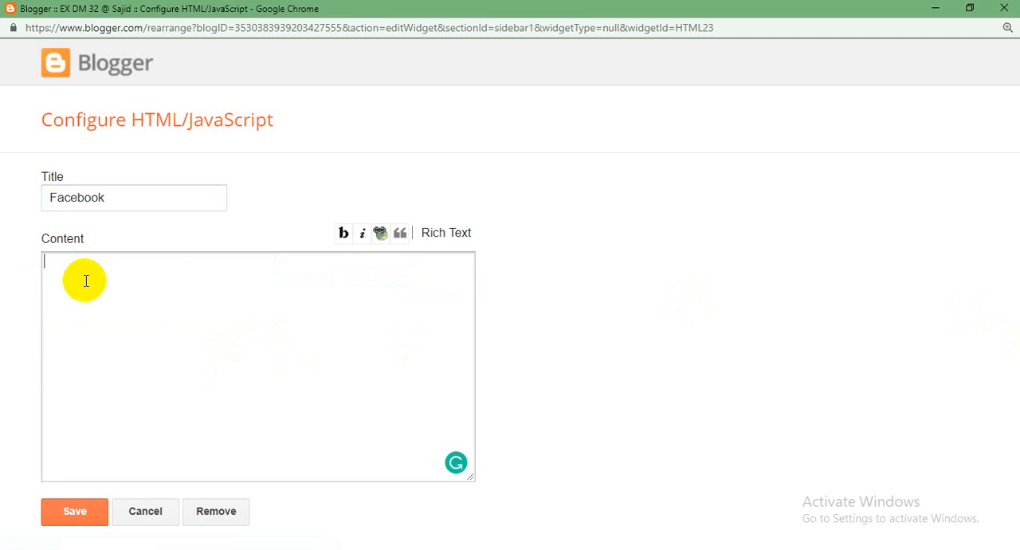
pyautogui.hotkey('ctrl', 'v')
pyautogui.click(70, 514)
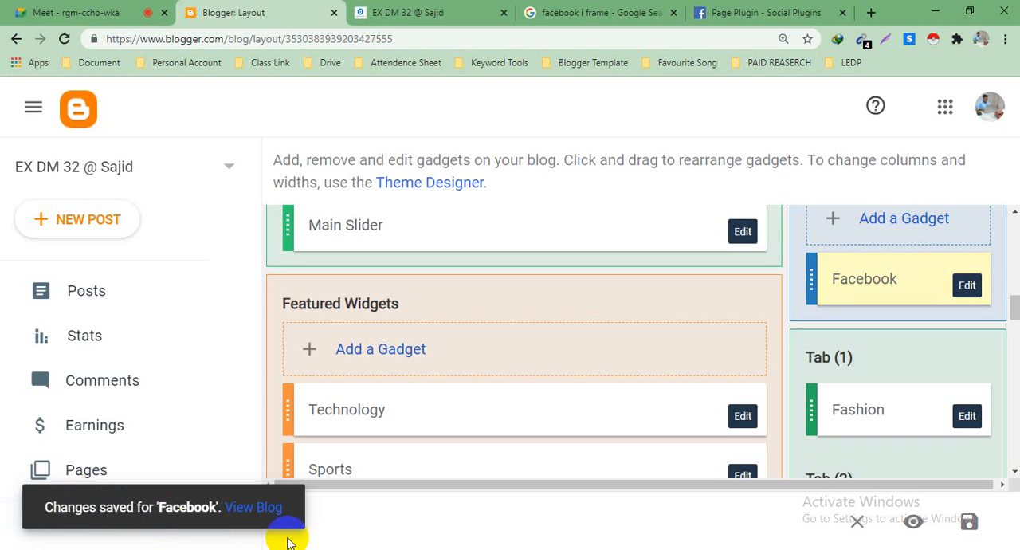
pyautogui.click(263, 516)
# Step: Switch to the live blog and check the Facebook page widget in the sidebar
pyautogui.click(399, 11)
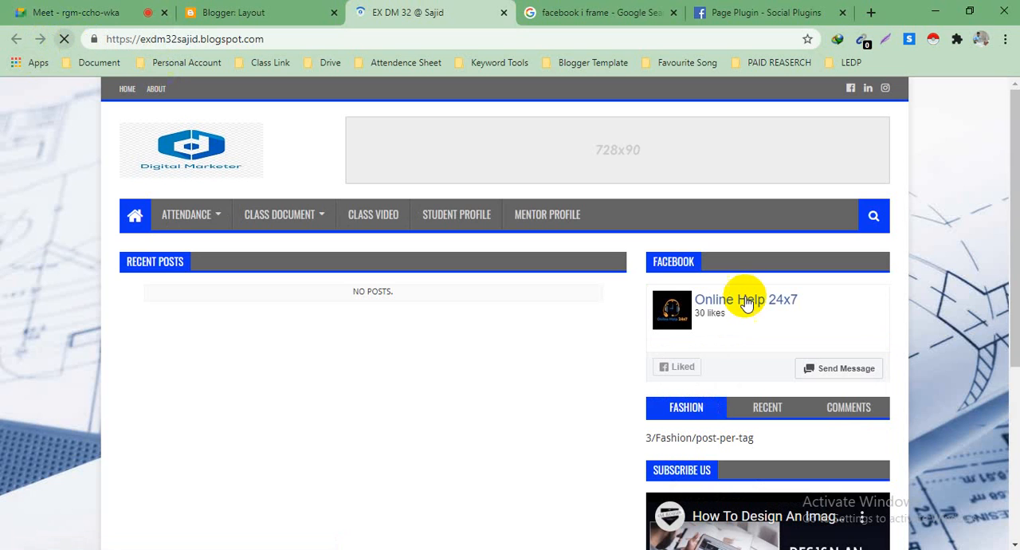
pyautogui.scroll(-2, 744, 303)
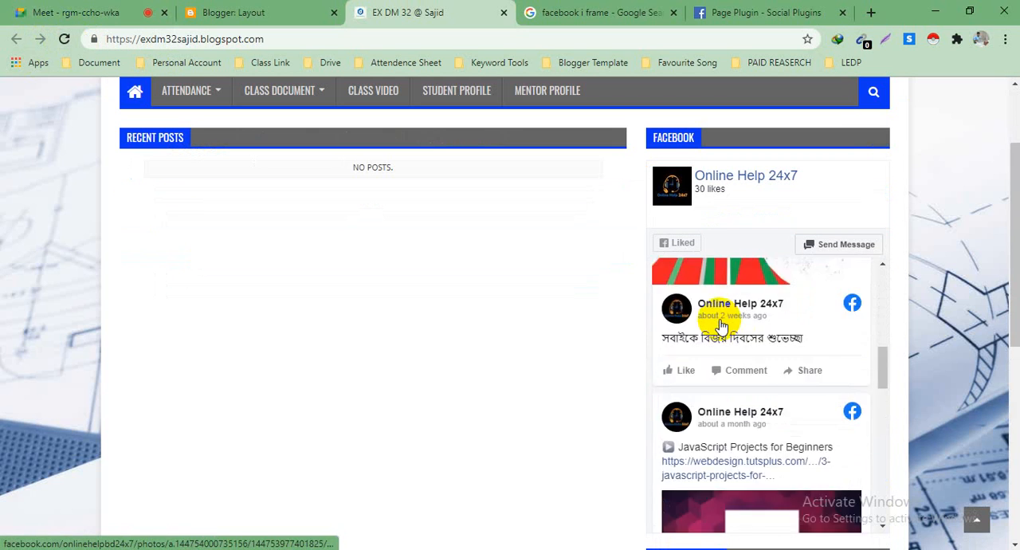
pyautogui.scroll(2, 456, 366)
pyautogui.scroll(-5, 457, 365)
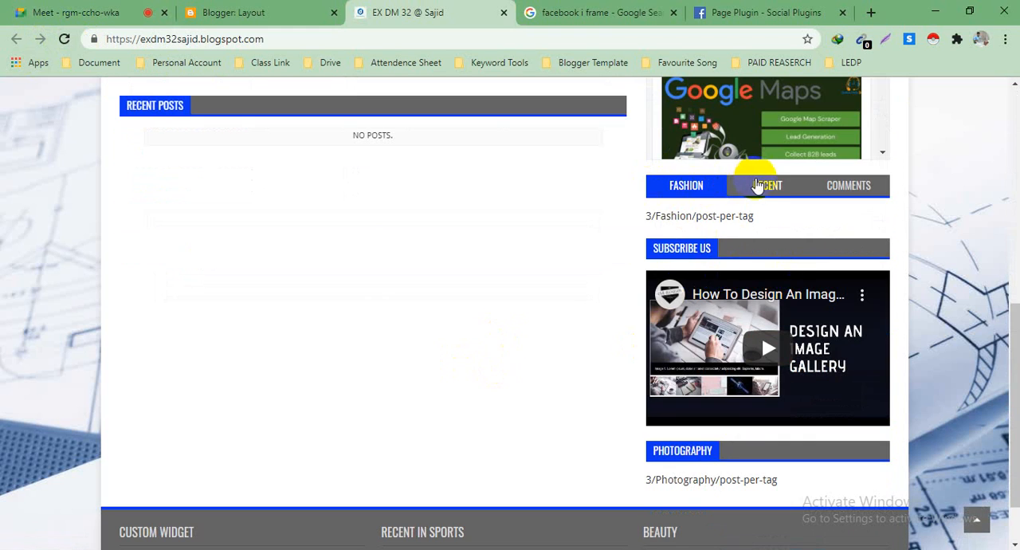
# Step: Examine the Fashion, Recent and Comments tabs in the blog's sidebar and the widgets below them
pyautogui.click(757, 189)
pyautogui.click(835, 194)
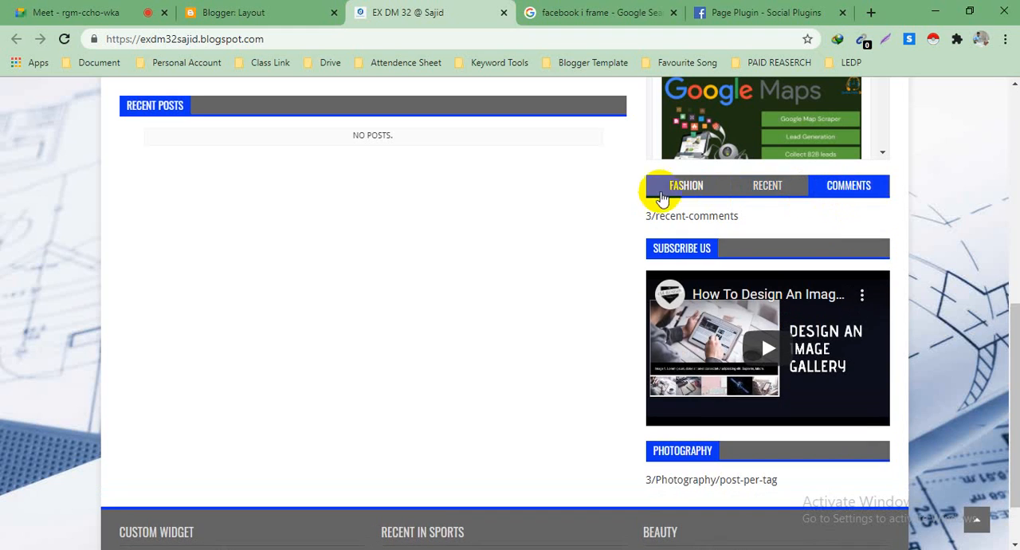
pyautogui.click(692, 194)
pyautogui.click(767, 192)
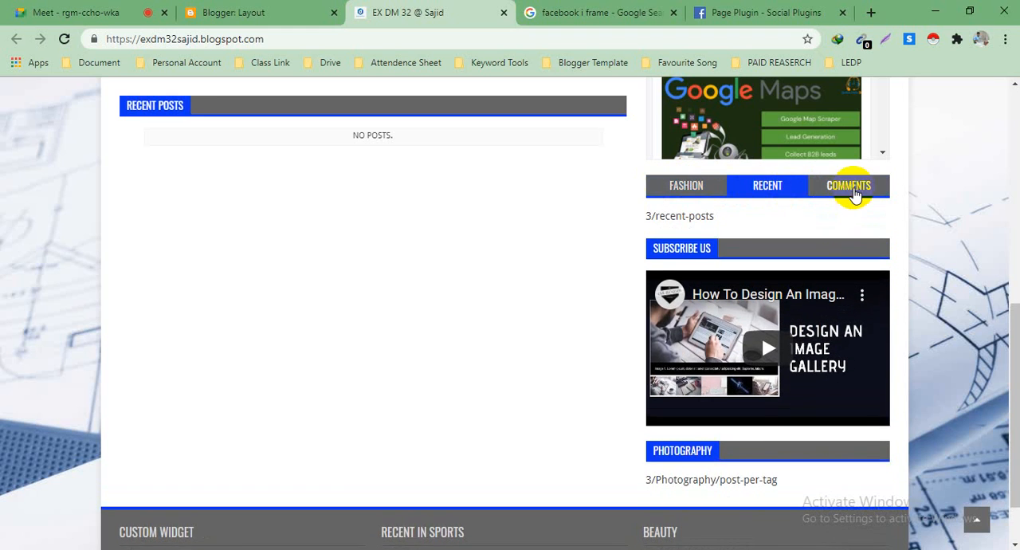
pyautogui.click(851, 192)
pyautogui.click(698, 196)
pyautogui.click(767, 194)
pyautogui.click(838, 191)
pyautogui.click(686, 193)
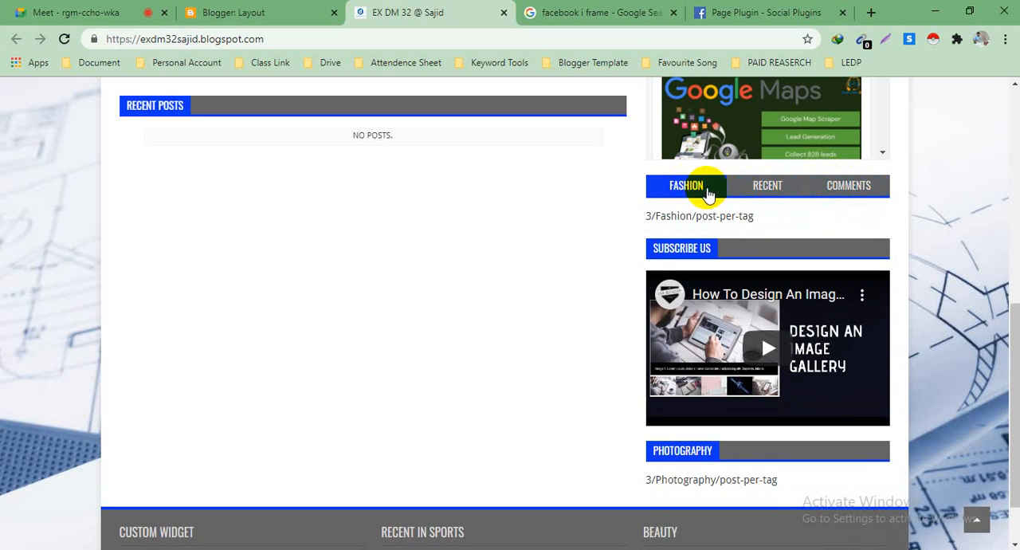
pyautogui.click(767, 191)
pyautogui.click(831, 189)
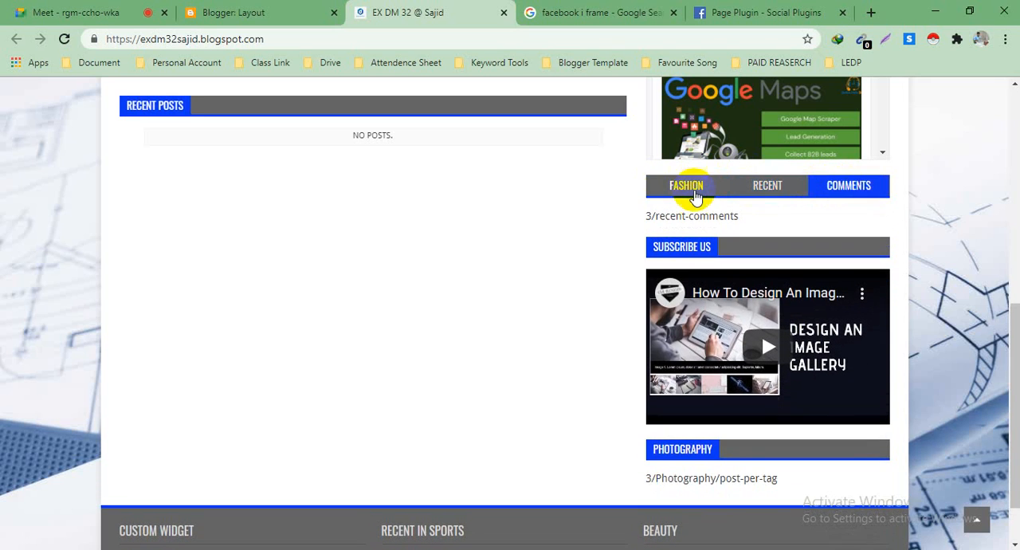
pyautogui.click(695, 193)
pyautogui.click(767, 191)
pyautogui.click(831, 188)
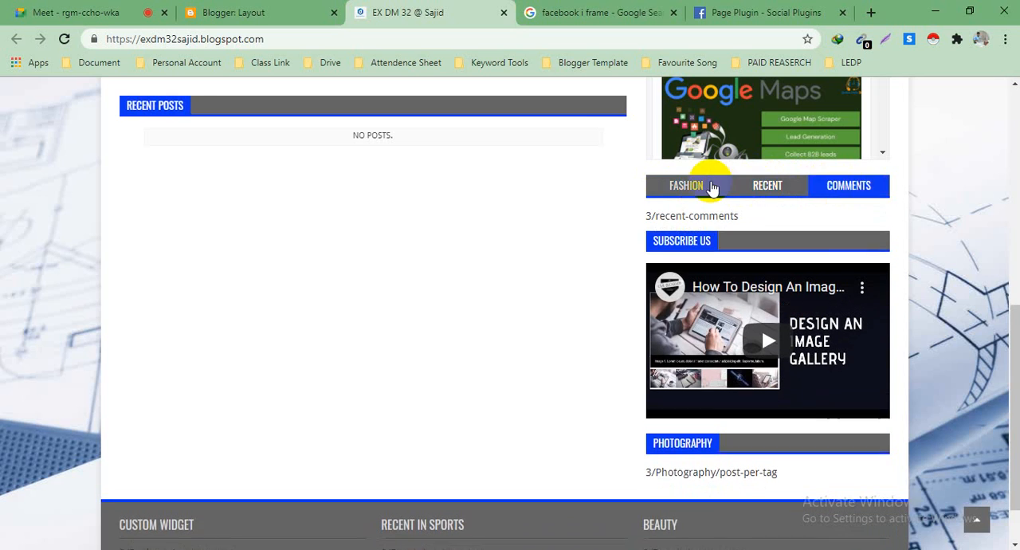
pyautogui.click(705, 187)
pyautogui.click(772, 190)
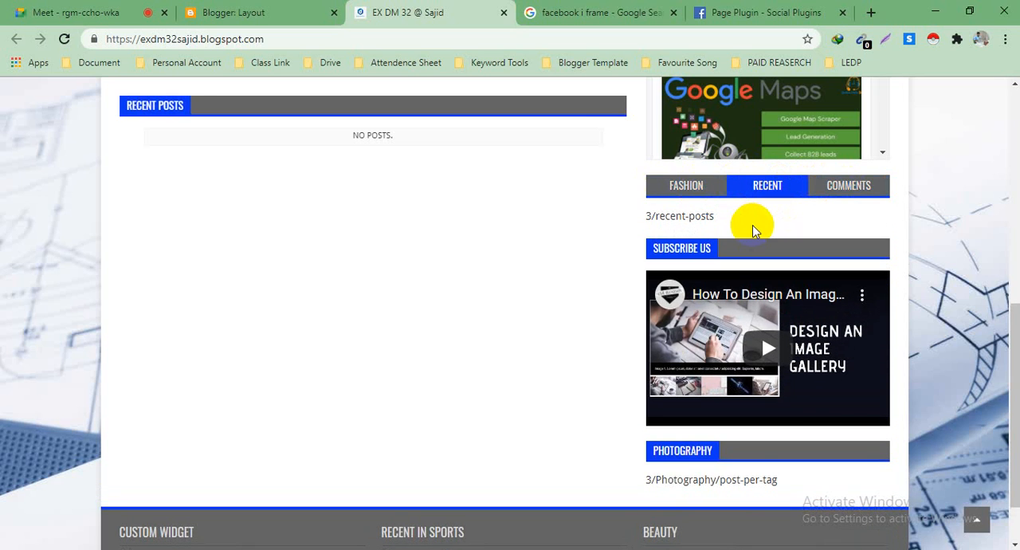
pyautogui.click(682, 186)
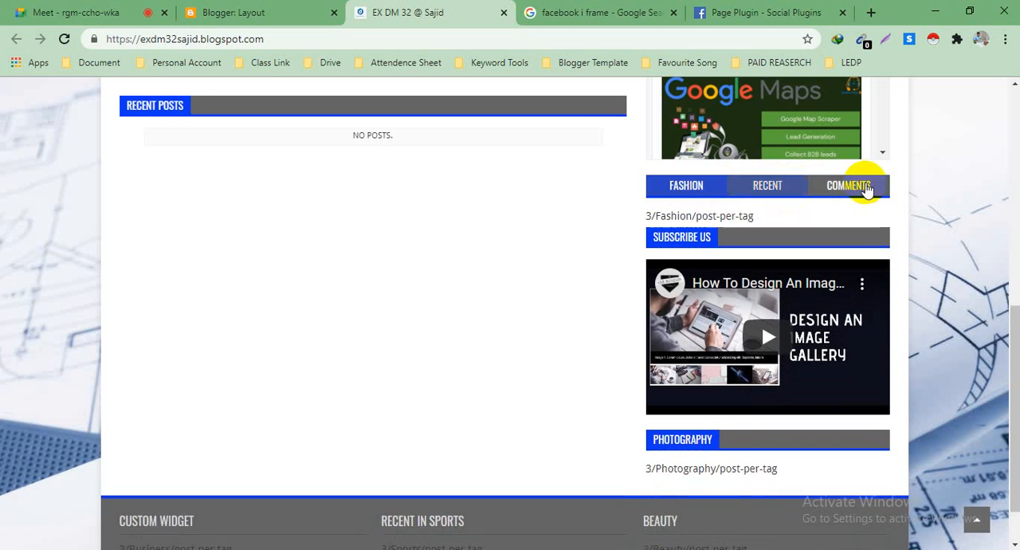
pyautogui.click(863, 188)
pyautogui.scroll(-1, 351, 255)
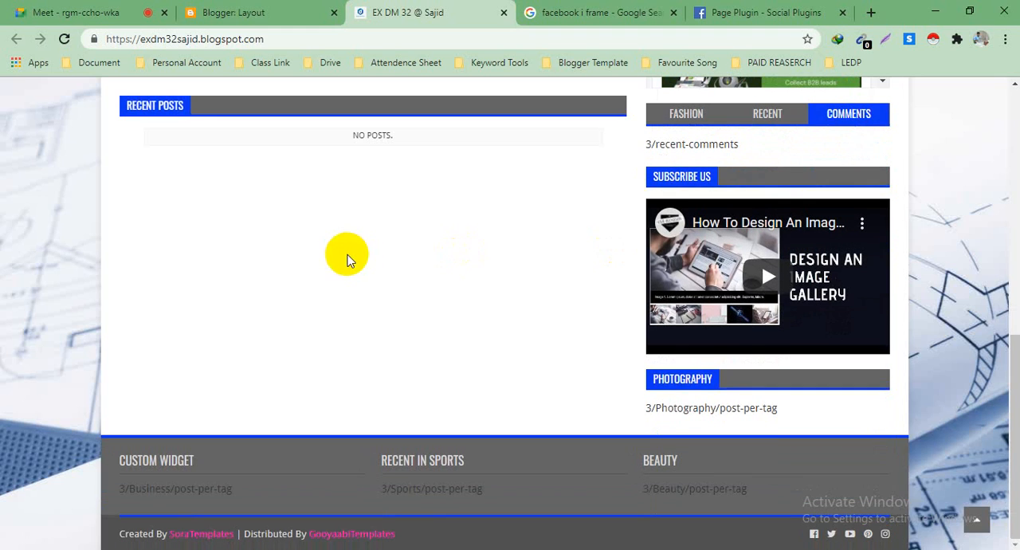
# Step: Return to the Blogger layout and remove the Fashion gadget from Tab (1)
pyautogui.click(239, 12)
pyautogui.scroll(-2, 831, 318)
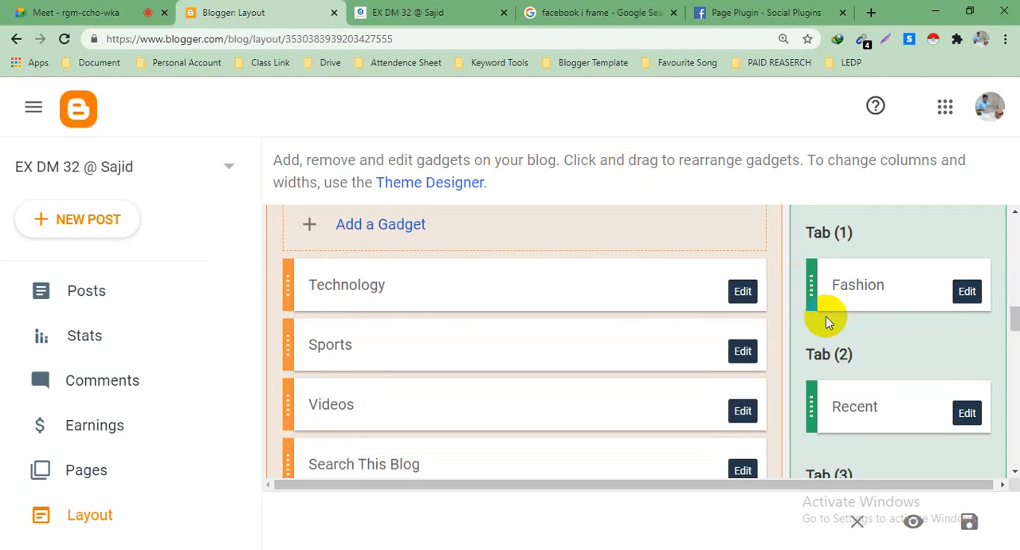
pyautogui.click(968, 295)
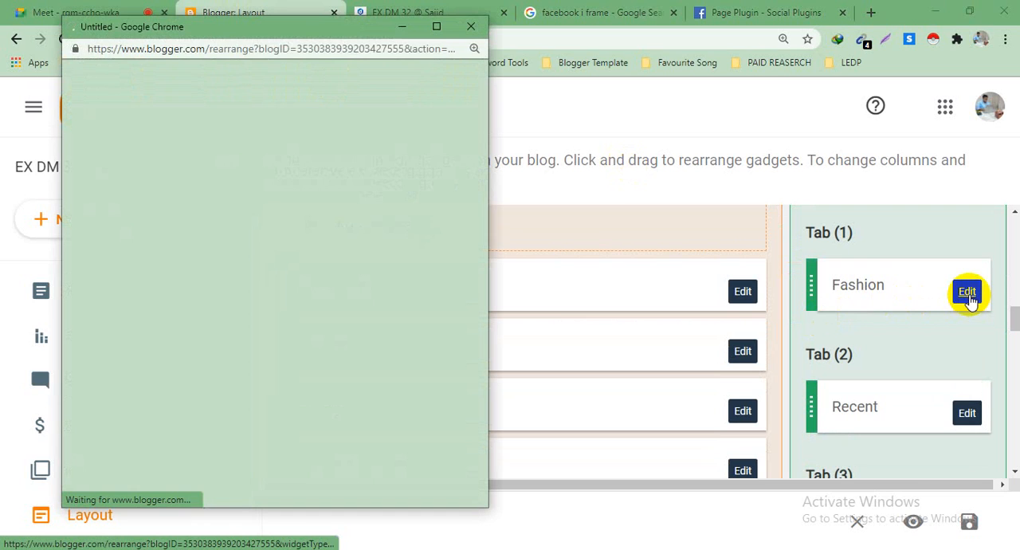
pyautogui.scroll(-2, 246, 279)
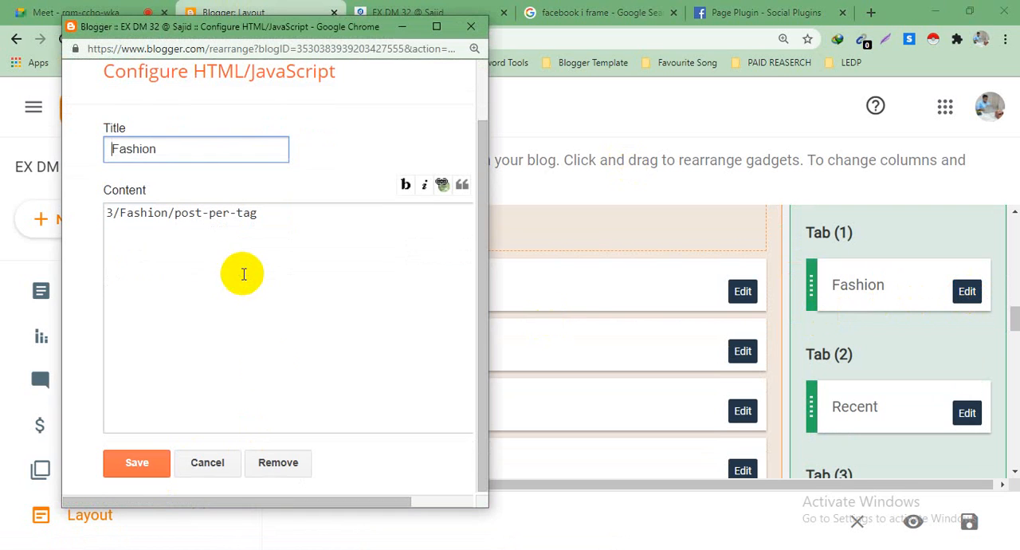
pyautogui.click(273, 469)
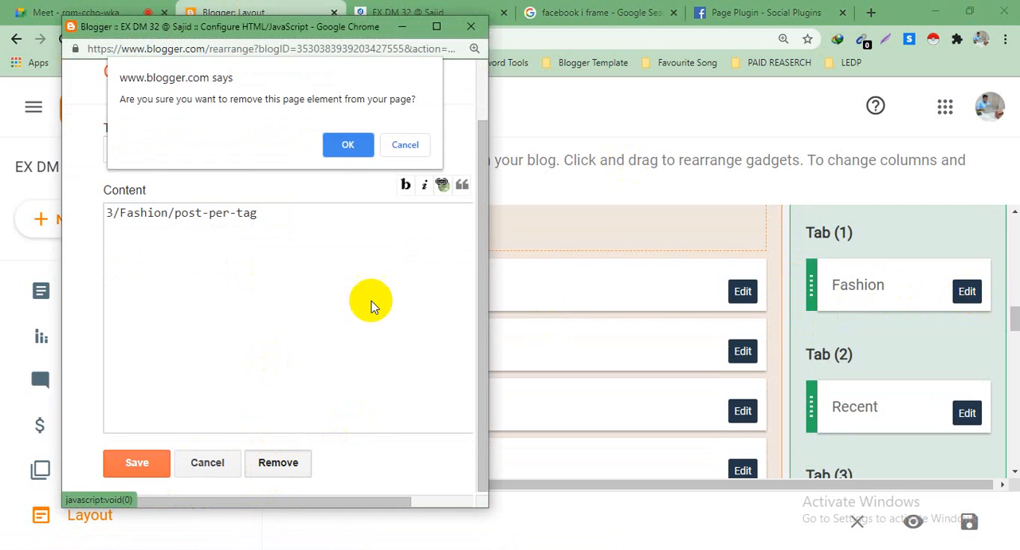
pyautogui.click(349, 144)
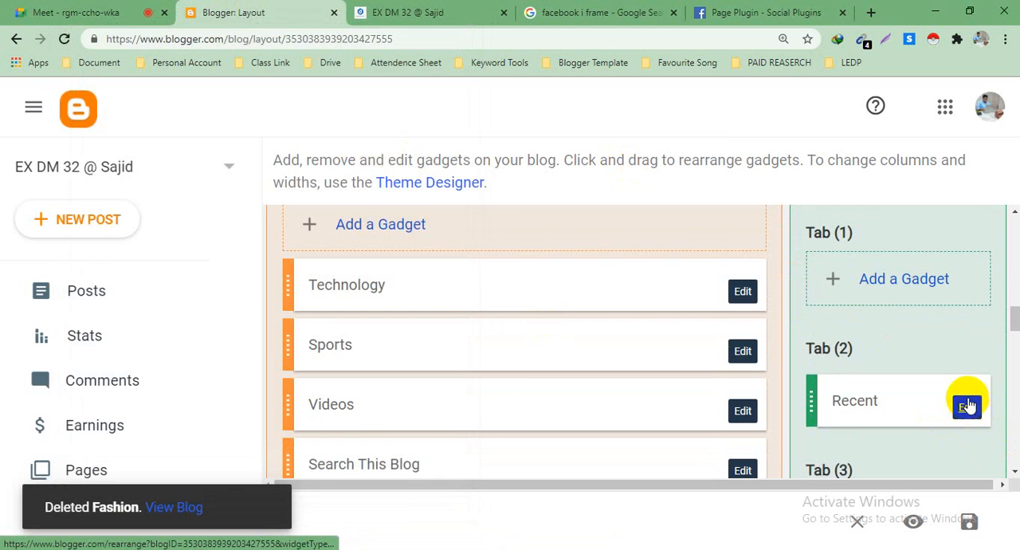
# Step: Remove the Comments gadget from Tab (3) of the blog layout
pyautogui.scroll(-3, 967, 406)
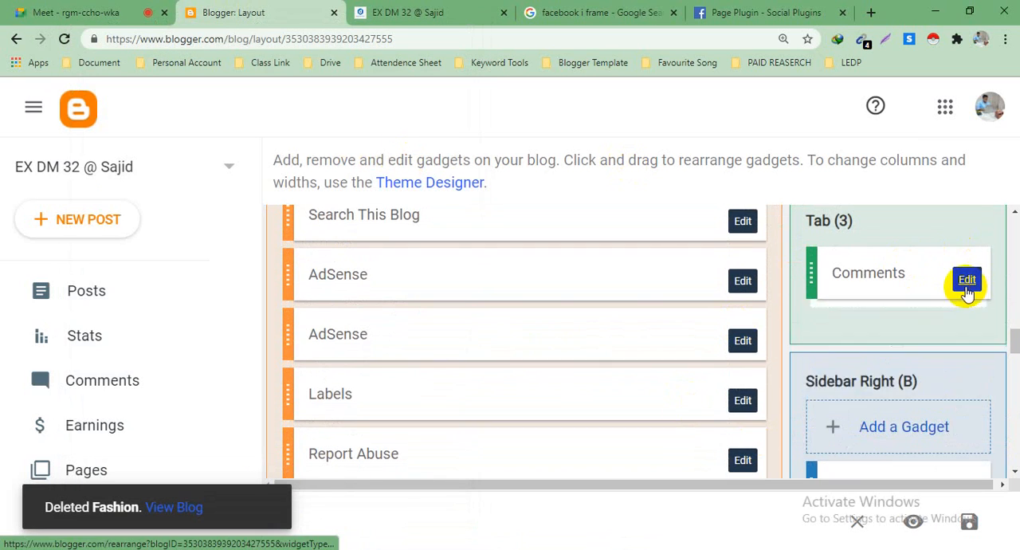
pyautogui.click(967, 281)
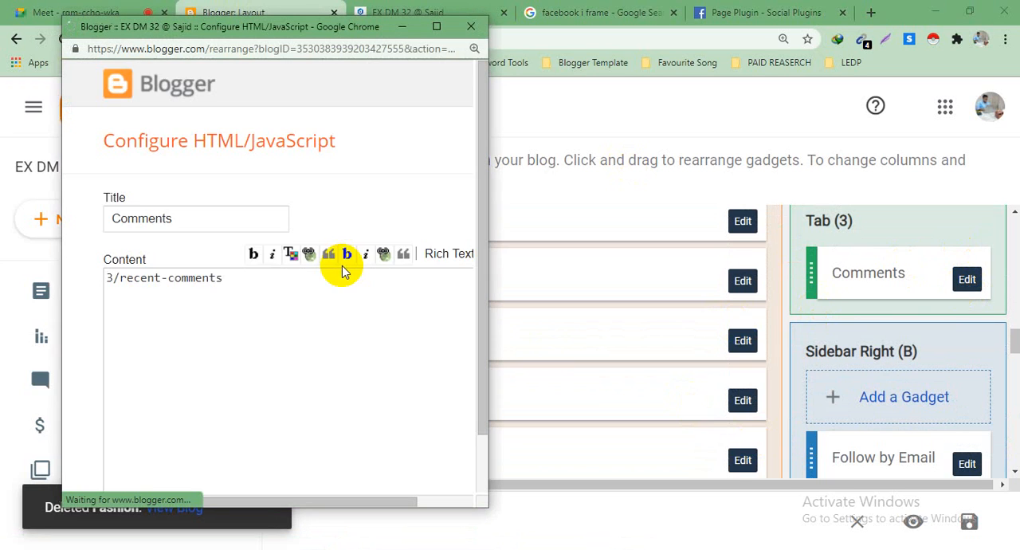
pyautogui.scroll(-2, 342, 271)
pyautogui.click(271, 462)
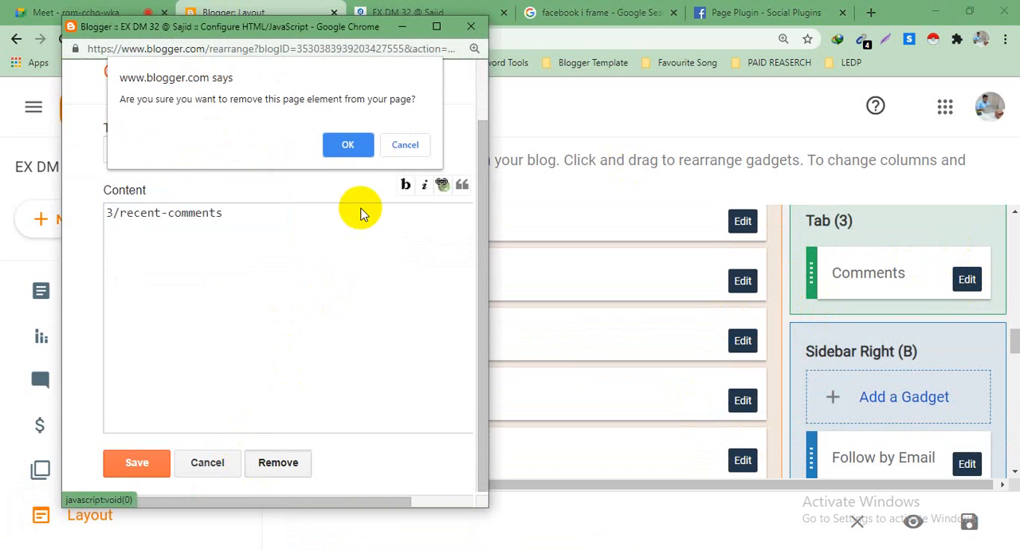
pyautogui.click(343, 144)
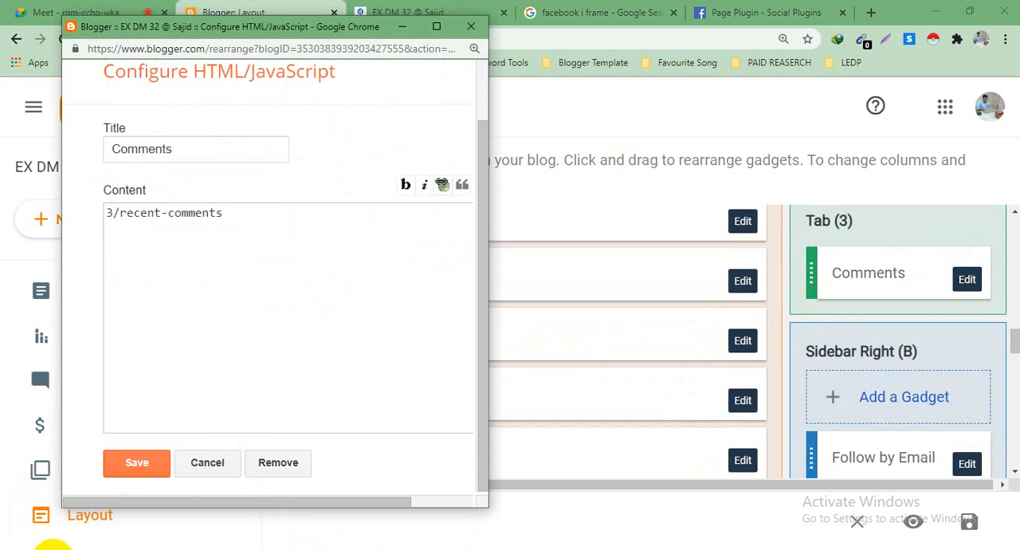
# Step: Remove the Photography gadget from the Sidebar Right (B) section
pyautogui.scroll(-10, 912, 455)
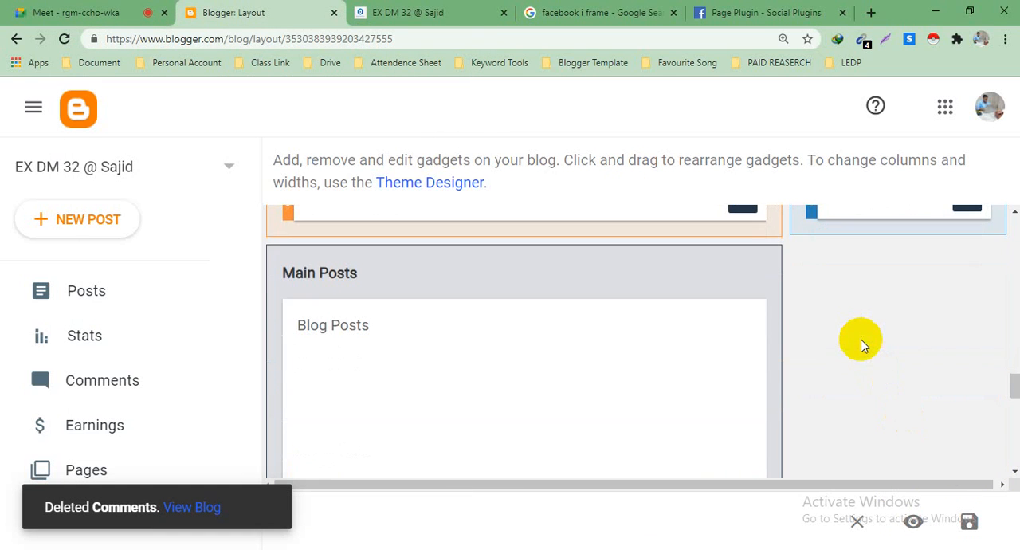
pyautogui.scroll(5, 861, 345)
pyautogui.scroll(2, 861, 327)
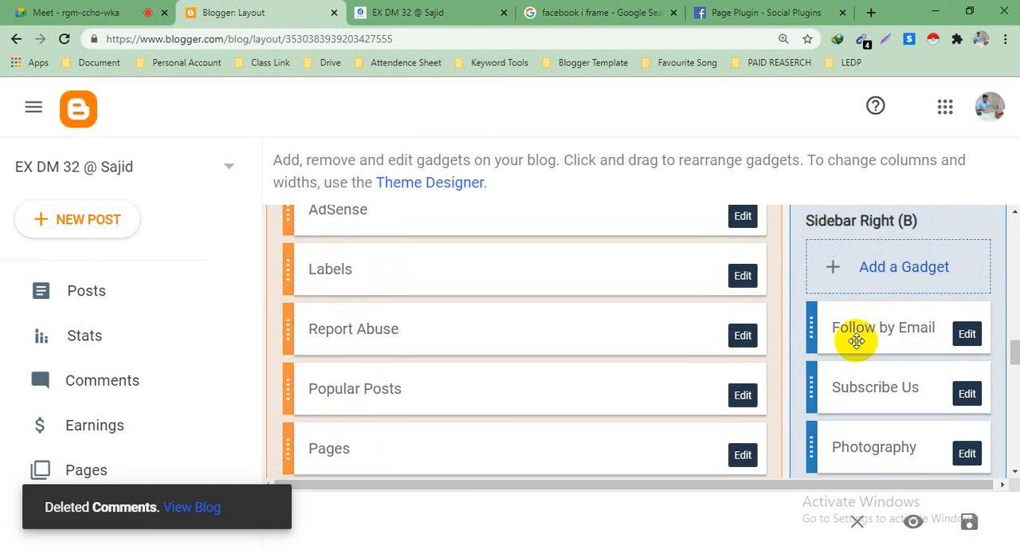
pyautogui.scroll(-2, 825, 323)
pyautogui.click(968, 329)
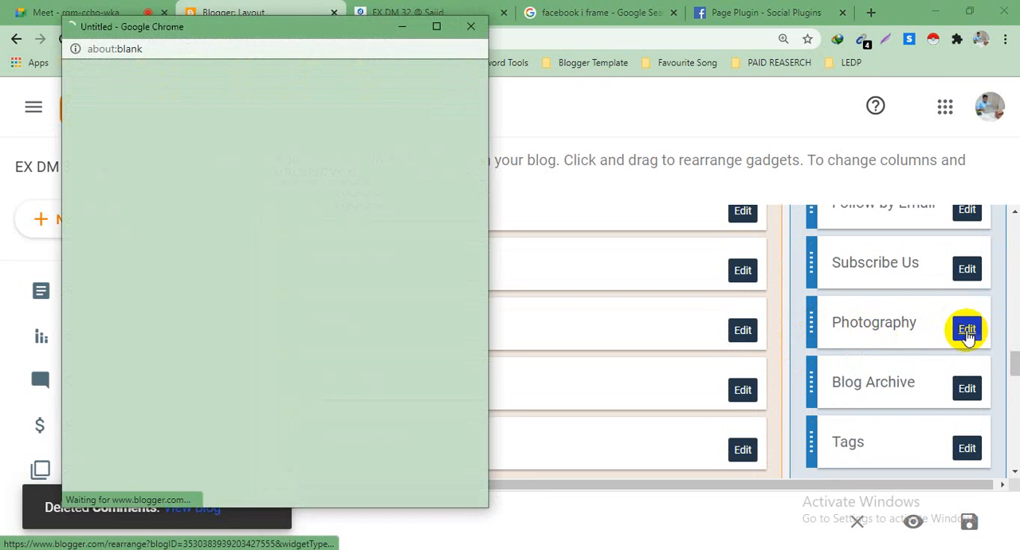
pyautogui.scroll(-1, 263, 430)
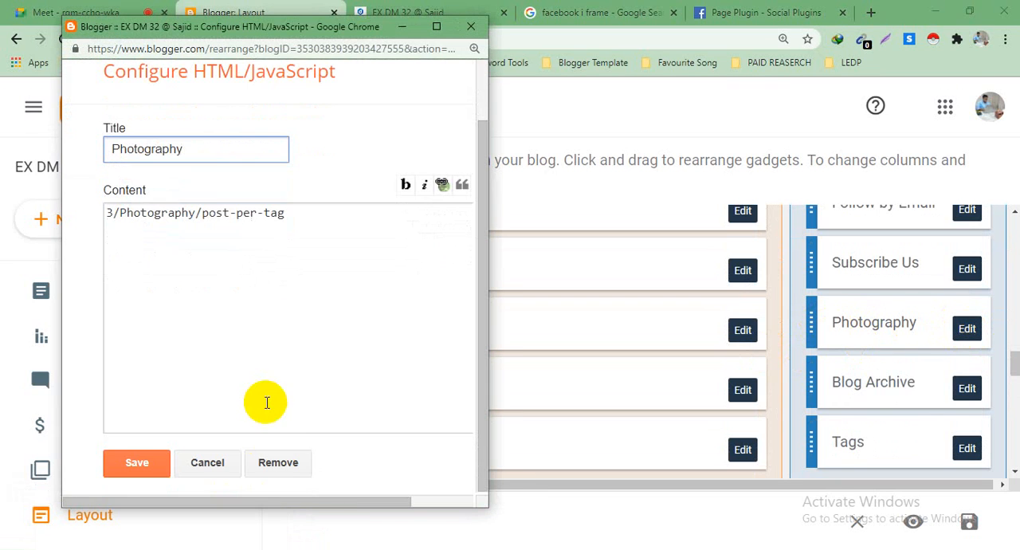
pyautogui.click(273, 462)
pyautogui.click(351, 145)
# Step: Remove the Tags gadget from the Sidebar Right (B) section
pyautogui.click(969, 389)
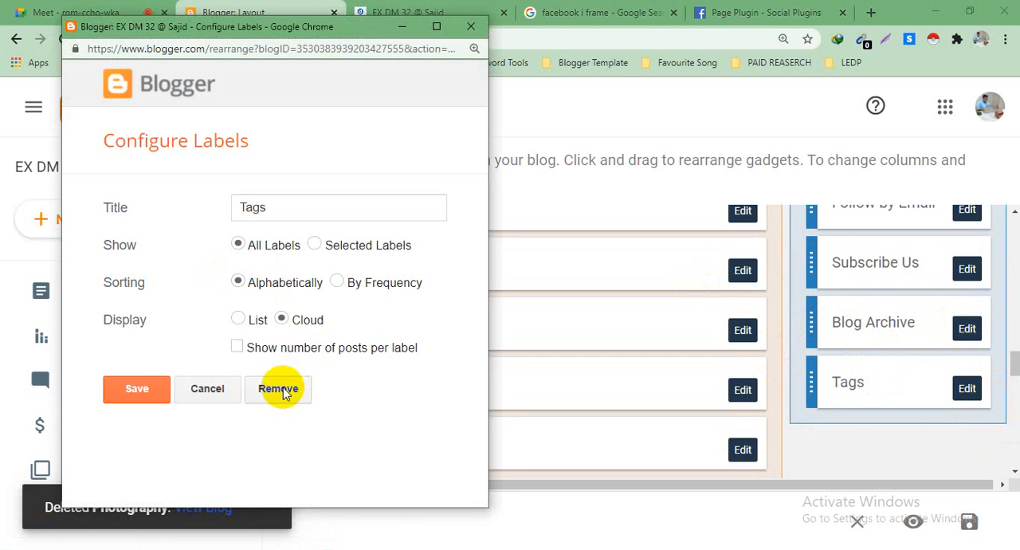
pyautogui.click(283, 390)
pyautogui.click(356, 145)
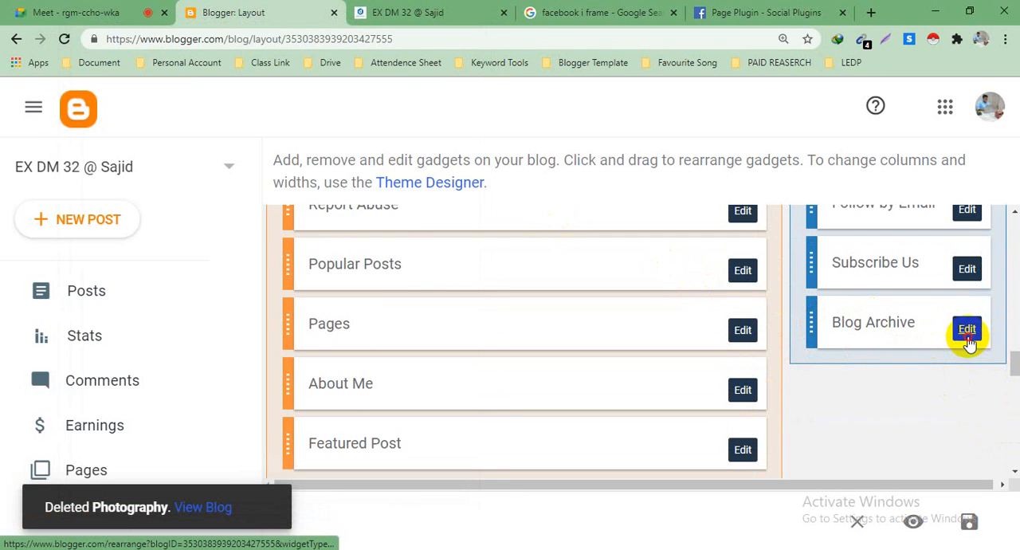
# Step: Remove the Blog Archive gadget from the Sidebar Right (B) section
pyautogui.click(968, 330)
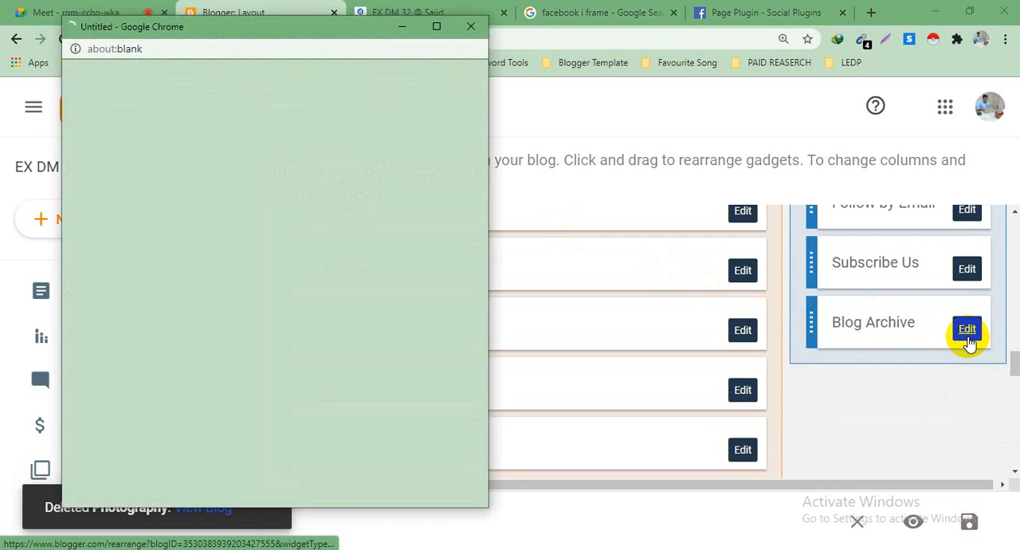
pyautogui.click(270, 462)
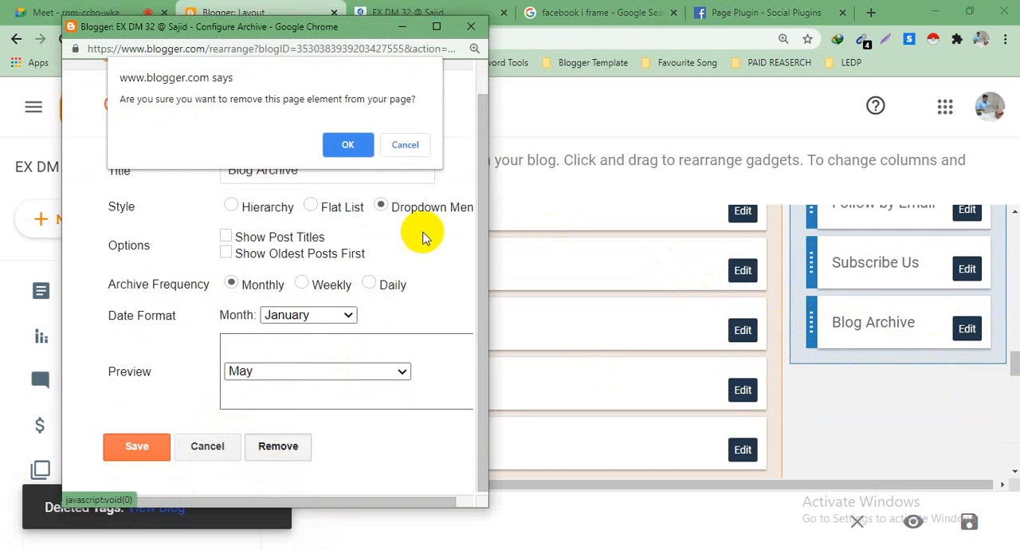
pyautogui.click(339, 145)
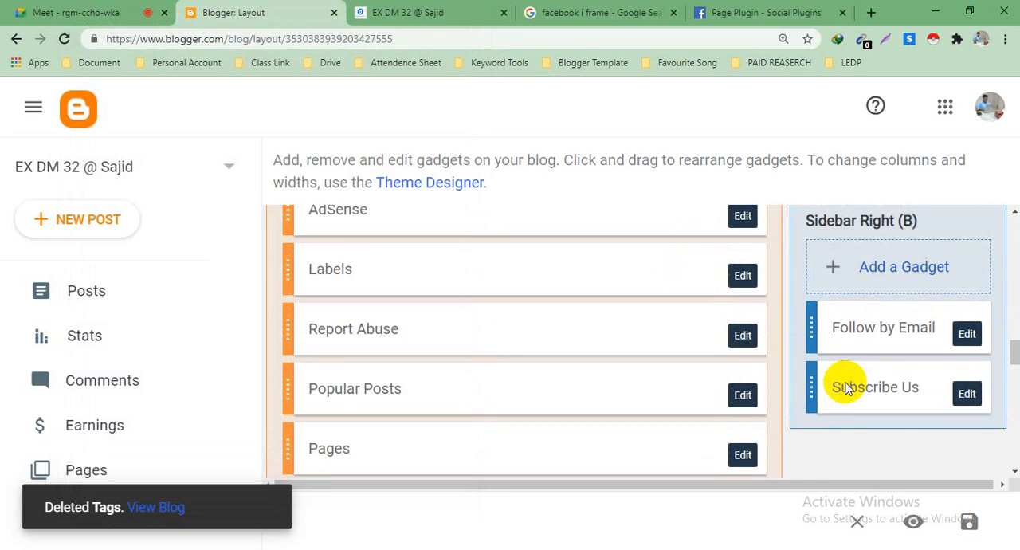
# Step: Reload the published blog and check its sidebar, including the Facebook page feed and the Subscribe Us video
pyautogui.scroll(-10, 437, 345)
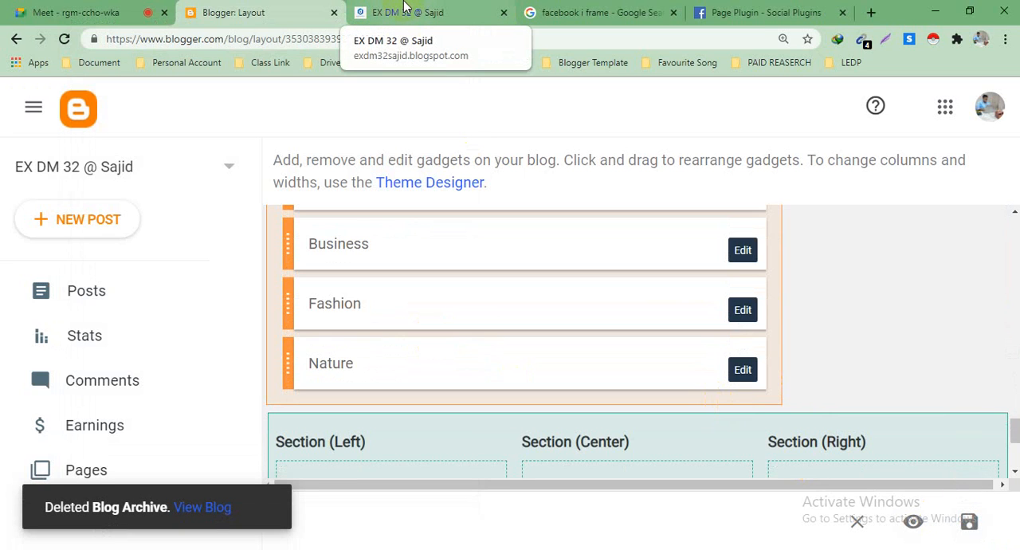
pyautogui.click(405, 10)
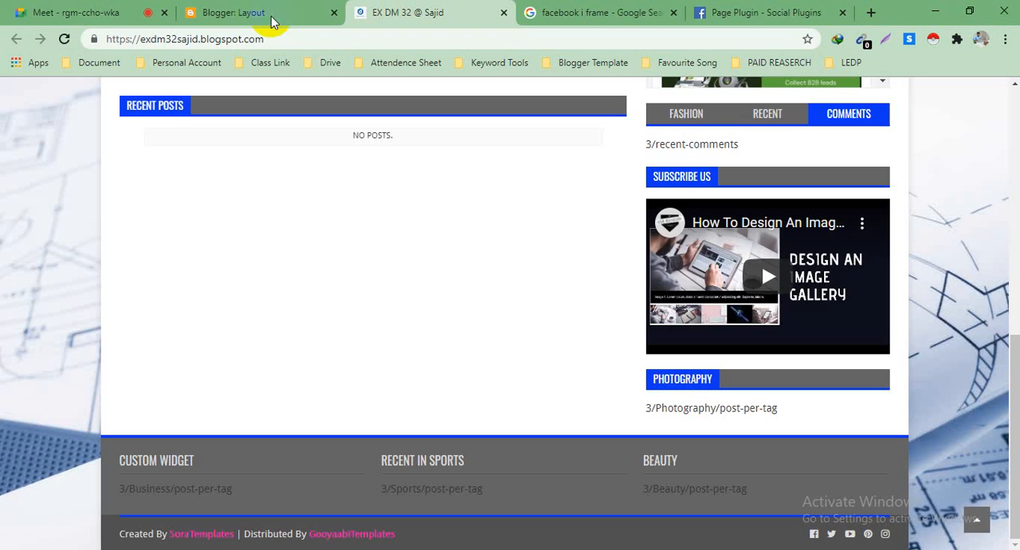
pyautogui.click(67, 41)
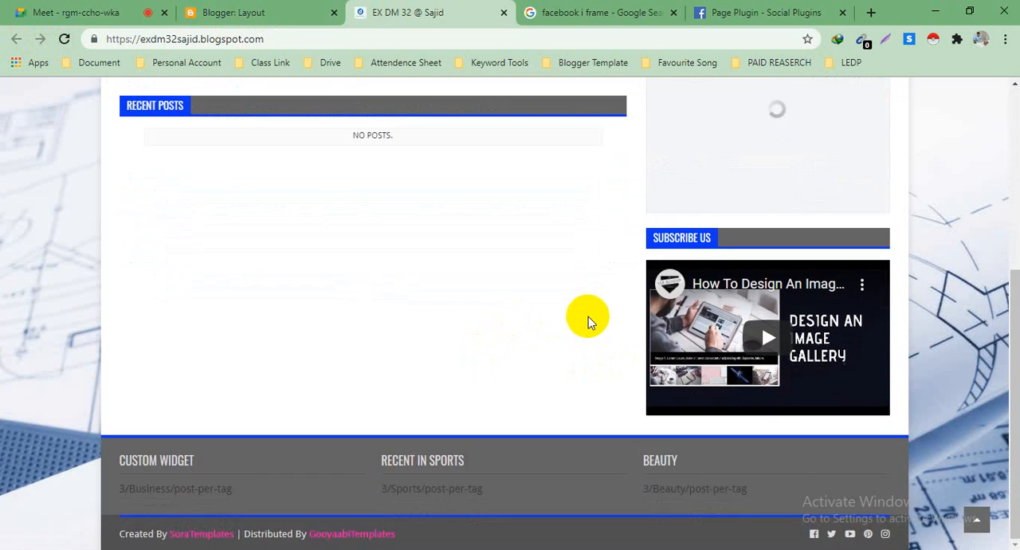
pyautogui.scroll(-10, 802, 239)
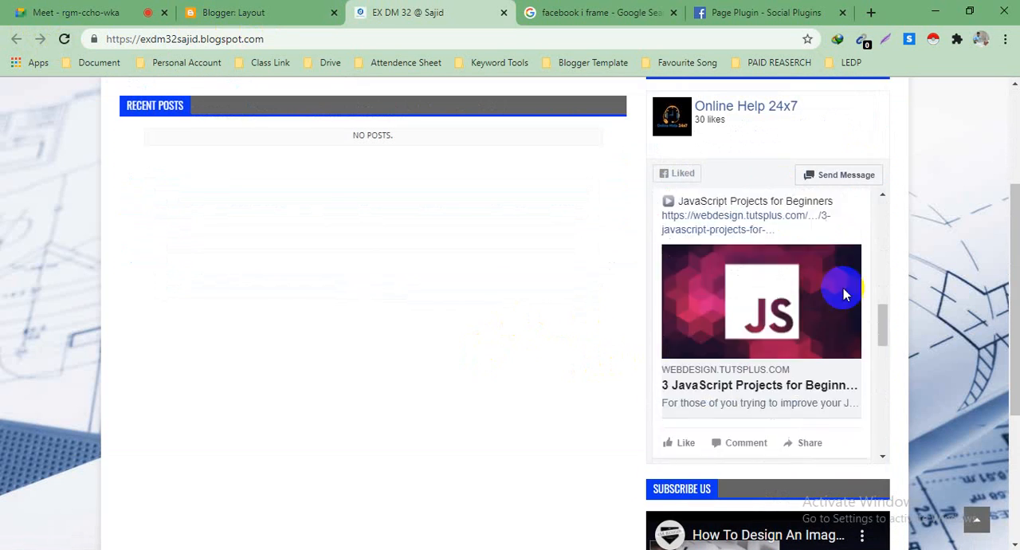
pyautogui.scroll(-3, 804, 296)
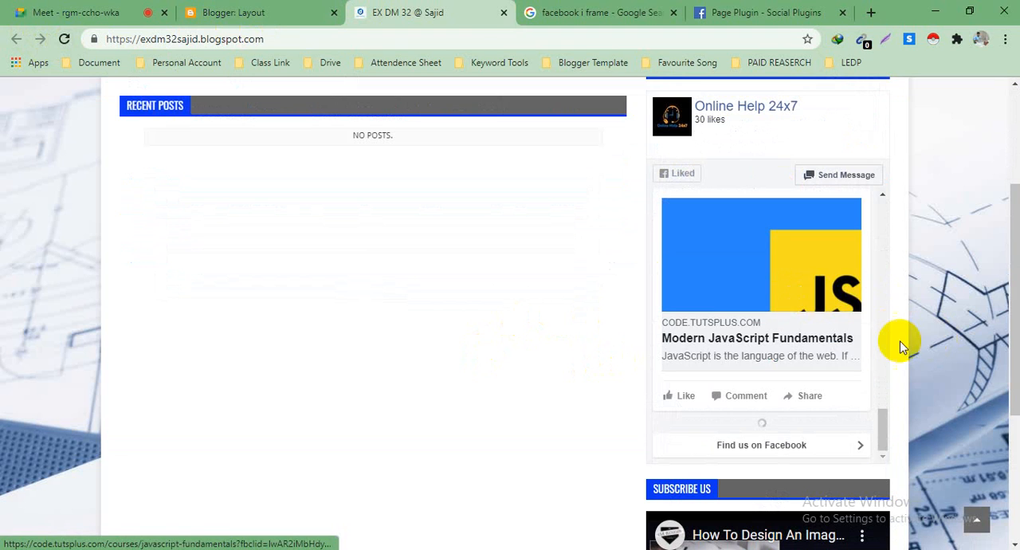
pyautogui.scroll(-3, 876, 351)
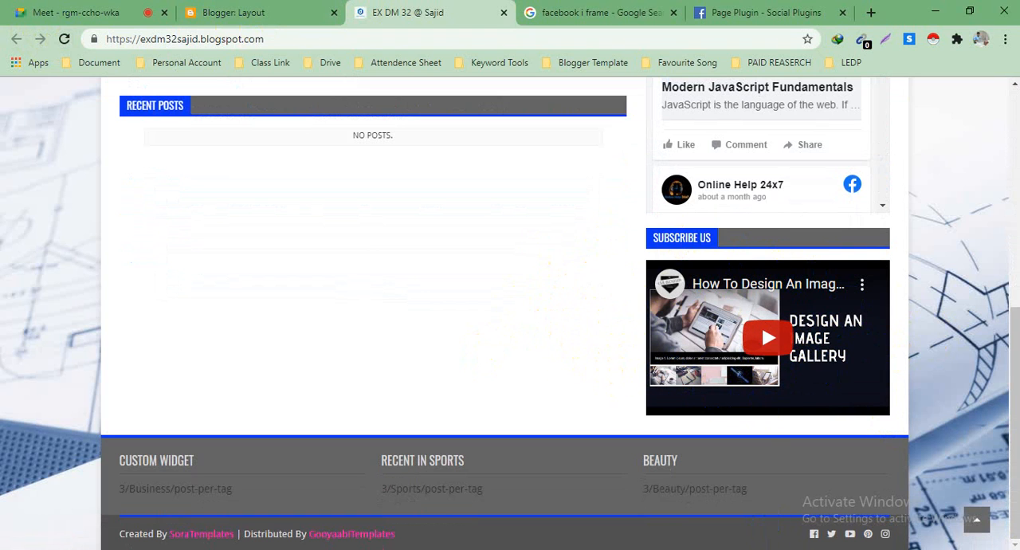
# Step: Return to the Blogger layout and open the Subscribe Us gadget in Sidebar Right (B) for editing
pyautogui.click(265, 8)
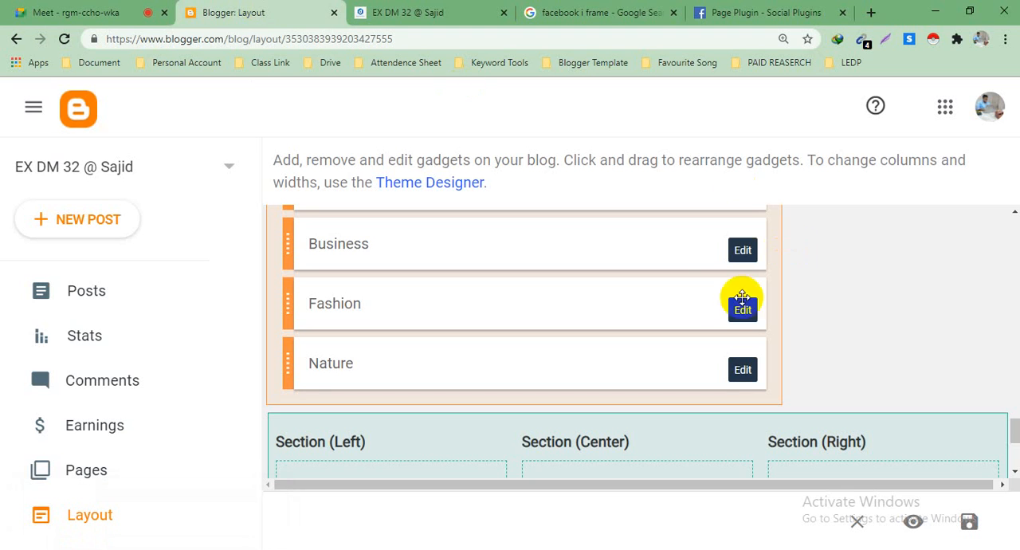
pyautogui.scroll(-3, 685, 302)
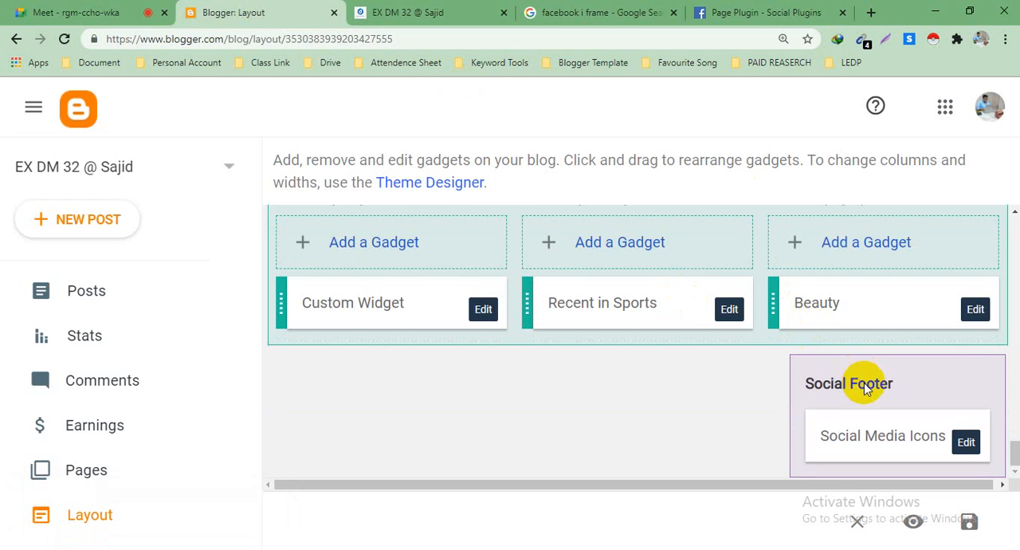
pyautogui.scroll(5, 866, 383)
pyautogui.scroll(5, 866, 383)
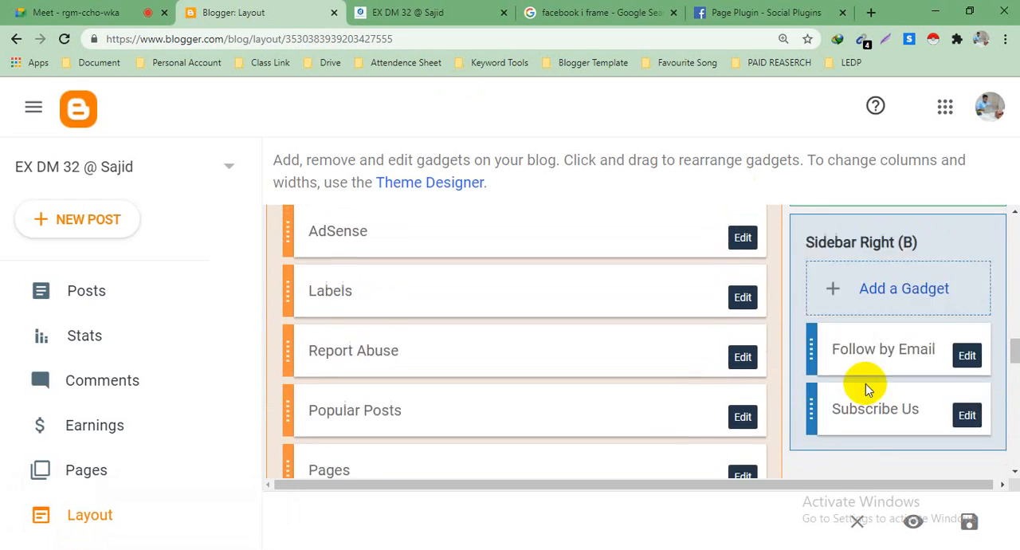
pyautogui.scroll(-1, 925, 398)
pyautogui.click(968, 397)
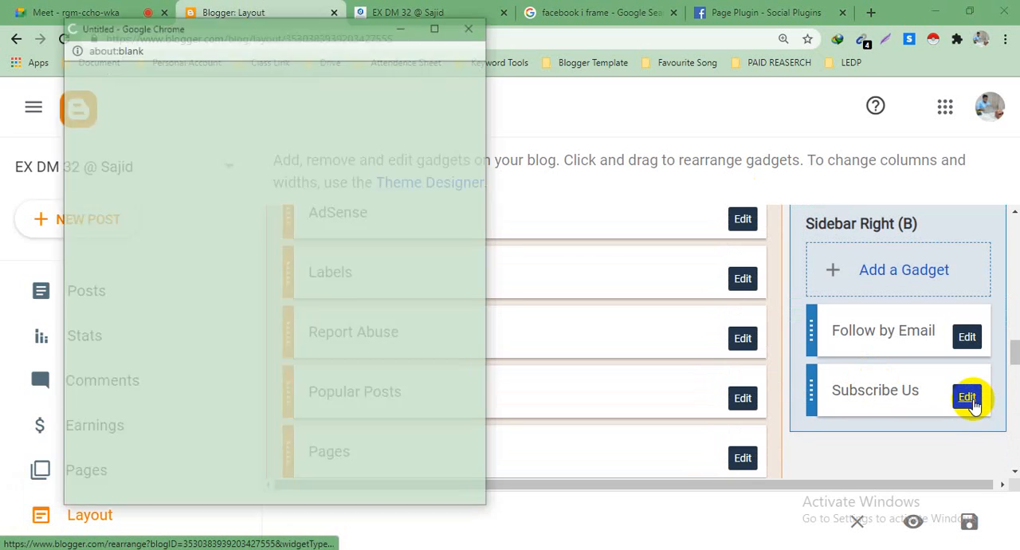
# Step: Maximize the gadget's editing window and examine the videoWrapper HTML and style code in its content
pyautogui.scroll(-1, 235, 185)
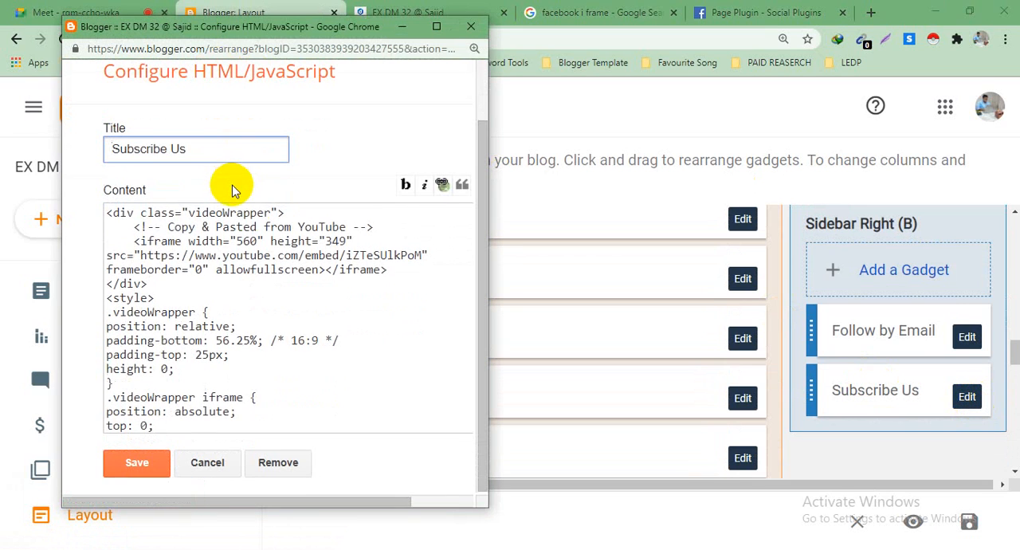
pyautogui.scroll(-1, 268, 244)
pyautogui.scroll(1, 327, 238)
pyautogui.scroll(1, 331, 235)
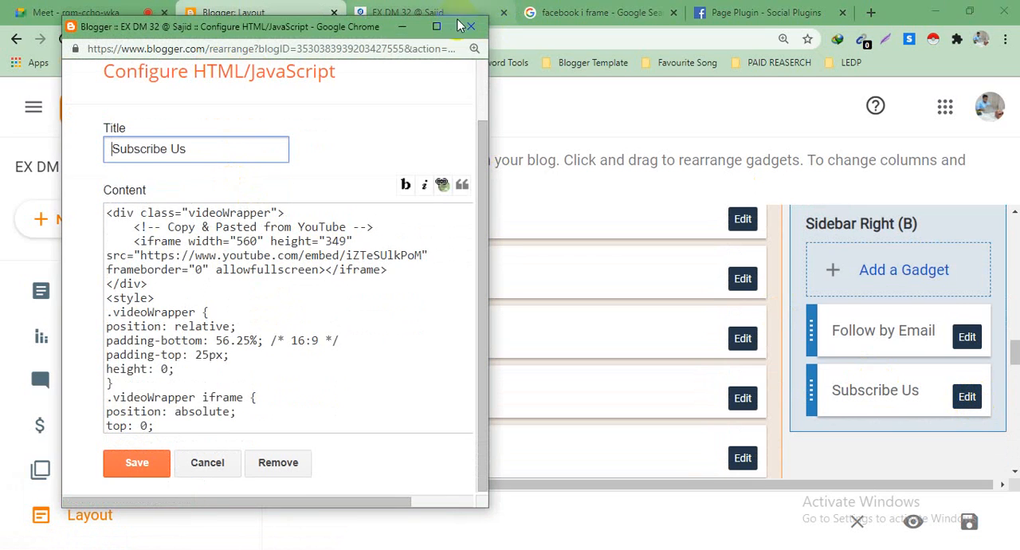
pyautogui.click(436, 26)
pyautogui.scroll(-1, 228, 344)
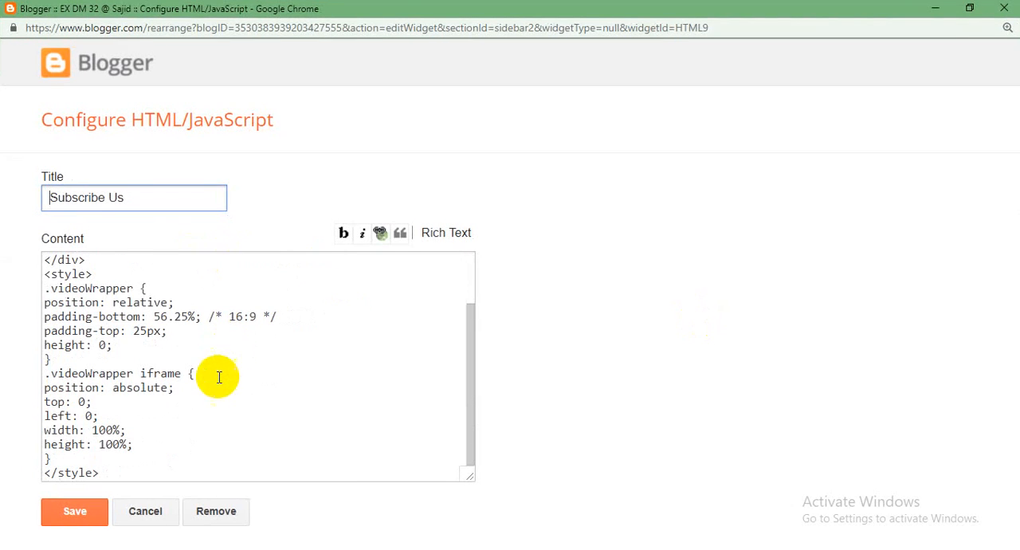
pyautogui.scroll(1, 104, 460)
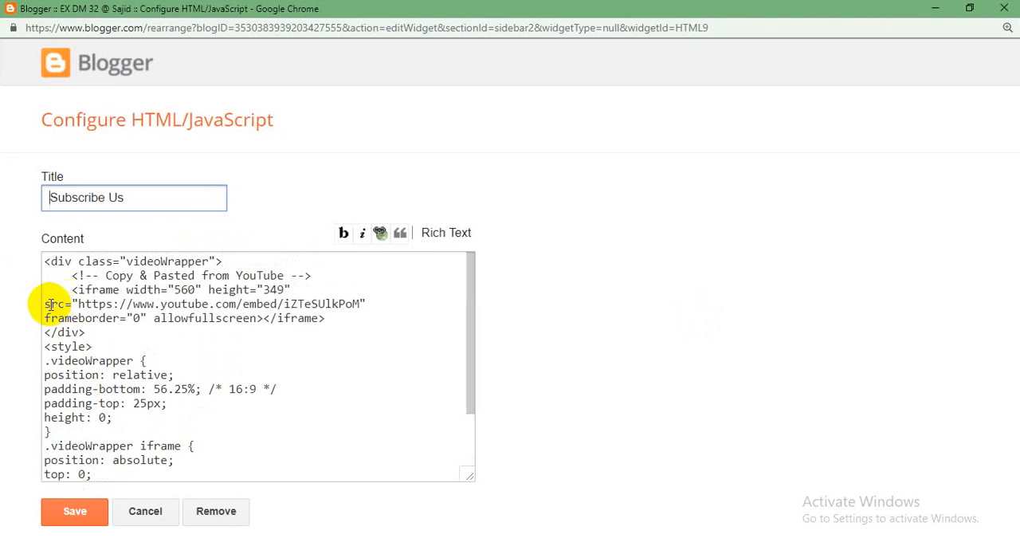
# Step: Locate the YouTube embed URL in the iframe's src attribute within the Subscribe Us content
pyautogui.moveTo(77, 304); pyautogui.dragTo(140, 291)
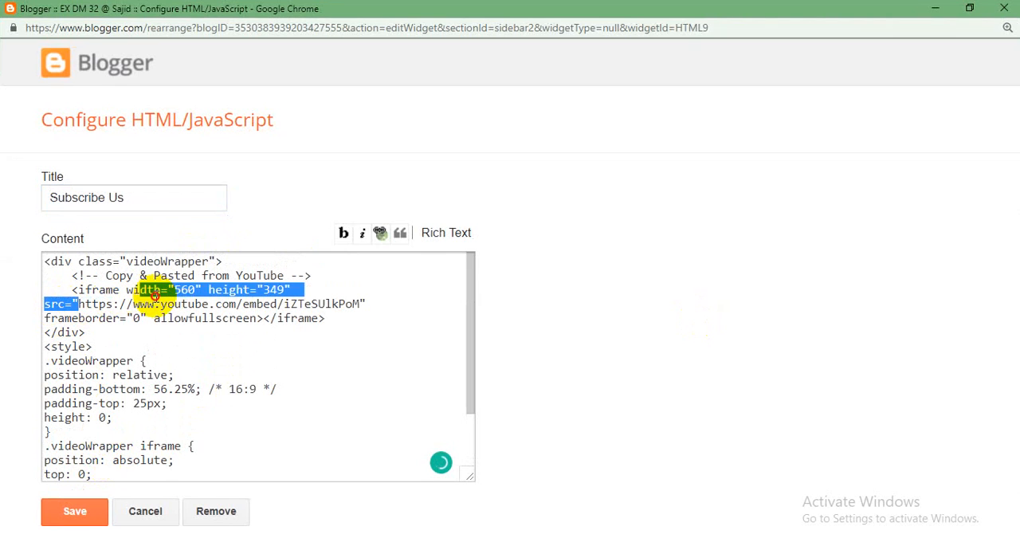
pyautogui.moveTo(204, 304); pyautogui.dragTo(292, 303)
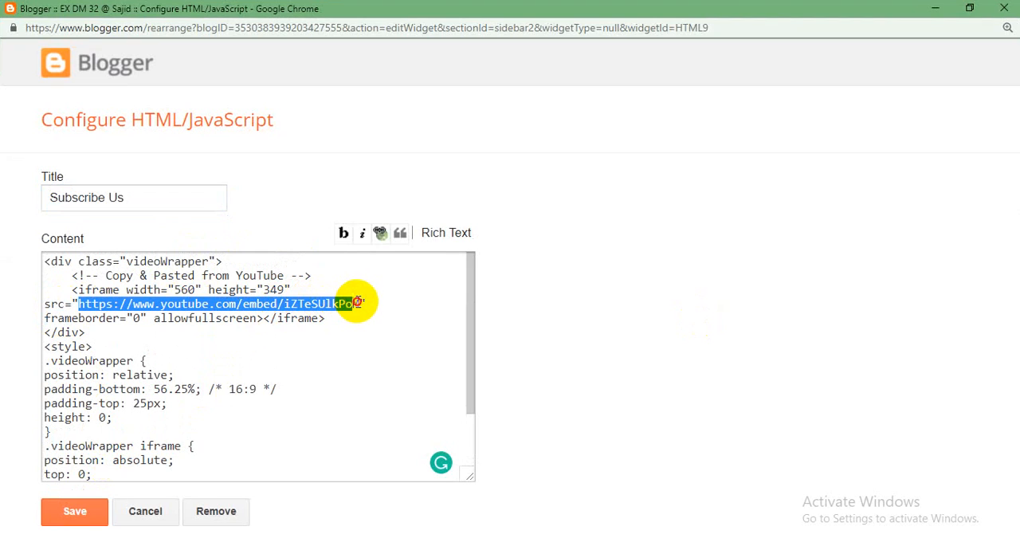
pyautogui.moveTo(361, 303); pyautogui.dragTo(283, 304)
pyautogui.click(369, 344)
pyautogui.click(358, 314)
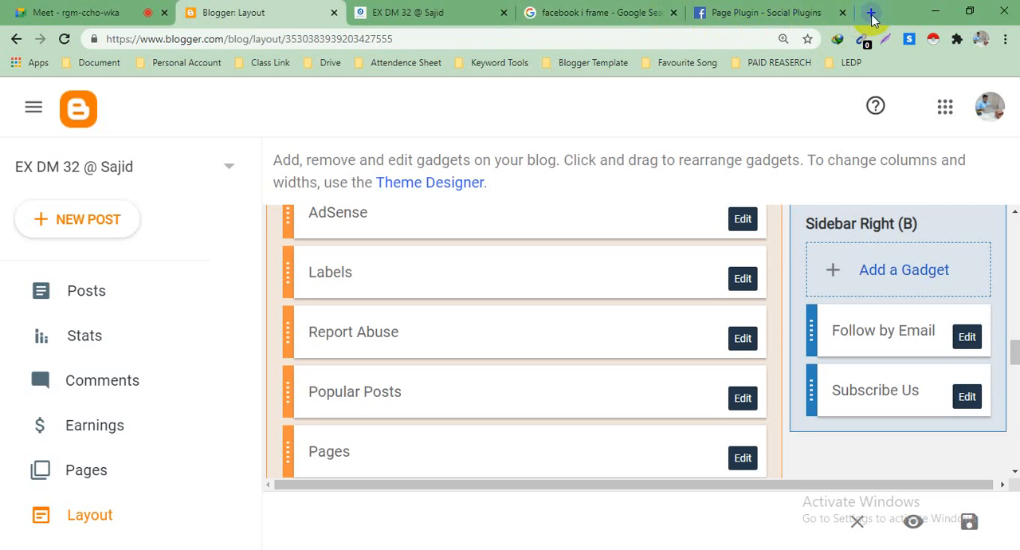
# Step: Search Google for "youtube" in a new browser tab and open the YouTube site
pyautogui.click(870, 12)
pyautogui.click(90, 7)
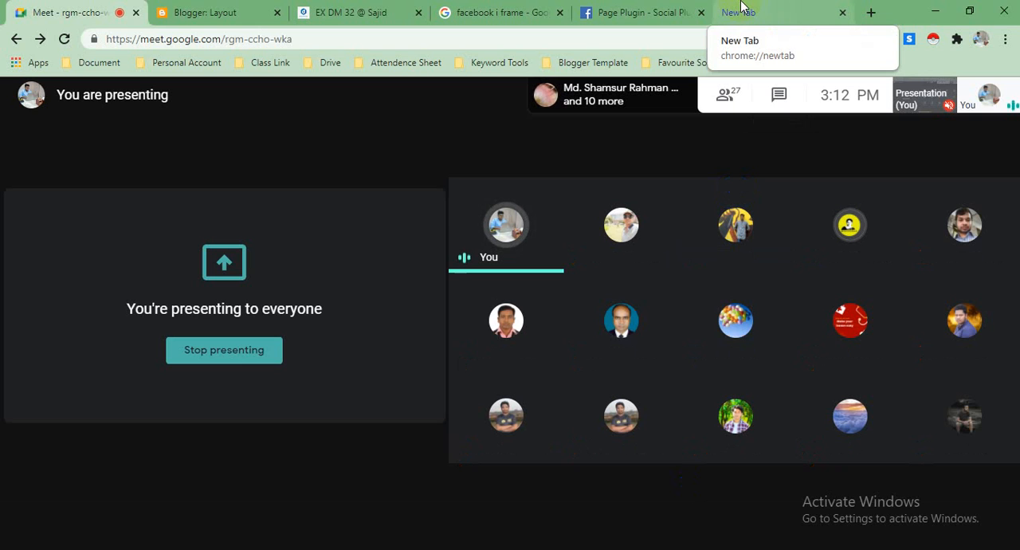
pyautogui.click(741, 10)
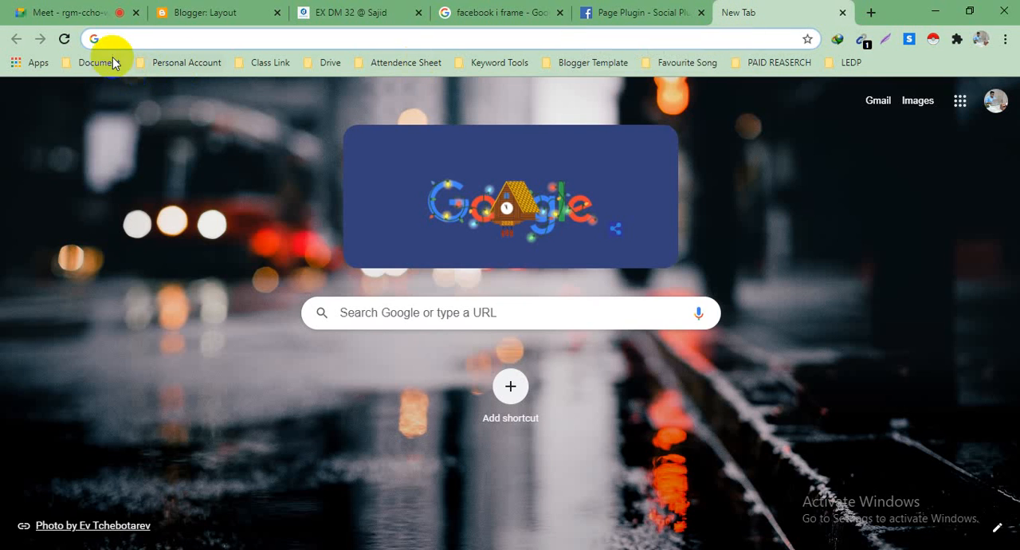
pyautogui.click(111, 39)
pyautogui.write('youtube')
pyautogui.press('Return')
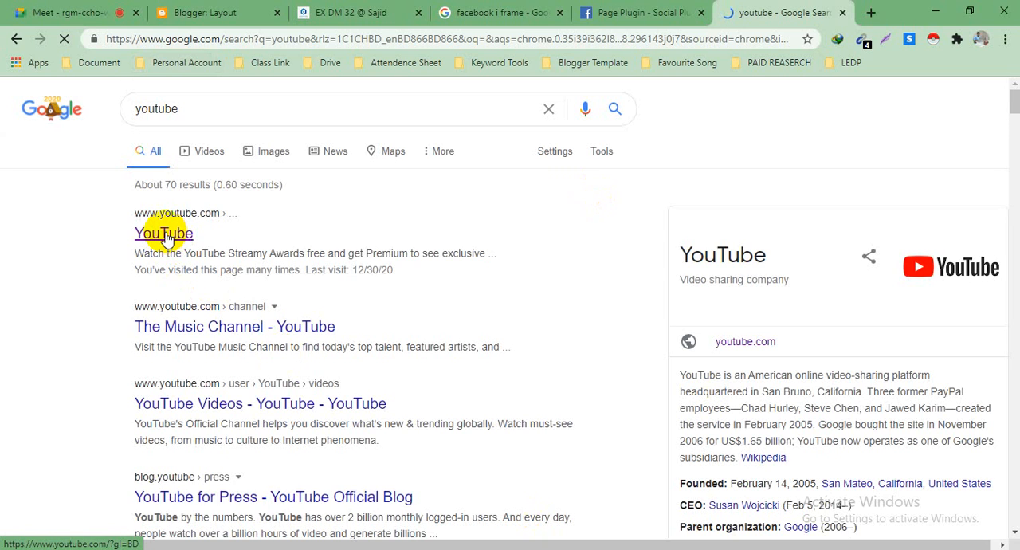
pyautogui.click(166, 233)
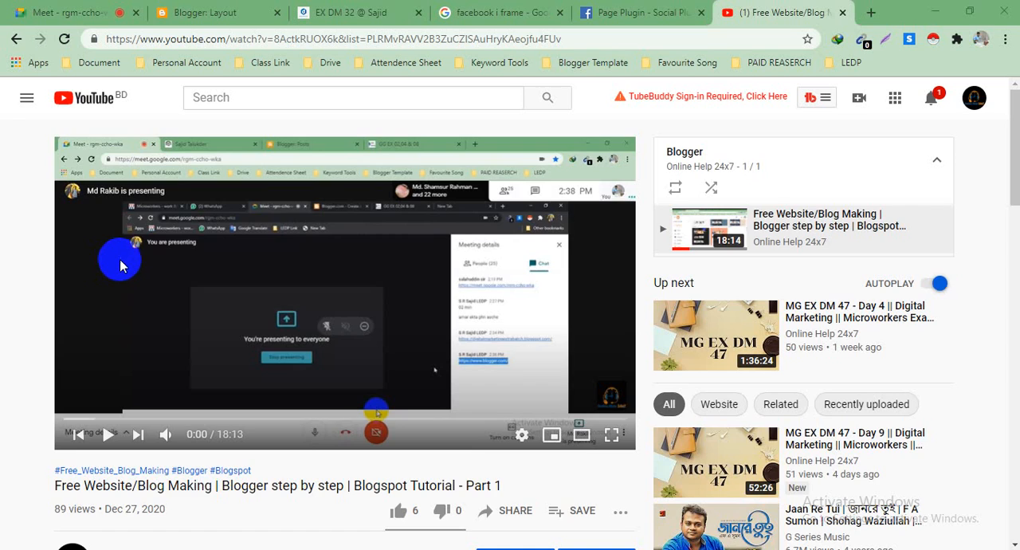
# Step: Show the embed code for the "Free Website/Blog Making | Blogger step by step | Blogspot Tutorial - Part 1" video
pyautogui.scroll(-3, 119, 256)
pyautogui.scroll(3, 118, 255)
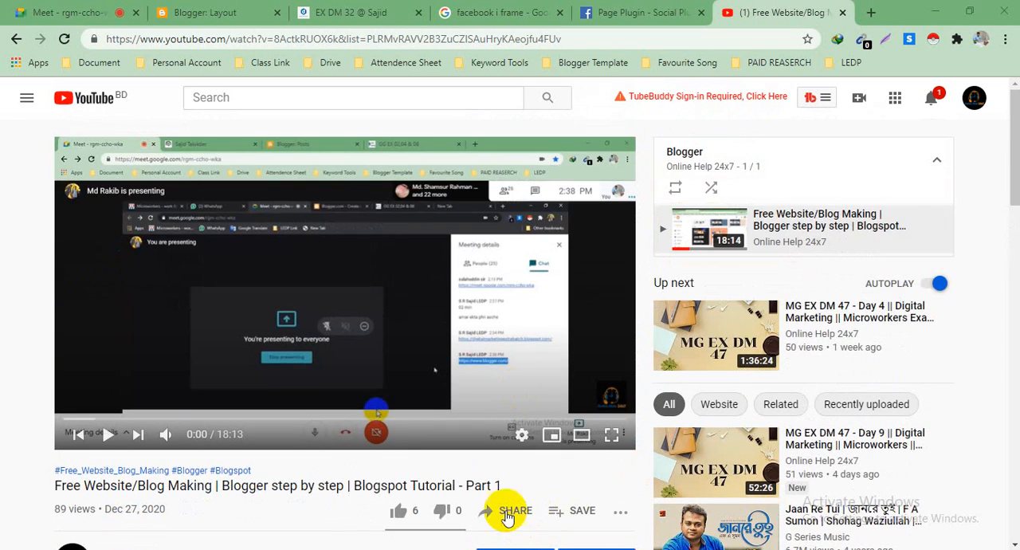
pyautogui.scroll(-2, 498, 490)
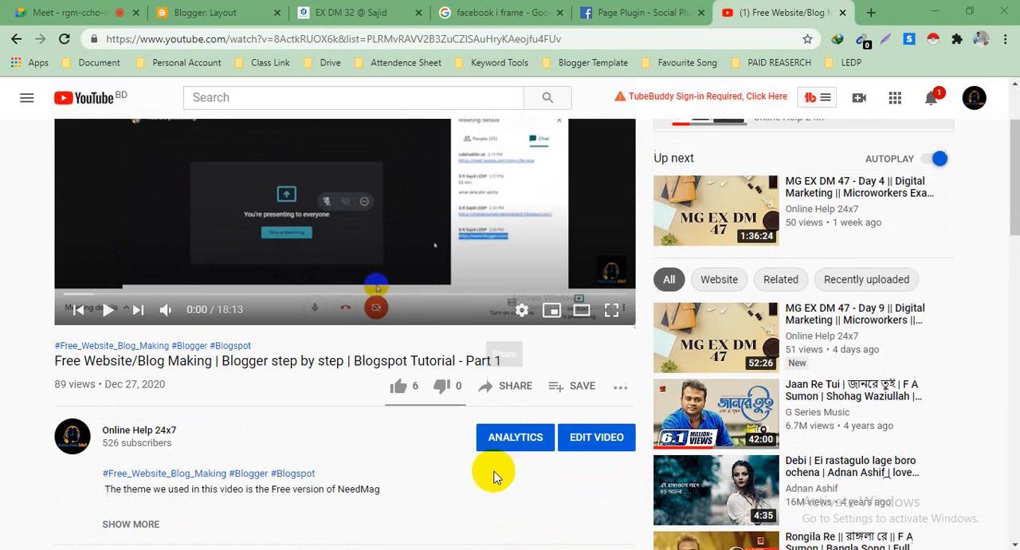
pyautogui.click(513, 388)
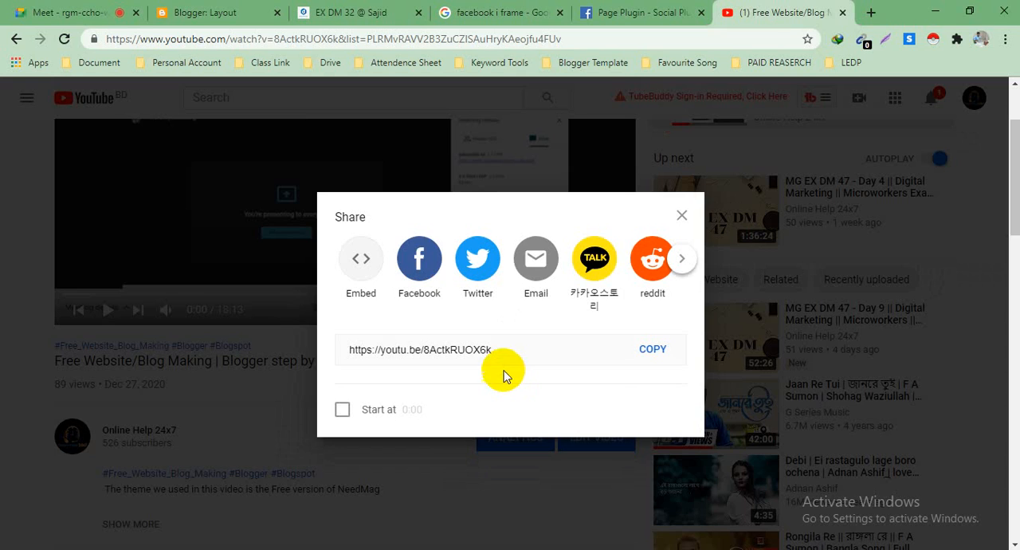
pyautogui.click(360, 267)
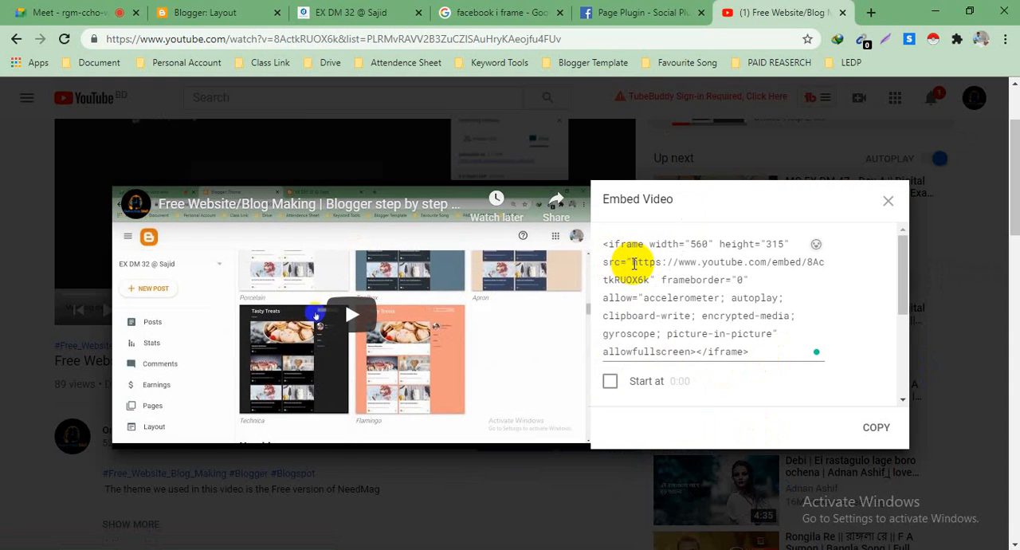
# Step: Try to select only the embed URL inside the src attribute of the video's embed code
pyautogui.moveTo(635, 263); pyautogui.dragTo(648, 279)
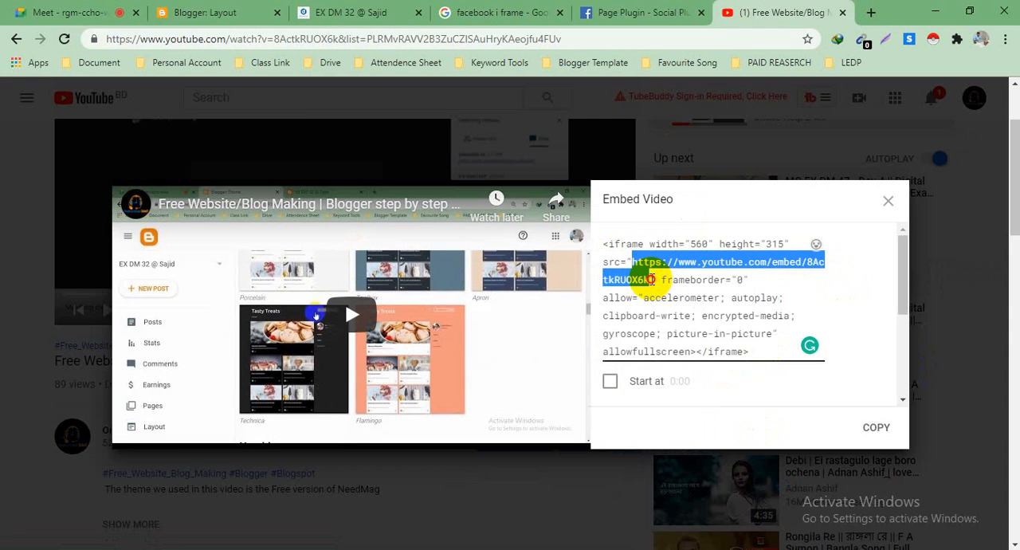
pyautogui.click(652, 279)
pyautogui.click(657, 279)
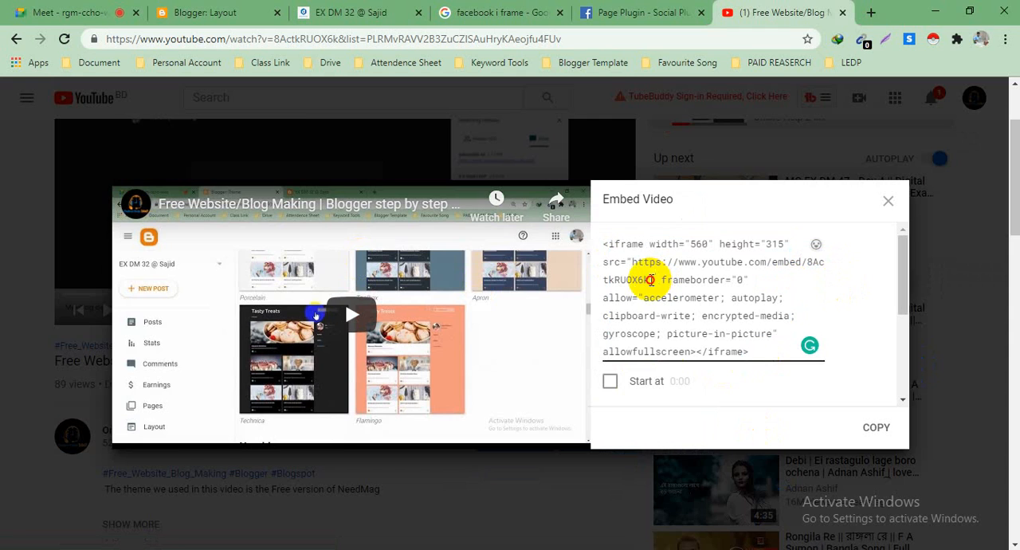
pyautogui.moveTo(604, 270); pyautogui.dragTo(629, 262)
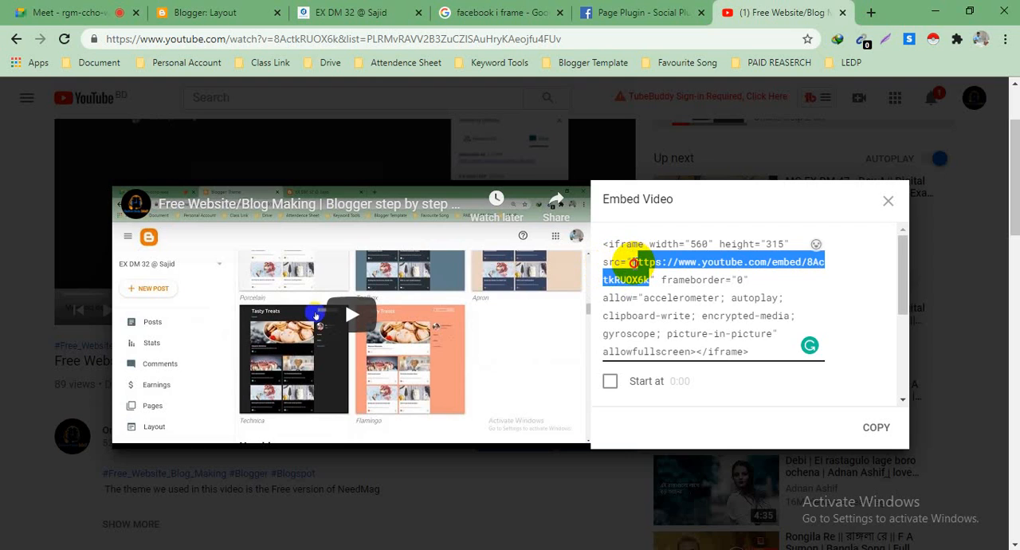
pyautogui.click(642, 267)
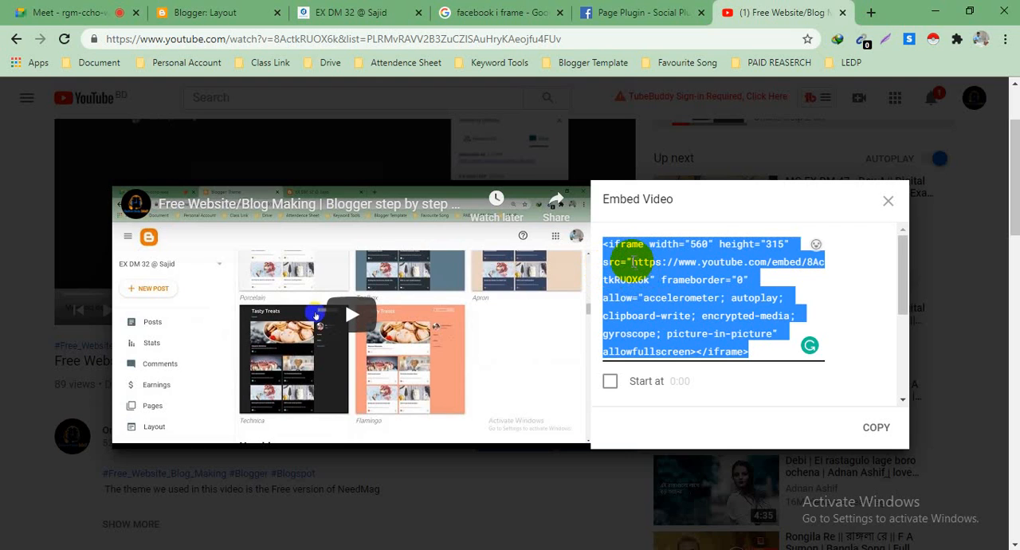
pyautogui.click(663, 271)
pyautogui.moveTo(633, 261); pyautogui.dragTo(661, 274)
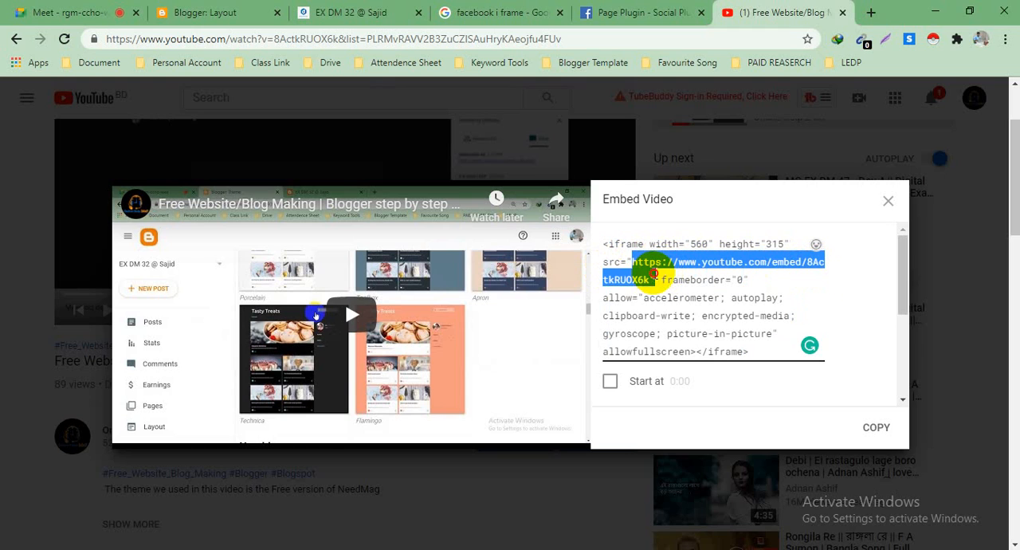
pyautogui.tripleClick(654, 273)
pyautogui.click(655, 273)
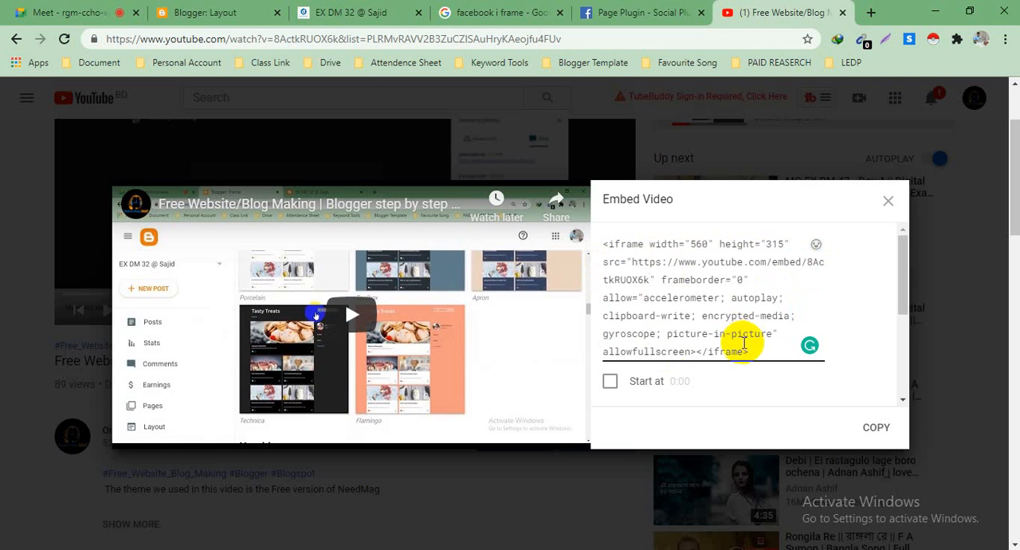
# Step: Copy the video's full embed code and place it in the youtube.txt file in Notepad
pyautogui.click(877, 429)
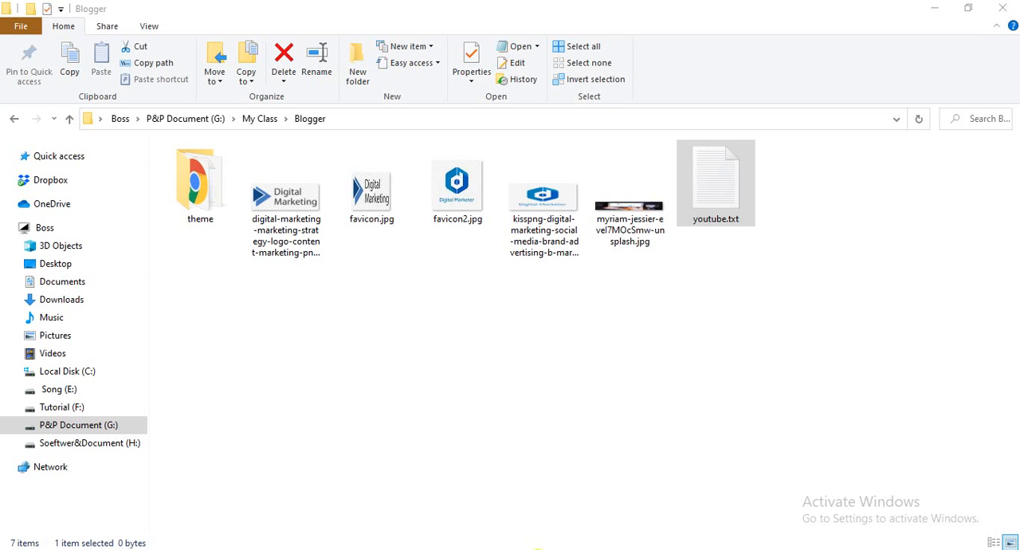
pyautogui.moveTo(538, 549)
pyautogui.moveTo(606, 483)
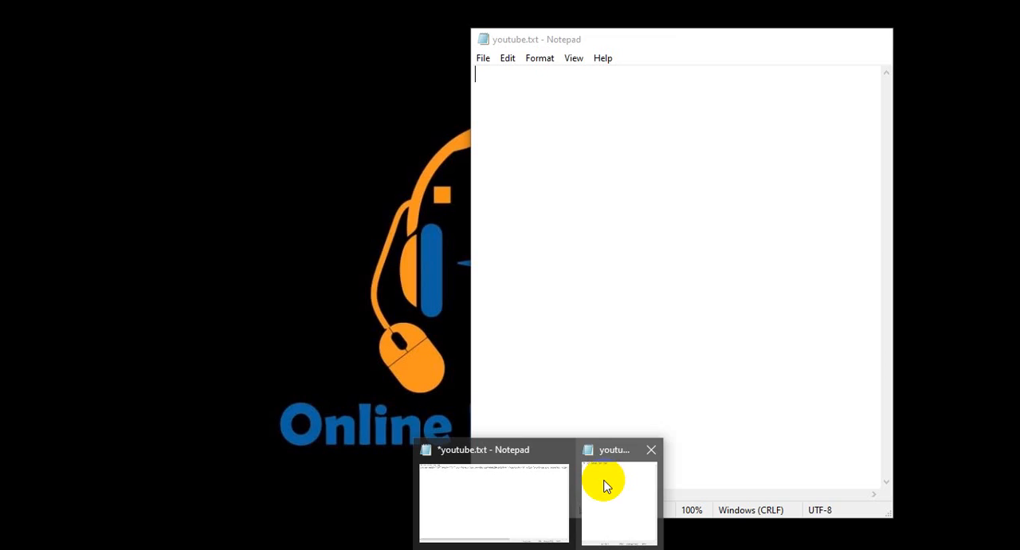
pyautogui.click(537, 480)
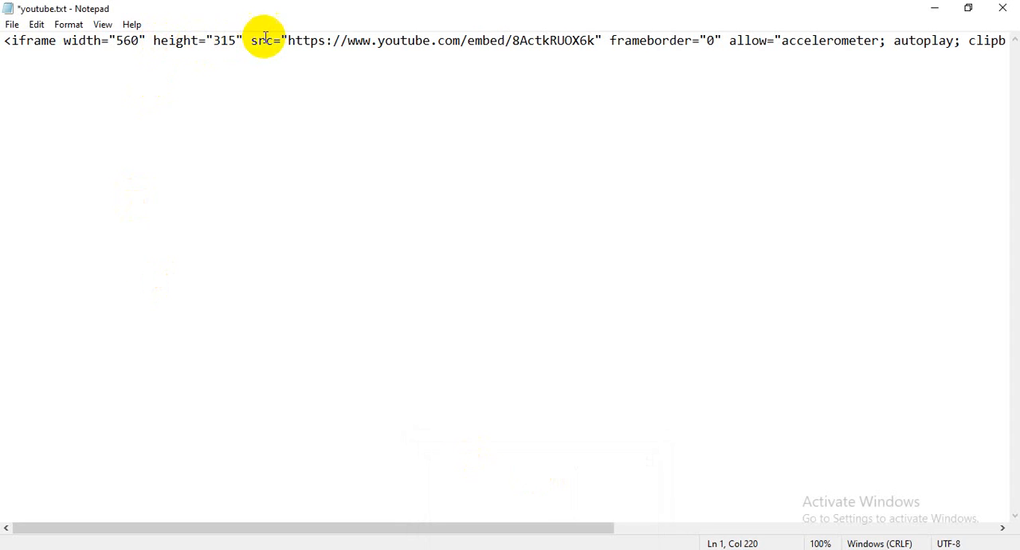
pyautogui.moveTo(288, 40); pyautogui.dragTo(599, 44)
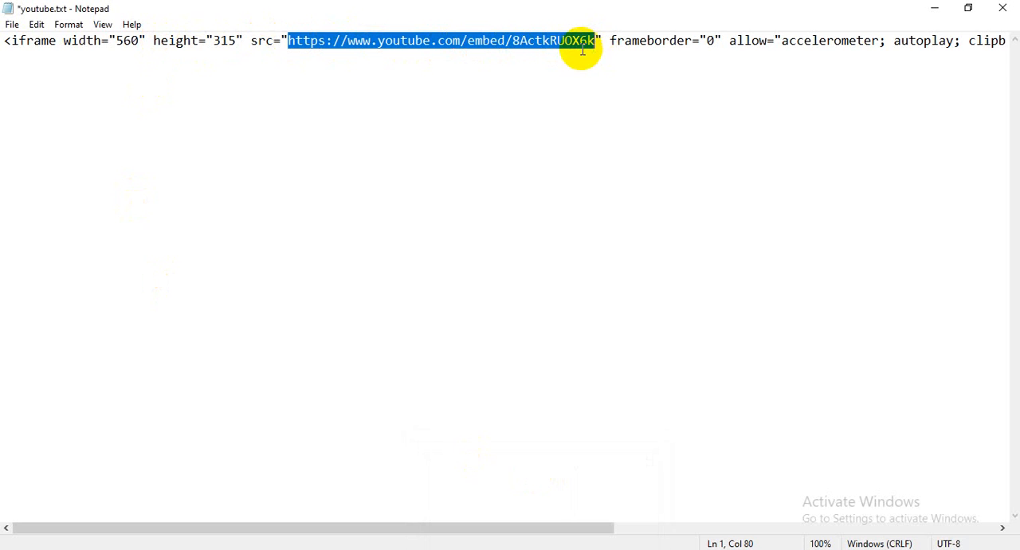
pyautogui.rightClick(574, 40)
pyautogui.click(599, 87)
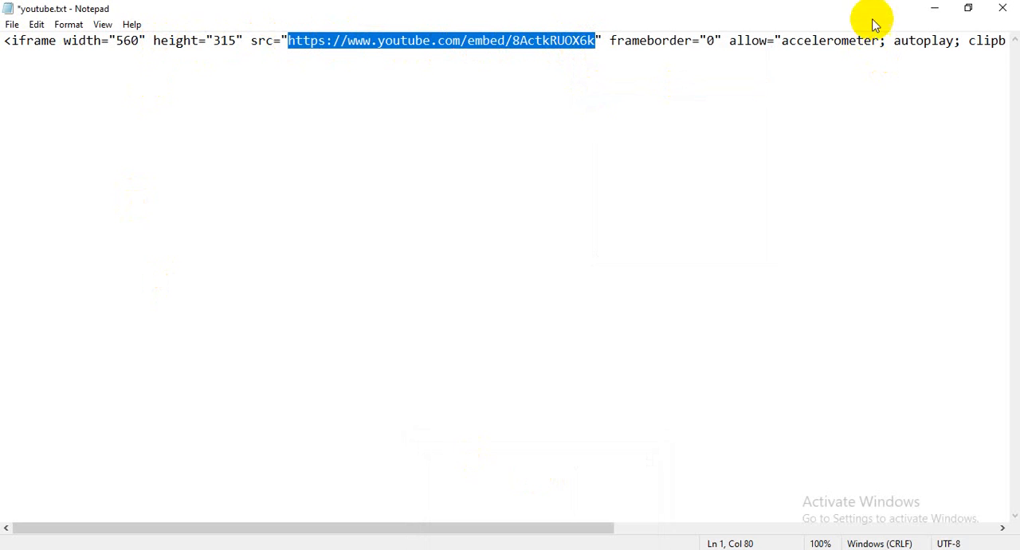
pyautogui.click(936, 8)
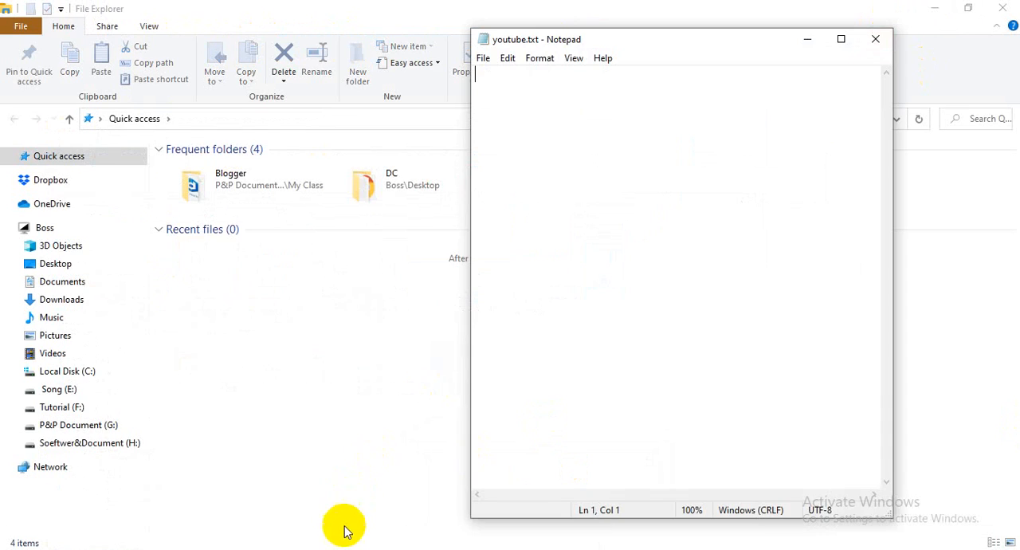
pyautogui.moveTo(343, 546)
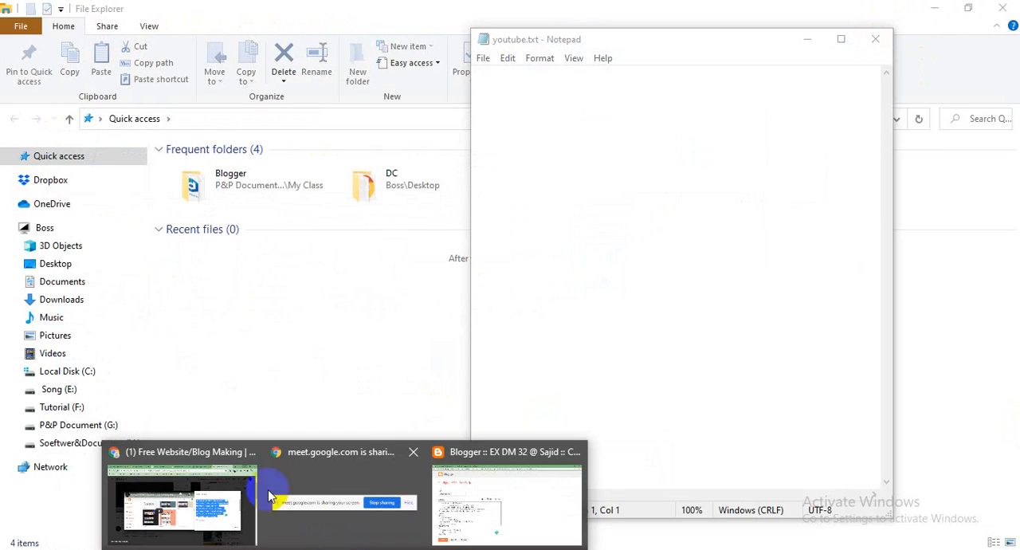
pyautogui.click(196, 495)
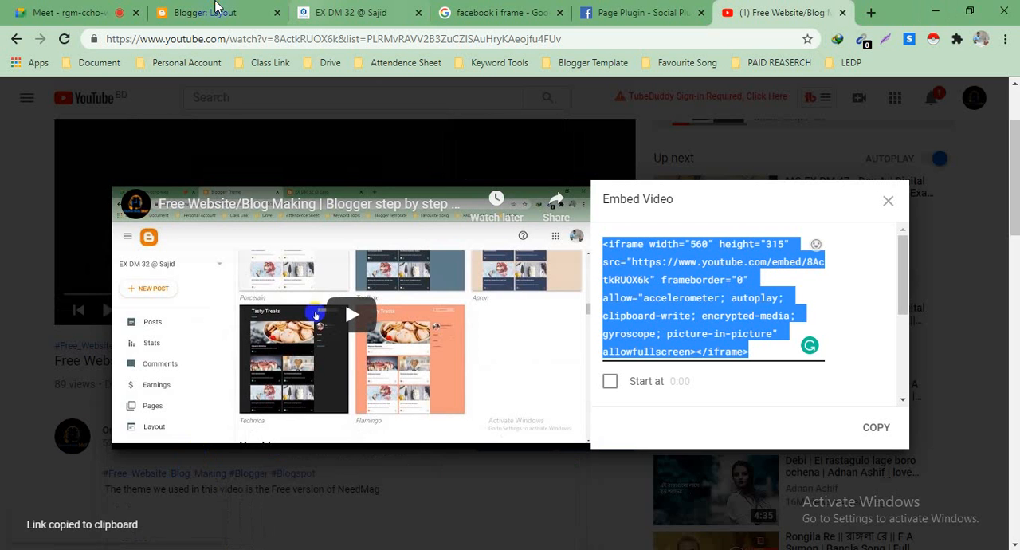
pyautogui.click(189, 15)
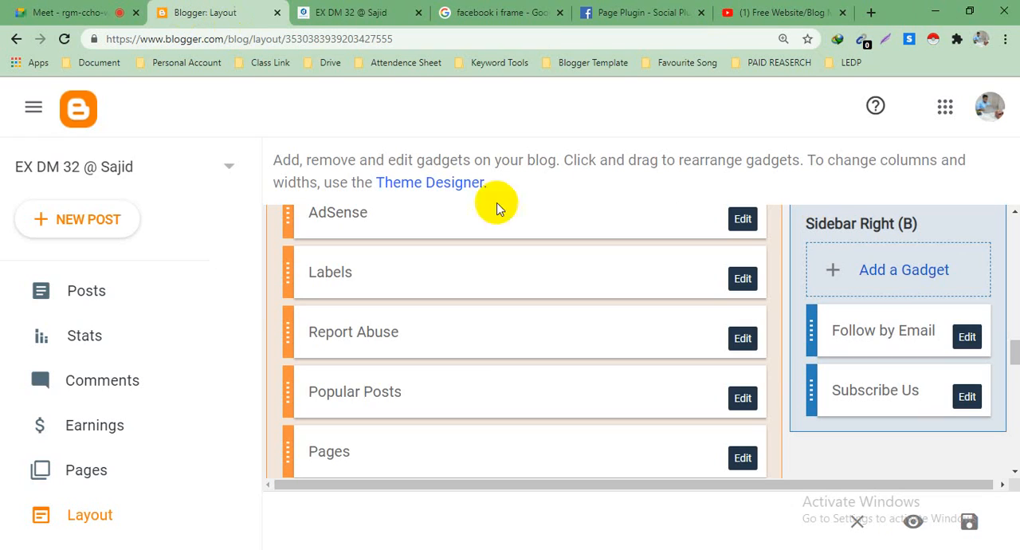
pyautogui.click(967, 399)
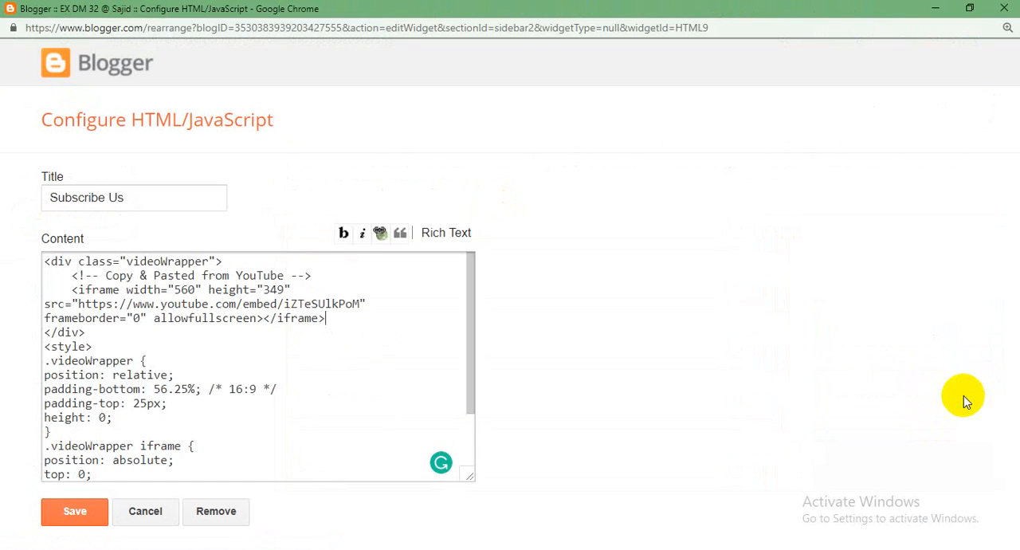
pyautogui.scroll(-1, 236, 325)
pyautogui.scroll(2, 236, 325)
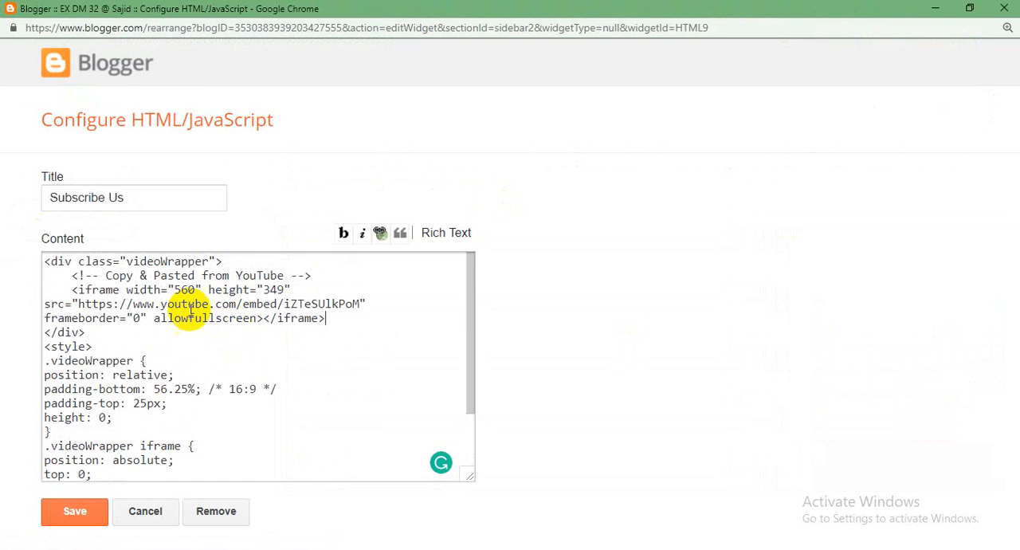
pyautogui.moveTo(78, 303); pyautogui.dragTo(354, 304)
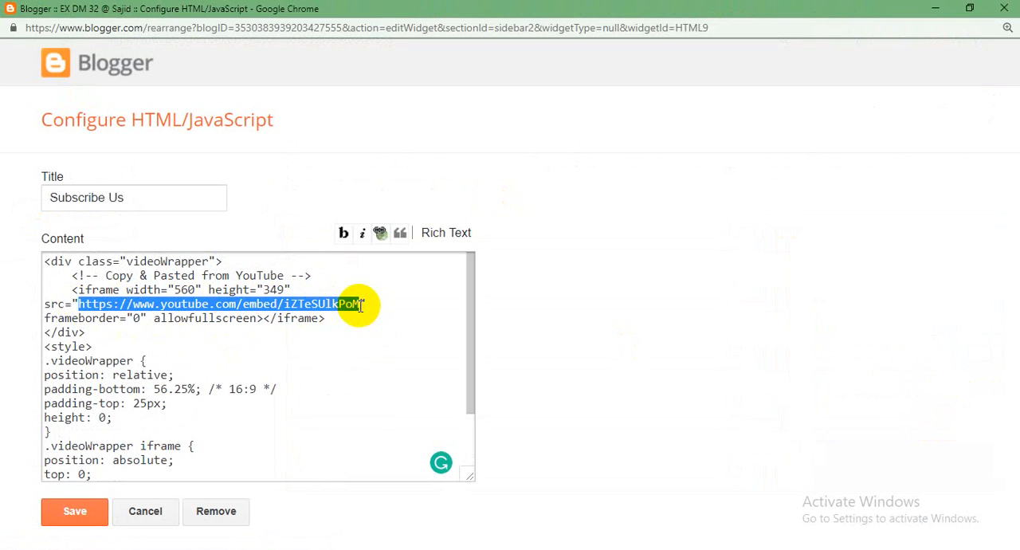
pyautogui.hotkey('ctrl', 'v')
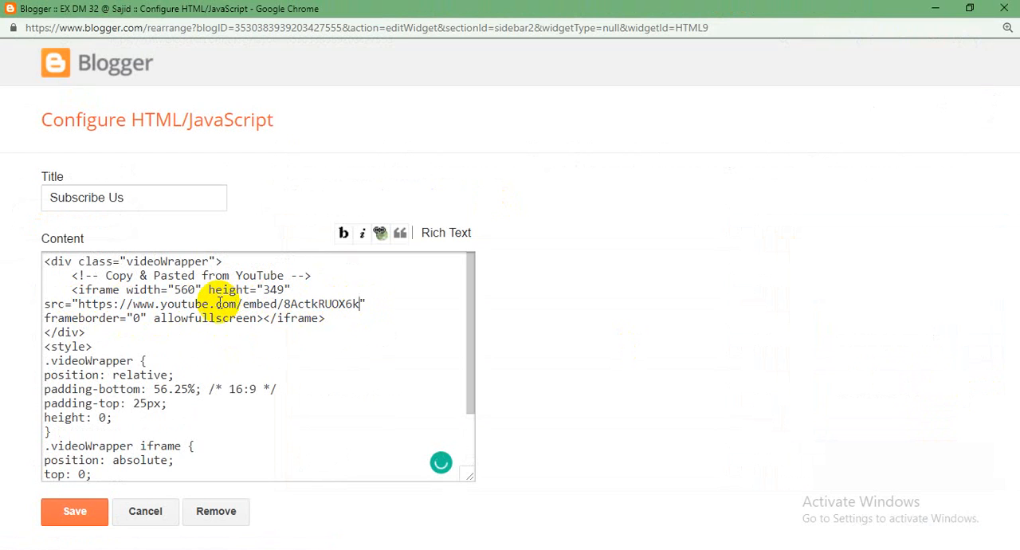
pyautogui.scroll(-1, 216, 307)
pyautogui.scroll(1, 212, 313)
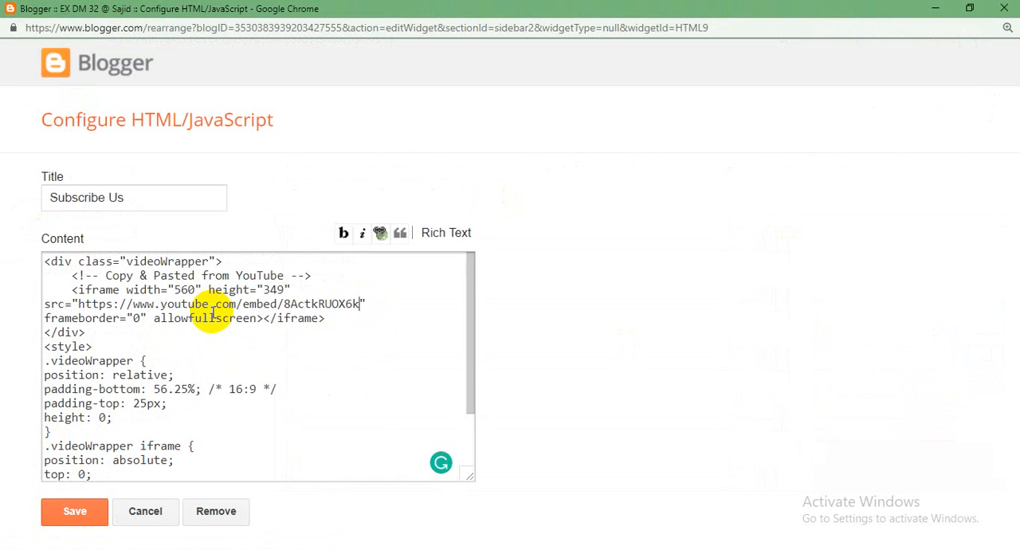
pyautogui.click(78, 518)
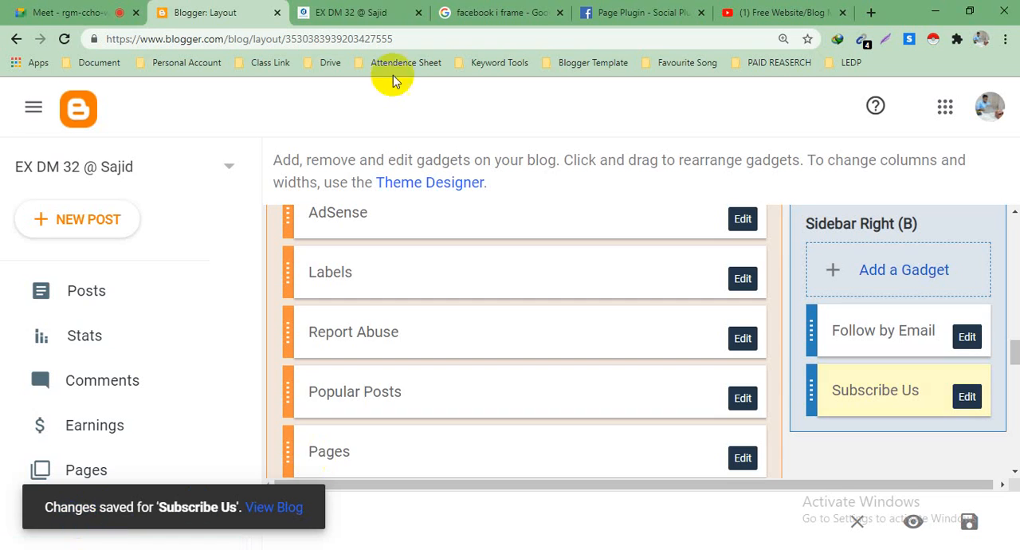
# Step: Reload the live blog and test playing and pausing the video in the Subscribe Us section
pyautogui.click(369, 7)
pyautogui.click(64, 39)
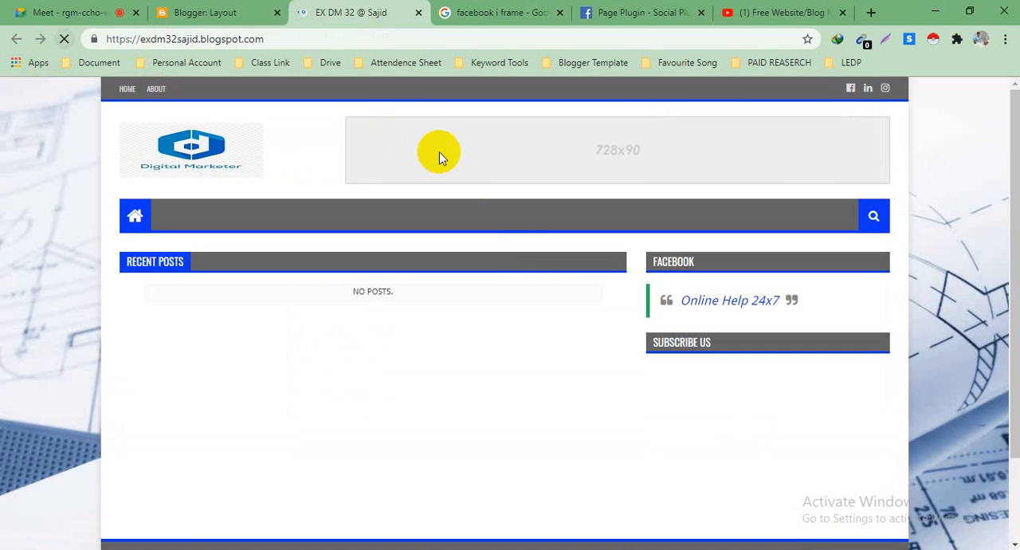
pyautogui.scroll(-2, 531, 285)
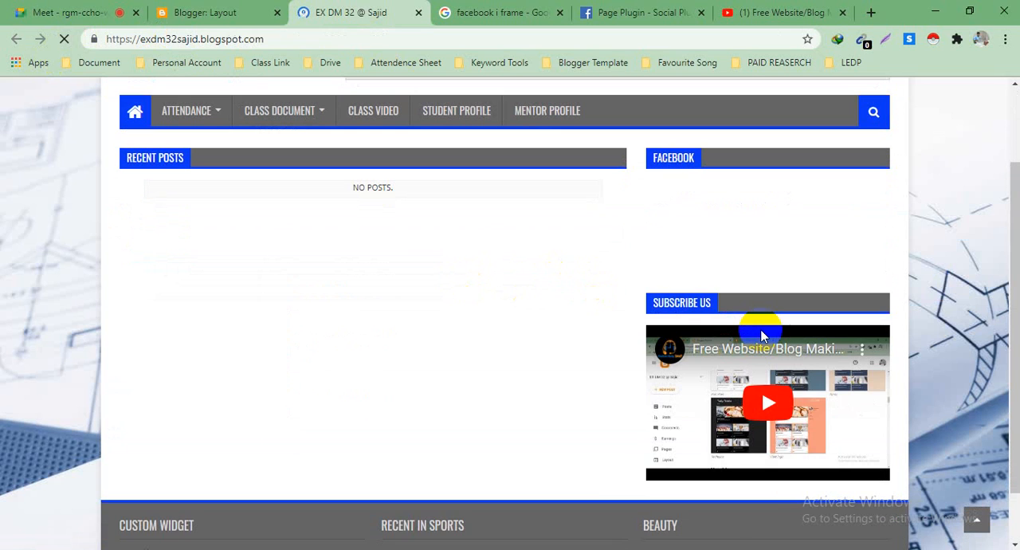
pyautogui.scroll(-10, 761, 334)
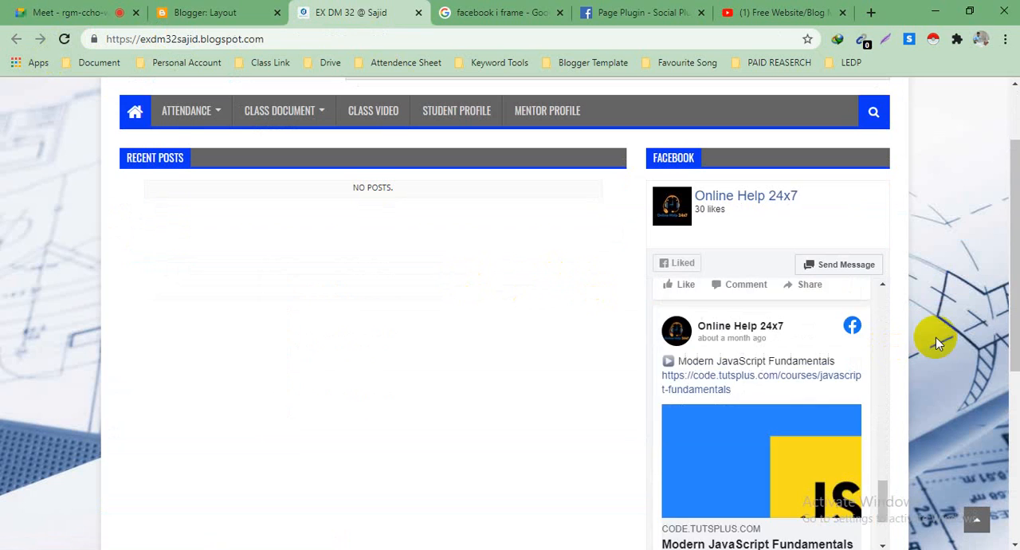
pyautogui.scroll(-3, 936, 338)
pyautogui.click(754, 441)
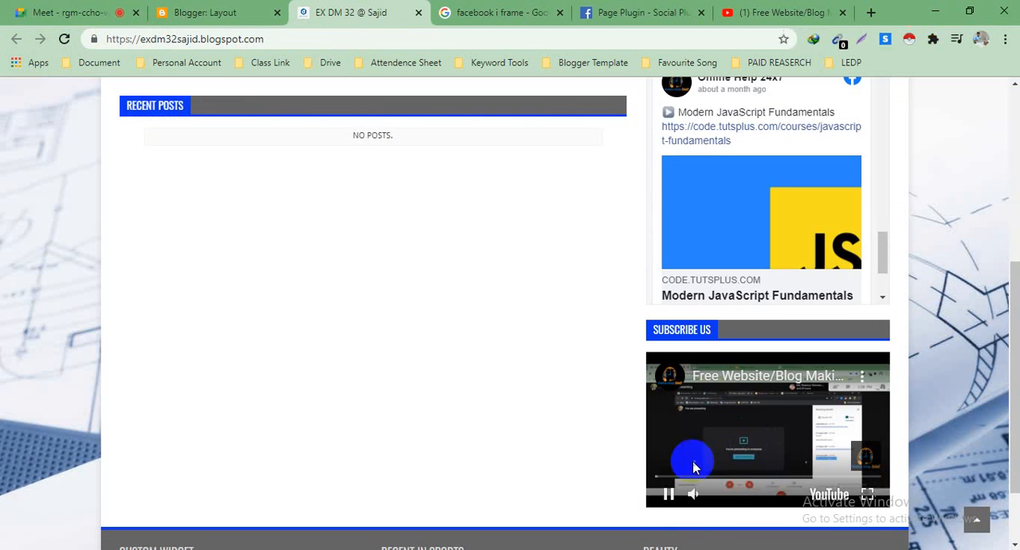
pyautogui.click(670, 488)
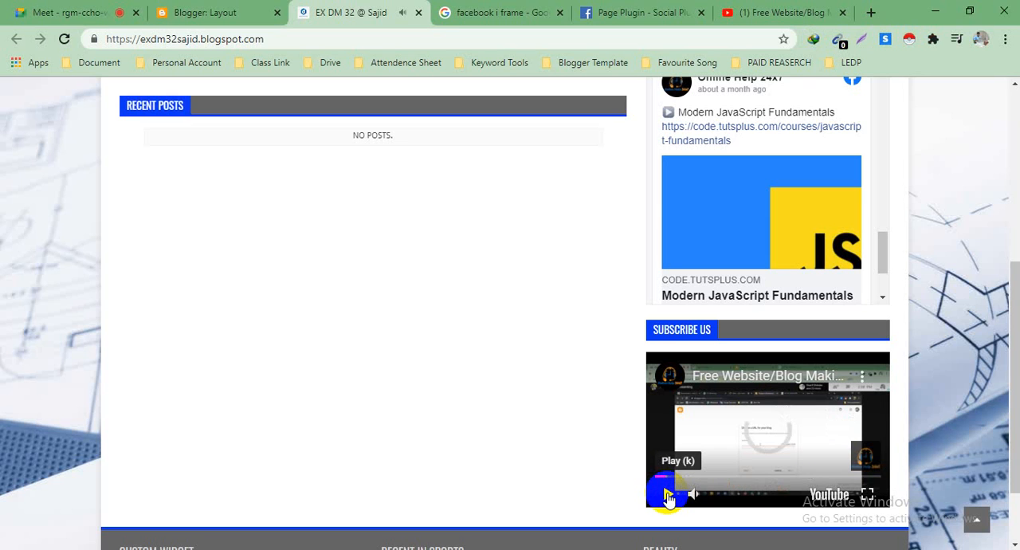
# Step: Examine the live blog page from the Facebook section down to the footer widgets
pyautogui.scroll(-2, 385, 463)
pyautogui.press('F5')
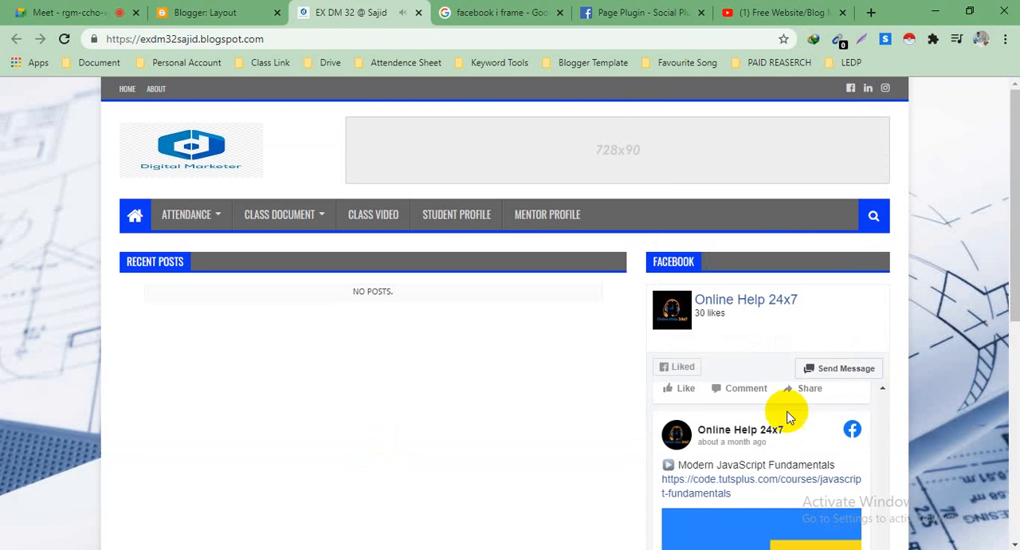
pyautogui.scroll(-3, 471, 365)
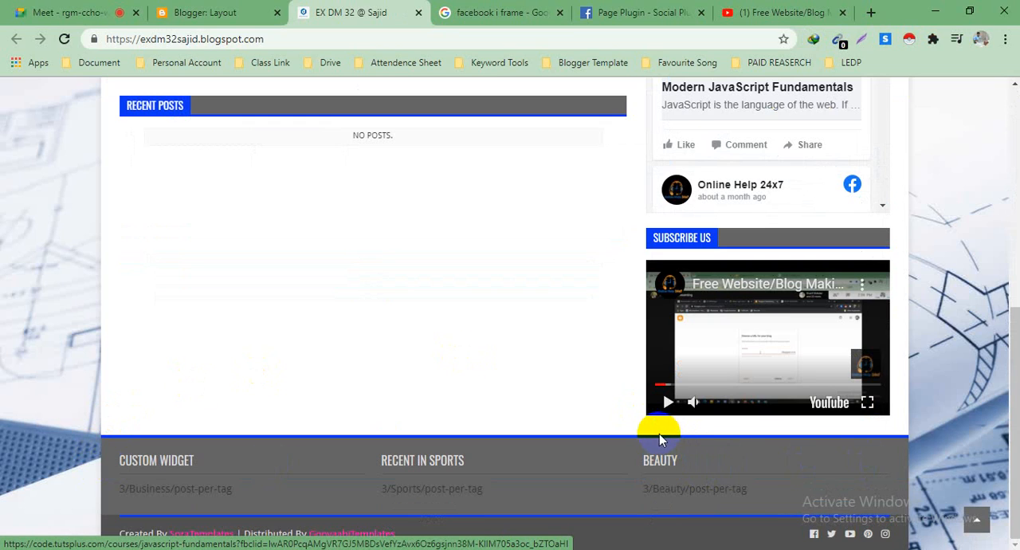
pyautogui.scroll(3, 694, 410)
pyautogui.scroll(-3, 694, 409)
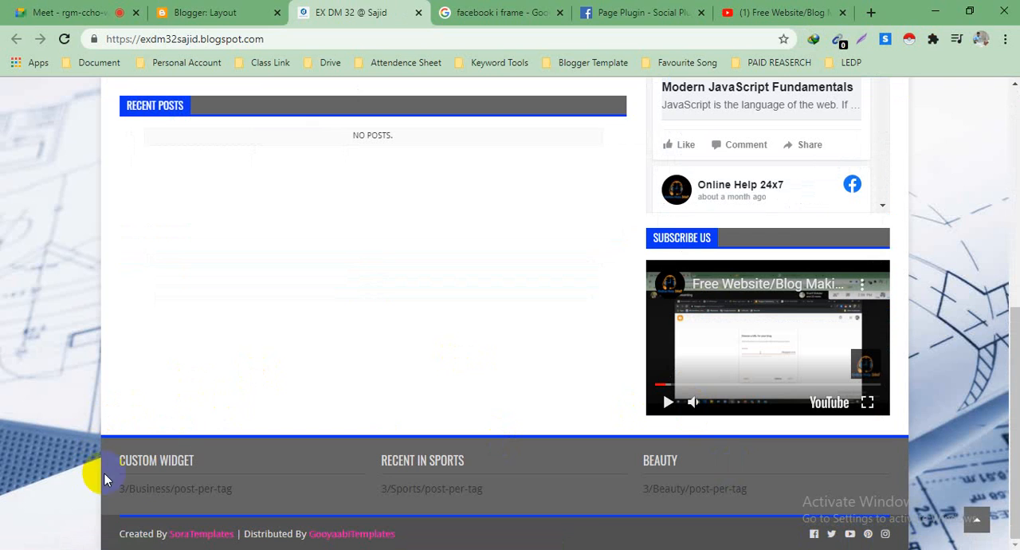
# Step: Remove the Custom Widget gadget from the footer section of the Blogger layout
pyautogui.click(229, 18)
pyautogui.scroll(10, 565, 223)
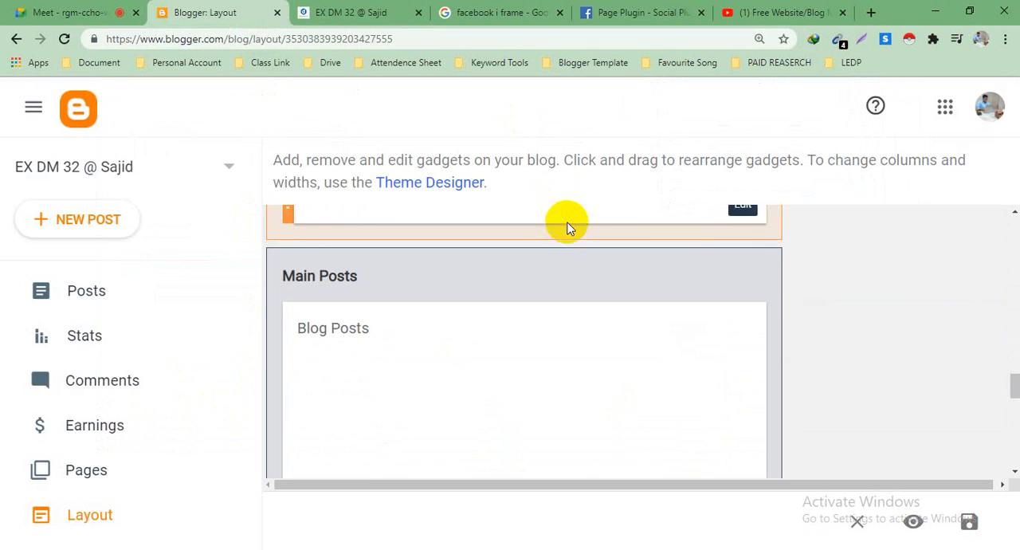
pyautogui.scroll(-6, 567, 229)
pyautogui.scroll(1, 583, 255)
pyautogui.scroll(-1, 558, 317)
pyautogui.click(483, 311)
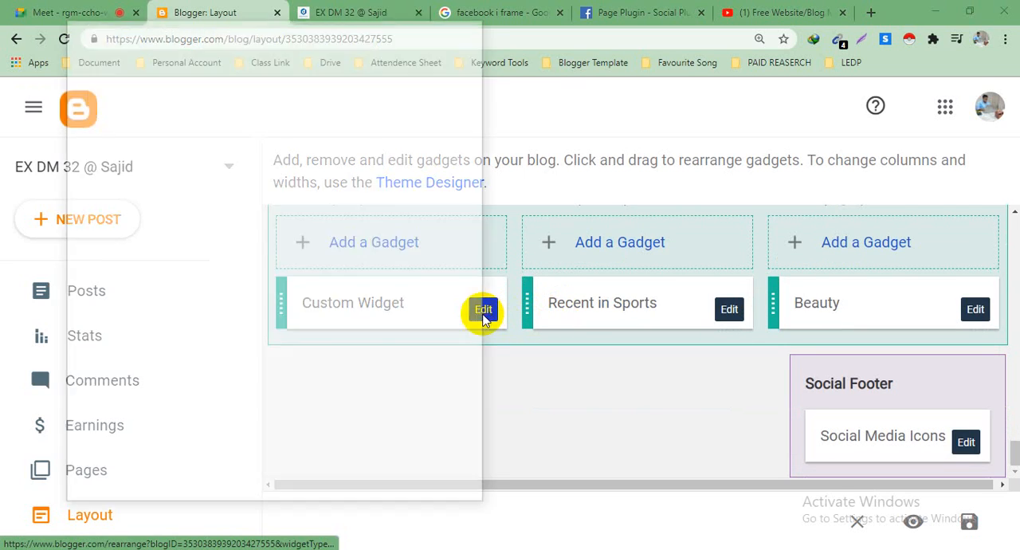
pyautogui.scroll(-3, 204, 364)
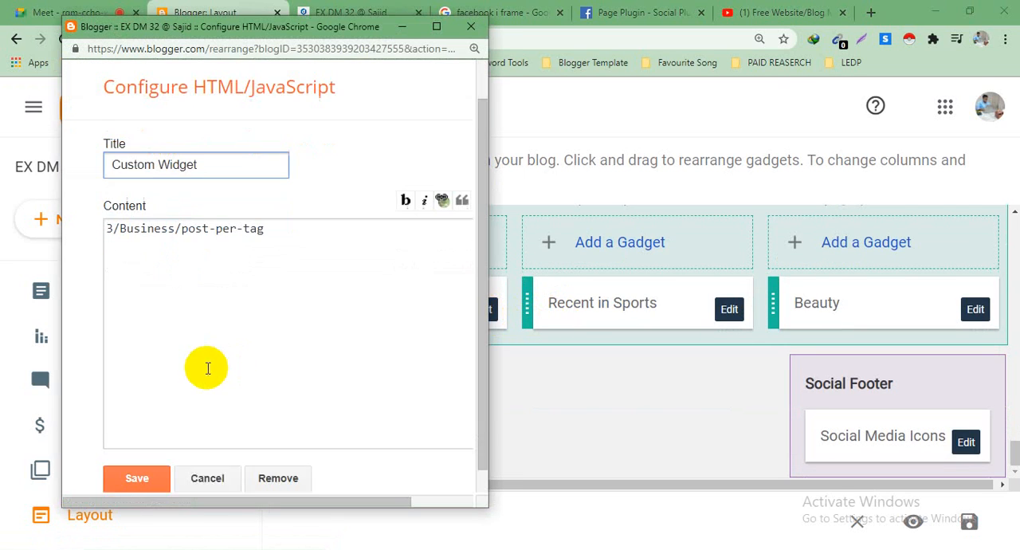
pyautogui.click(278, 464)
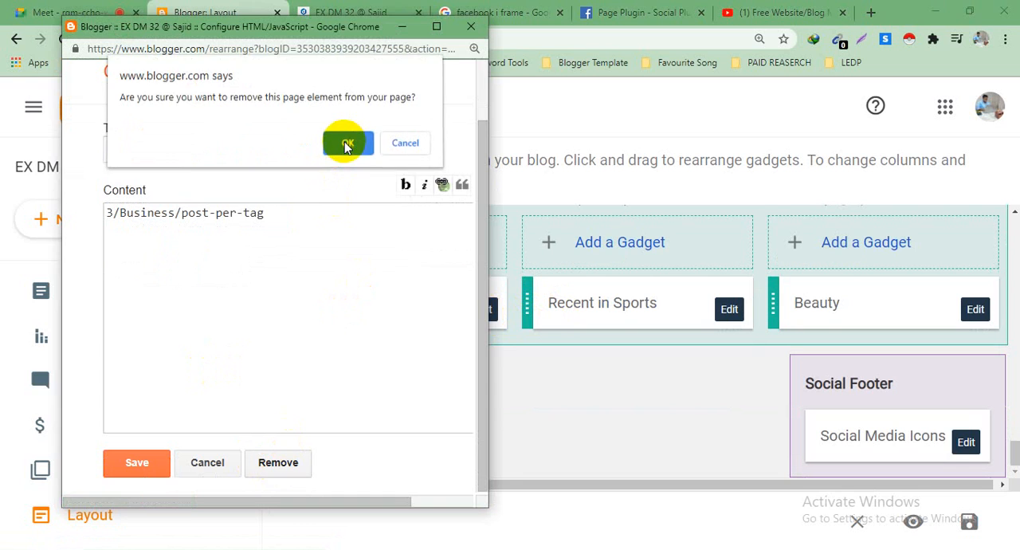
pyautogui.click(341, 143)
# Step: Remove the Recent in Sports gadget from the center footer section of the layout
pyautogui.click(727, 314)
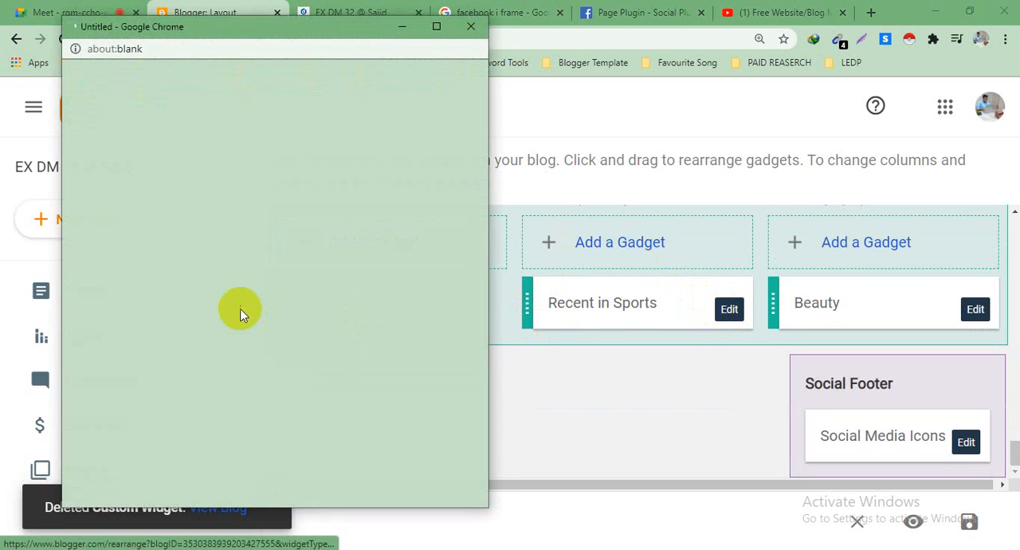
pyautogui.scroll(-2, 349, 230)
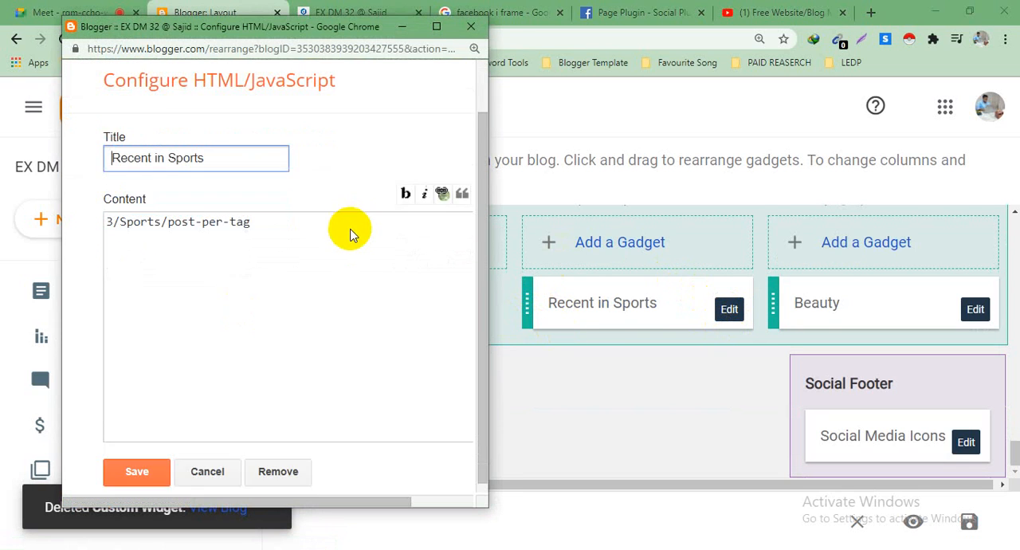
pyautogui.click(275, 462)
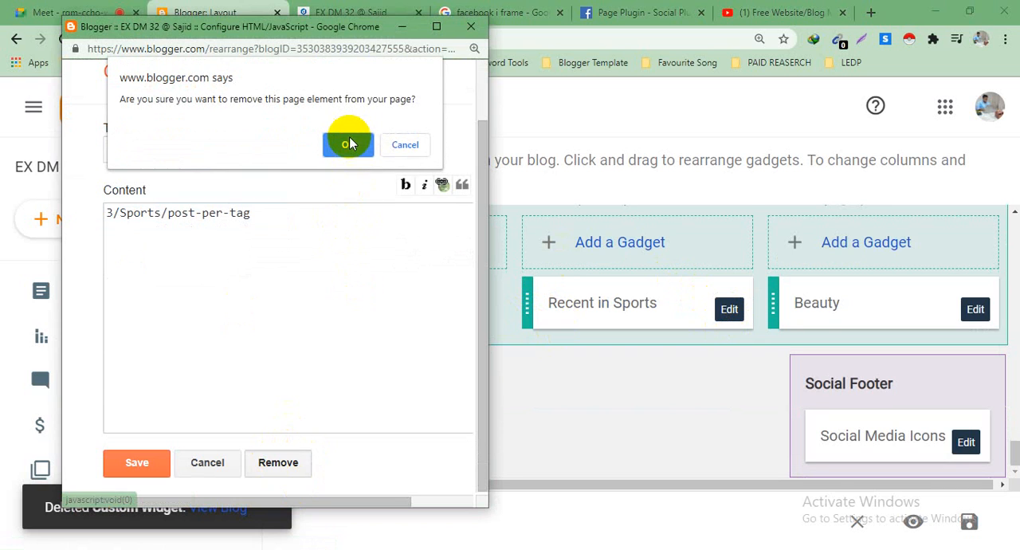
pyautogui.click(349, 144)
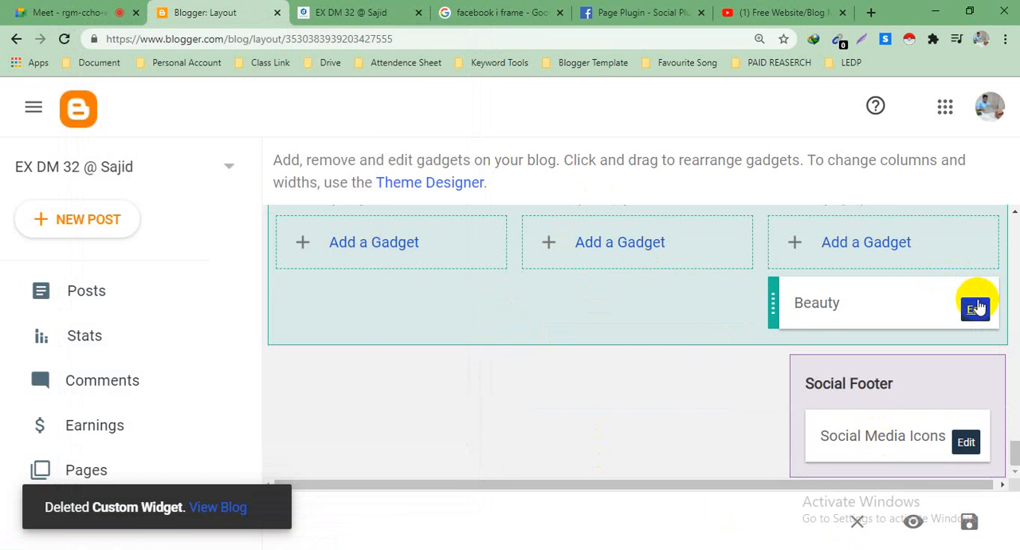
# Step: Remove the Beauty gadget from the right footer section of the layout
pyautogui.click(966, 317)
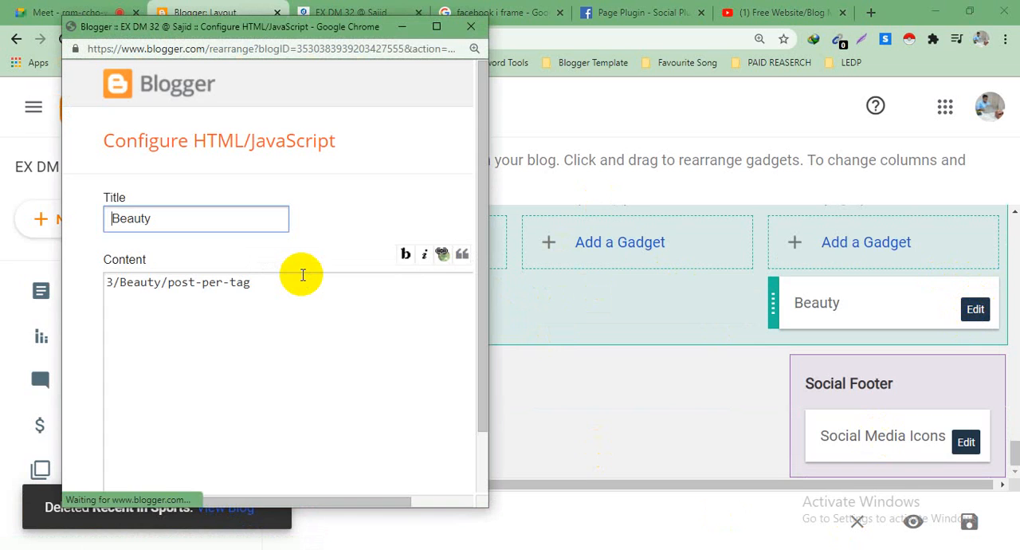
pyautogui.scroll(-2, 334, 283)
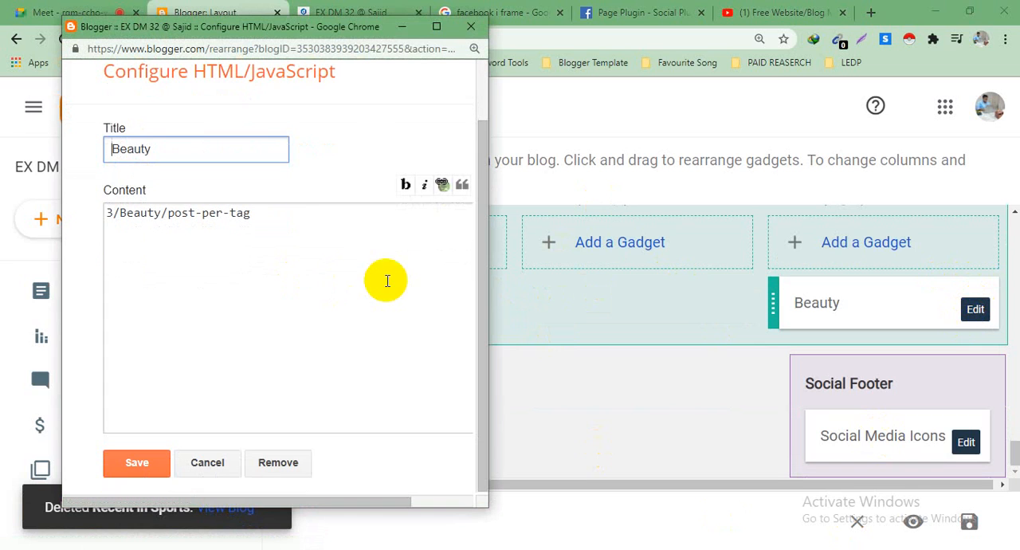
pyautogui.click(281, 465)
pyautogui.click(348, 144)
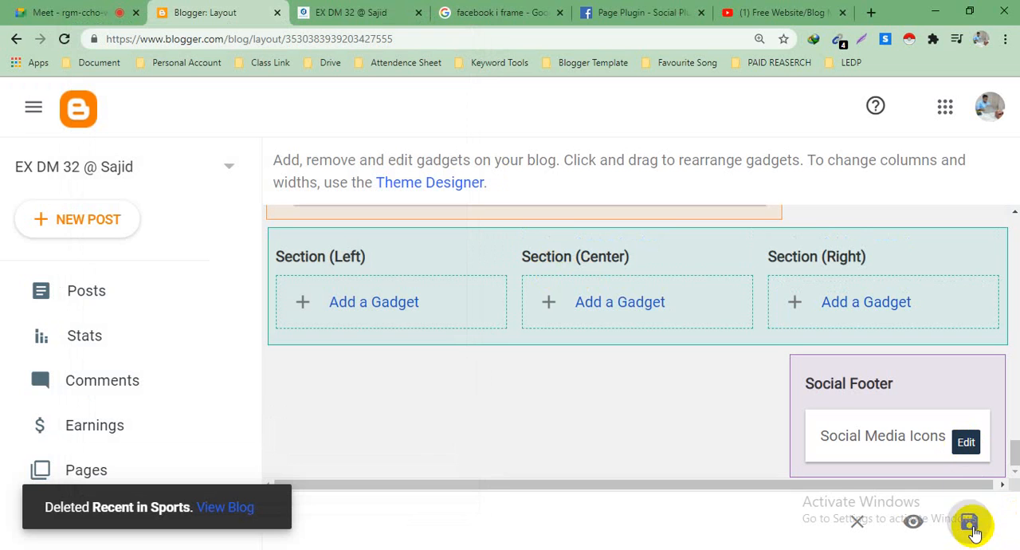
# Step: Reload the live blog and check the page from the header menu down to the footer
pyautogui.click(351, 12)
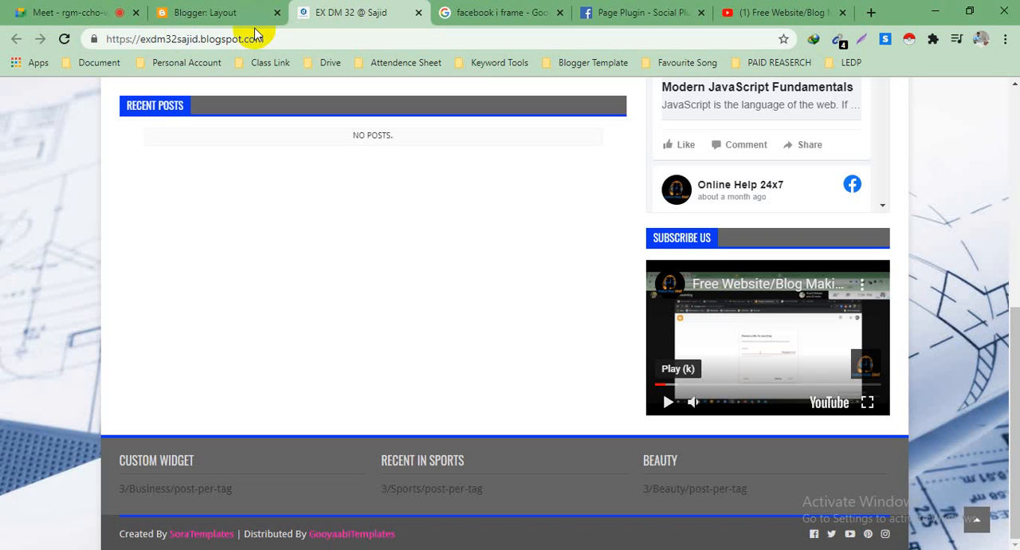
pyautogui.click(63, 39)
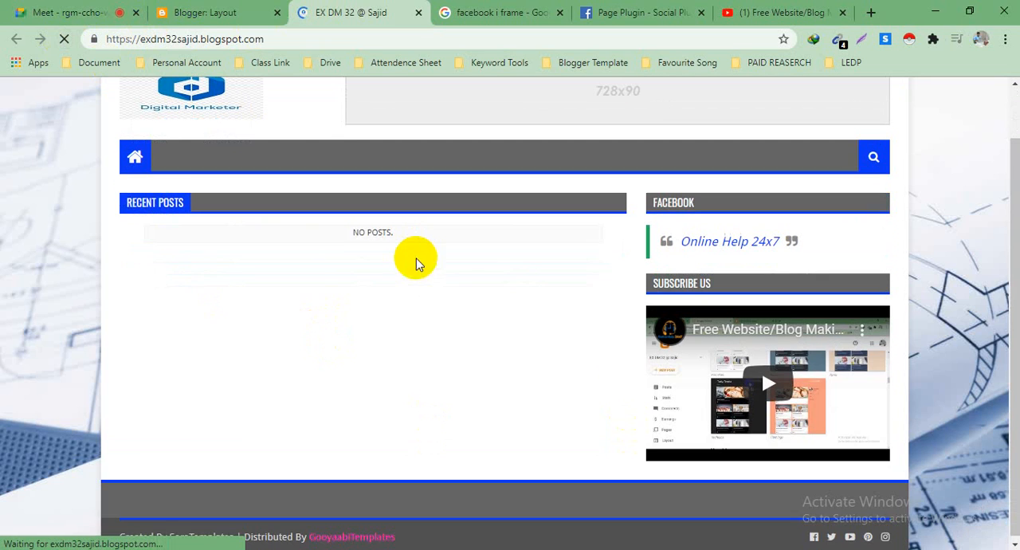
pyautogui.scroll(1, 381, 337)
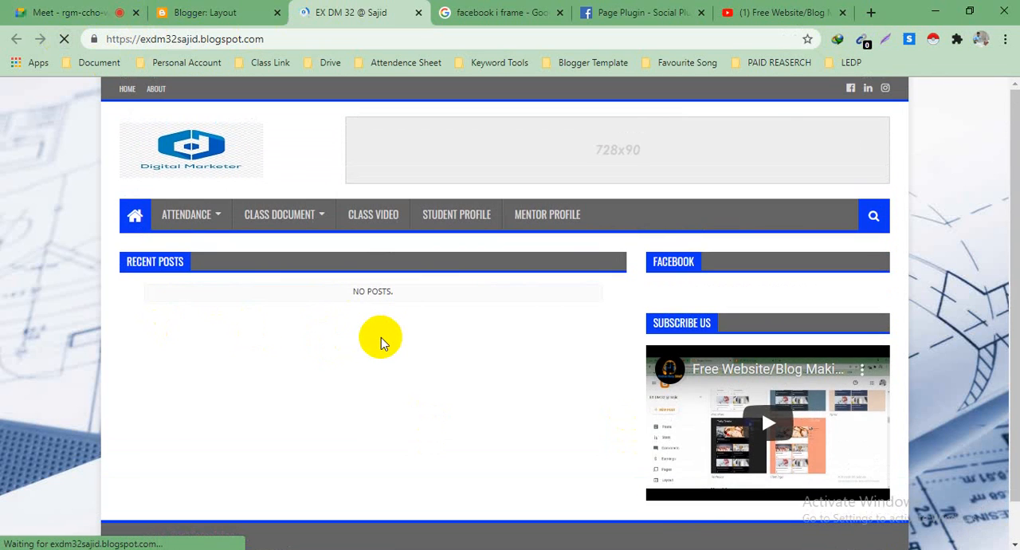
pyautogui.scroll(-2, 209, 187)
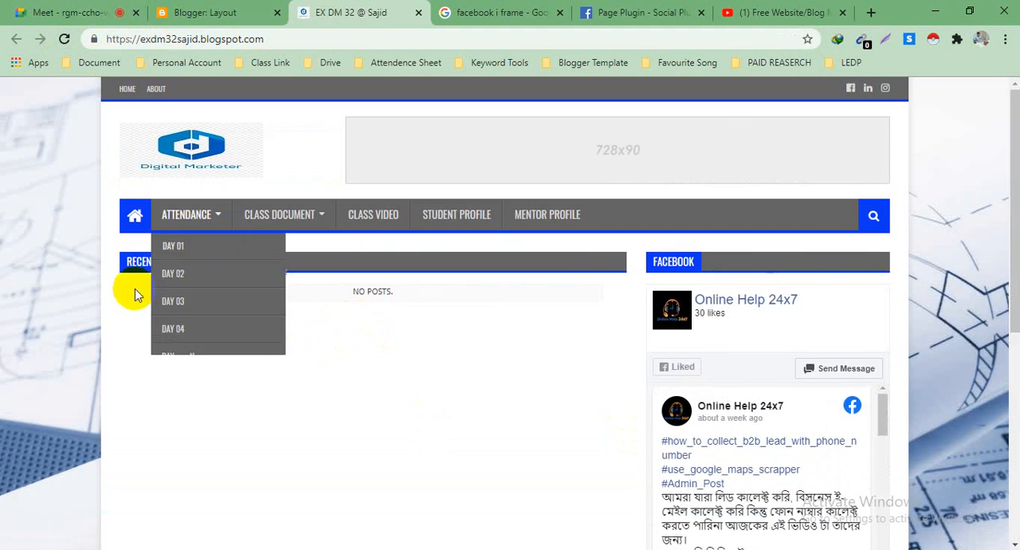
pyautogui.scroll(-2, 540, 281)
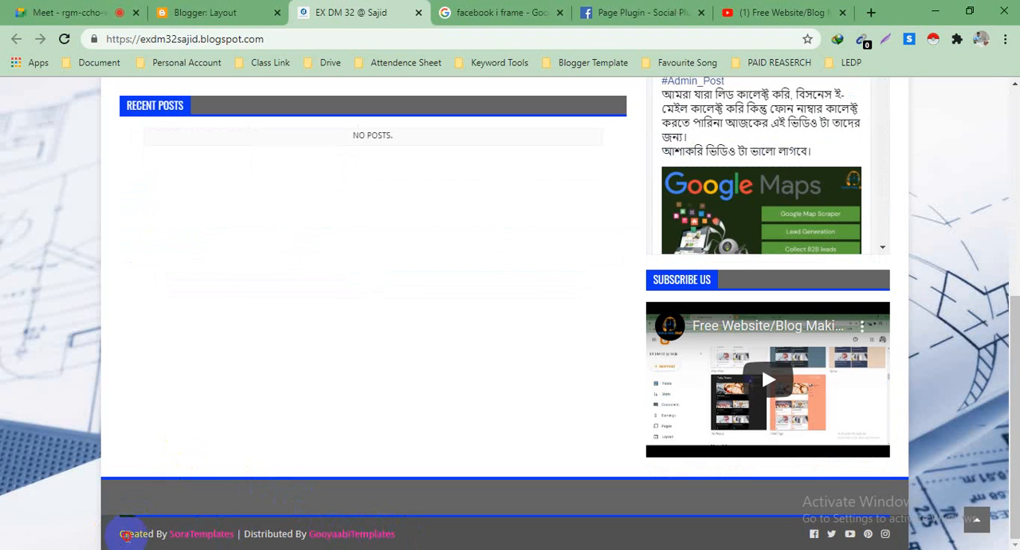
# Step: Examine the footer credit line naming SoraTemplates and GooyaabiTemplates, and look over the rest of the blog page
pyautogui.moveTo(164, 533); pyautogui.dragTo(400, 539)
pyautogui.click(400, 538)
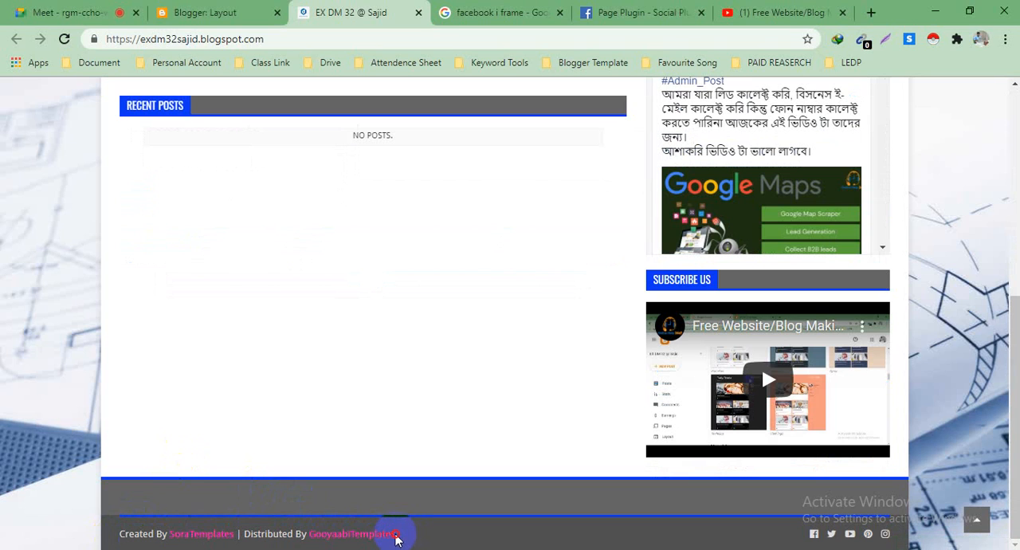
pyautogui.tripleClick(395, 538)
pyautogui.click(360, 371)
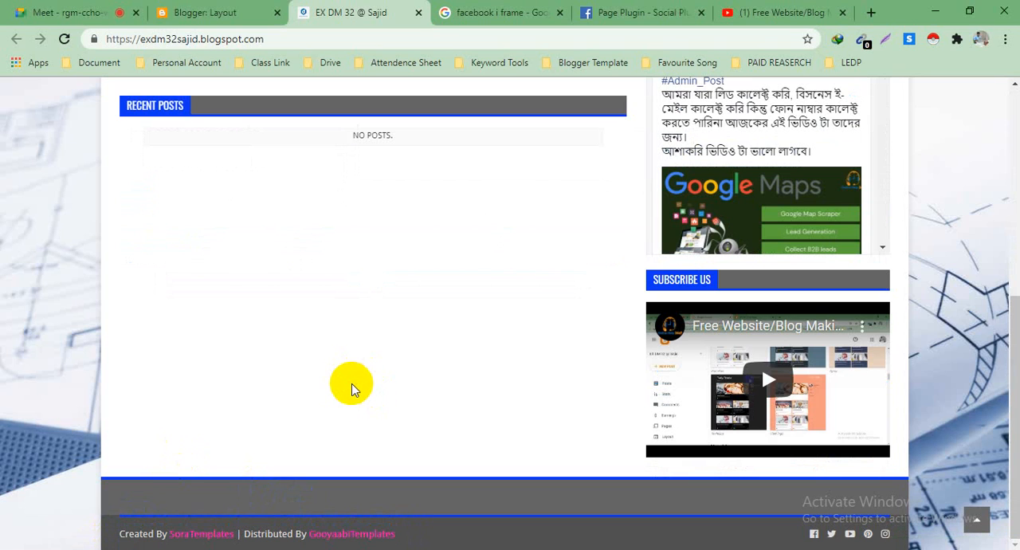
pyautogui.scroll(5, 337, 378)
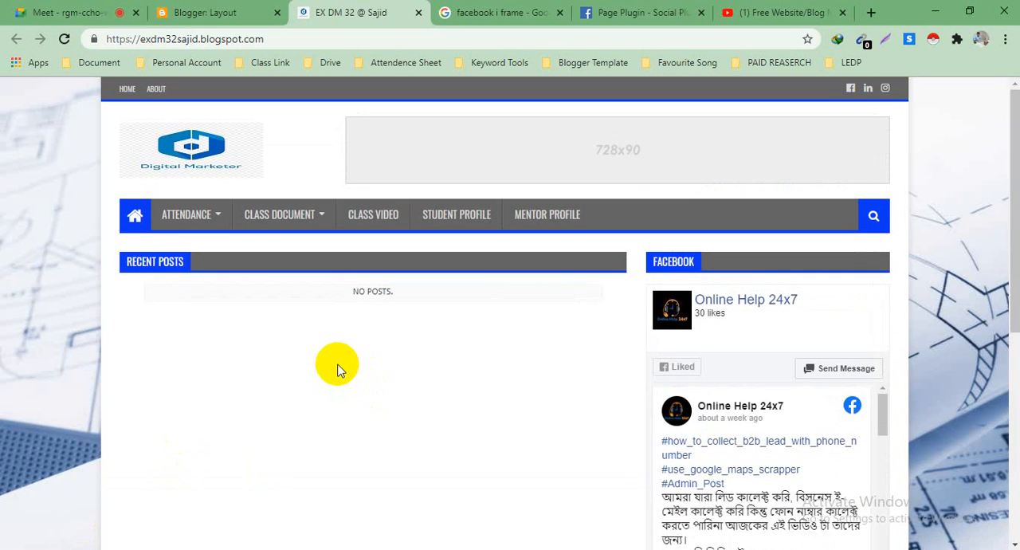
pyautogui.scroll(-3, 337, 369)
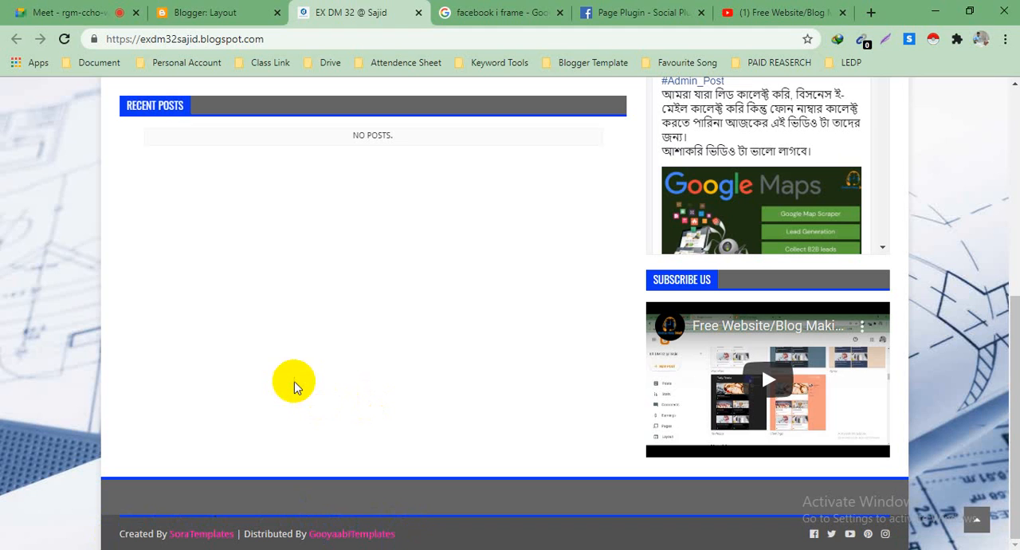
pyautogui.scroll(5, 152, 500)
pyautogui.scroll(-3, 297, 391)
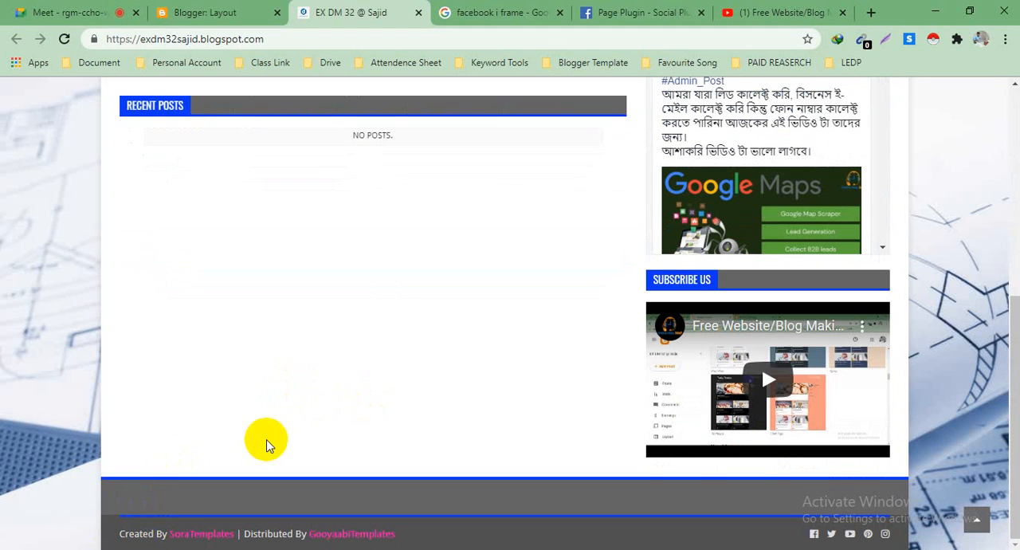
pyautogui.scroll(5, 266, 441)
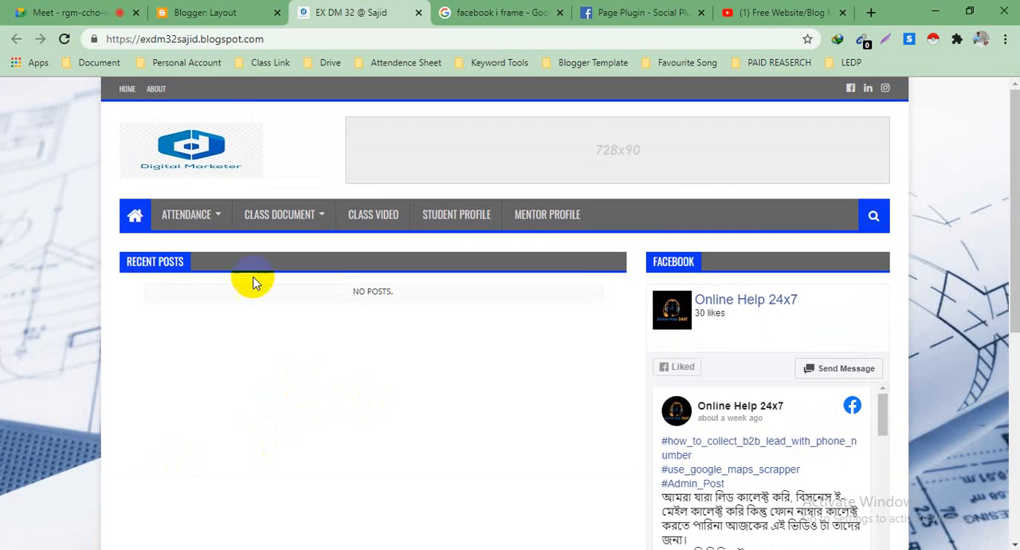
# Step: Return to the Blogger dashboard and open the blog's Theme page
pyautogui.click(187, 8)
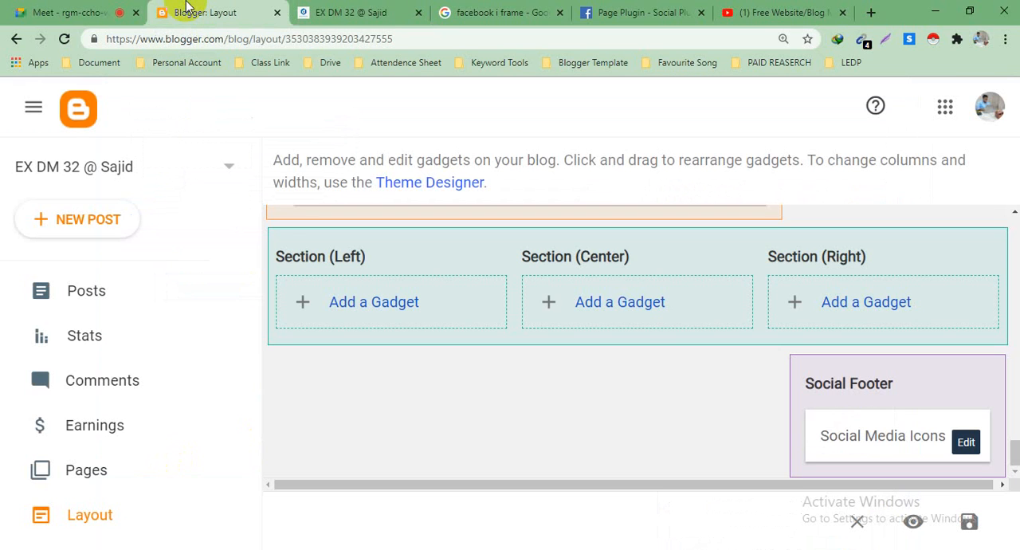
pyautogui.scroll(-3, 80, 338)
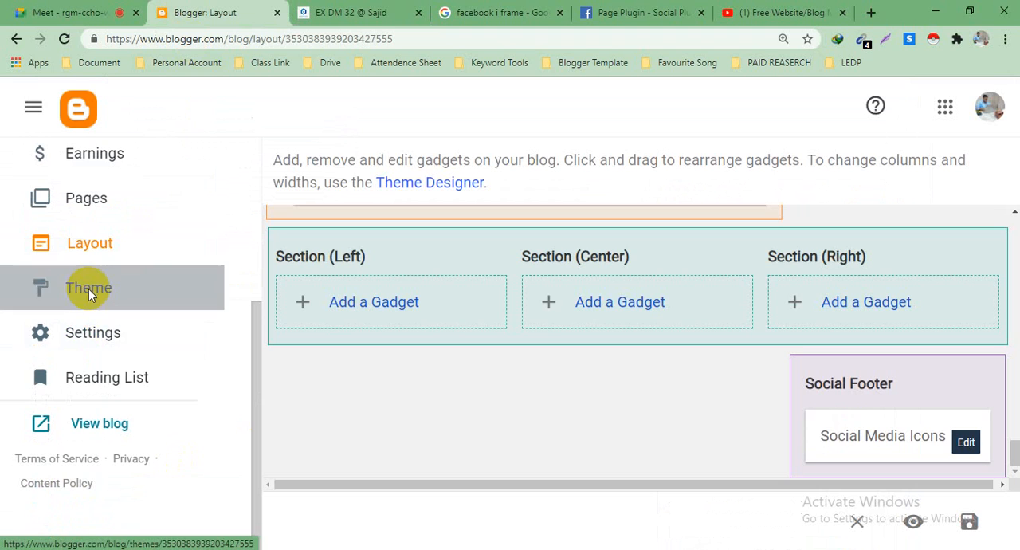
pyautogui.click(89, 289)
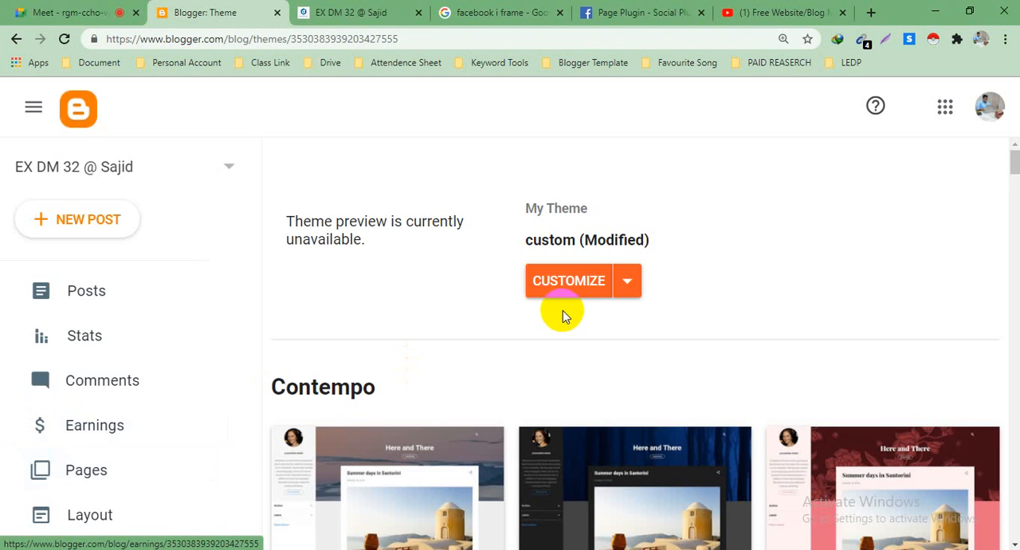
pyautogui.scroll(-2, 492, 341)
pyautogui.scroll(2, 491, 341)
# Step: Examine the options offered for the current custom theme, such as Backup, Restore and Edit HTML
pyautogui.click(620, 295)
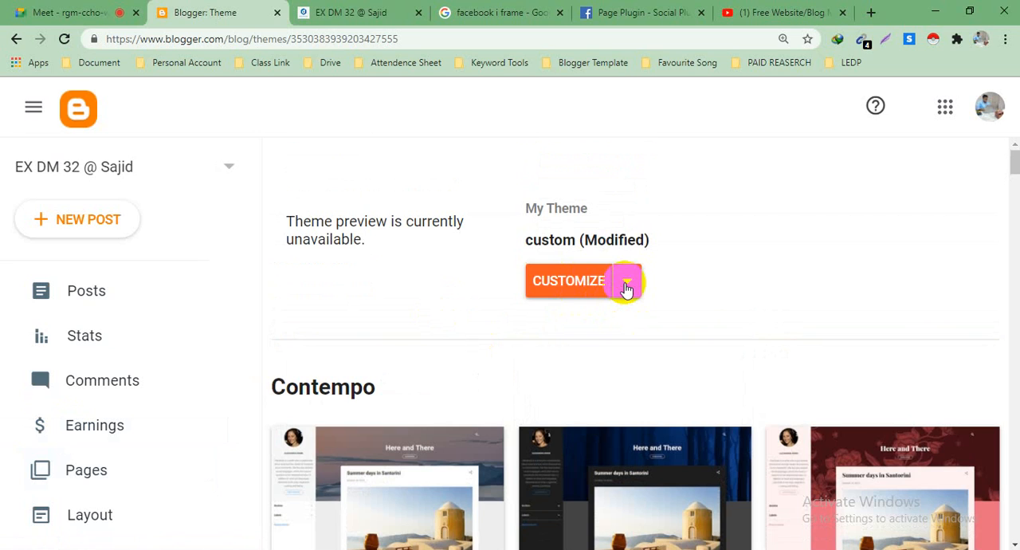
pyautogui.click(627, 285)
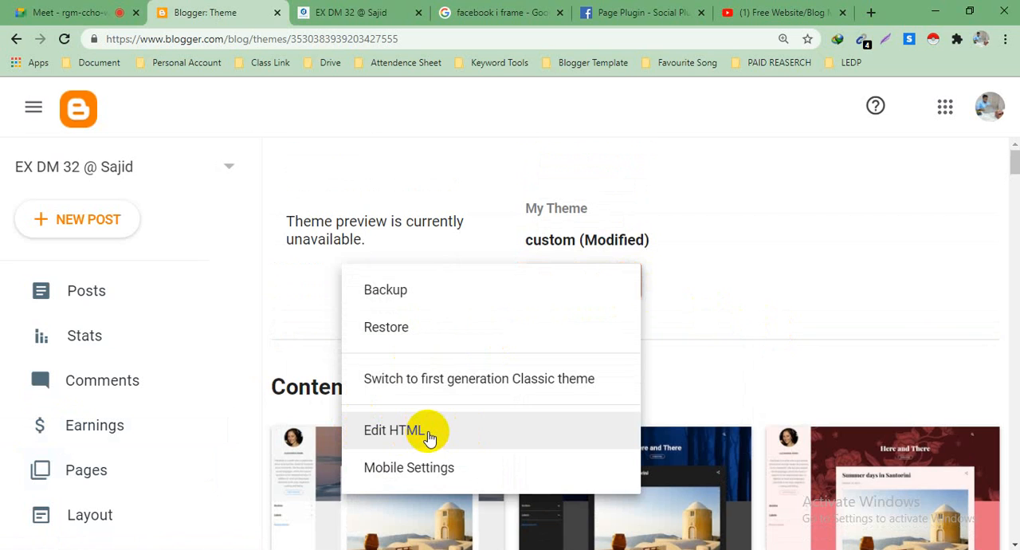
pyautogui.click(749, 263)
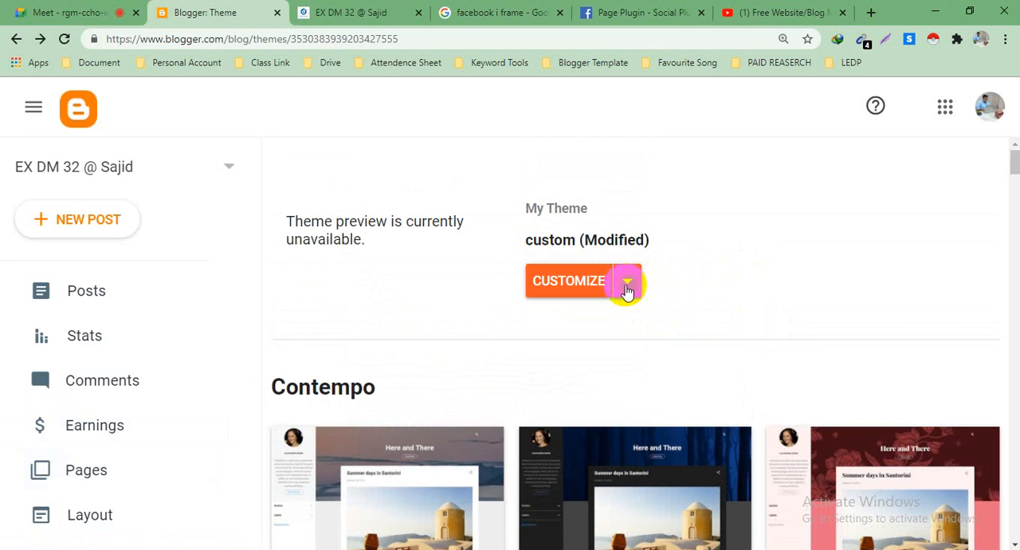
pyautogui.click(627, 285)
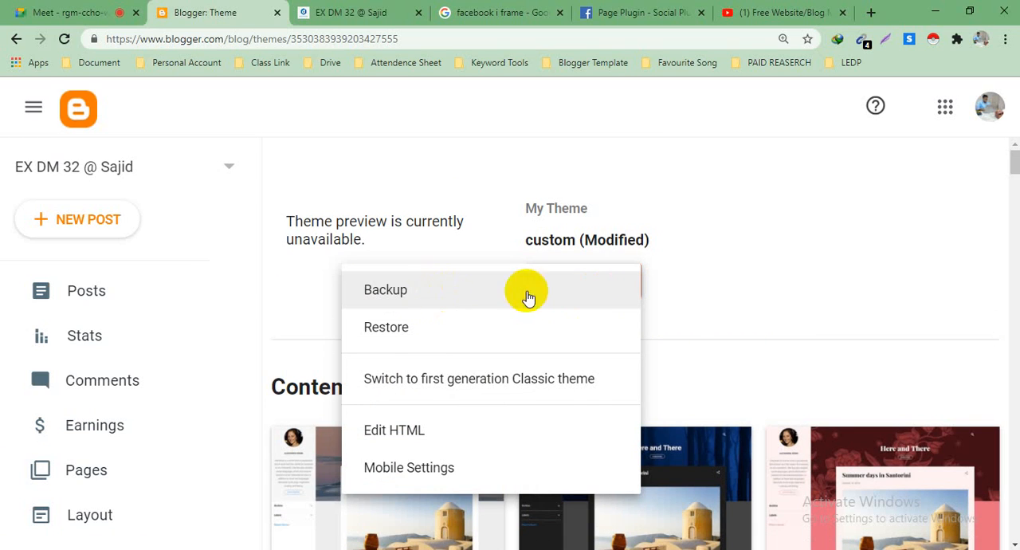
pyautogui.click(678, 307)
pyautogui.click(625, 285)
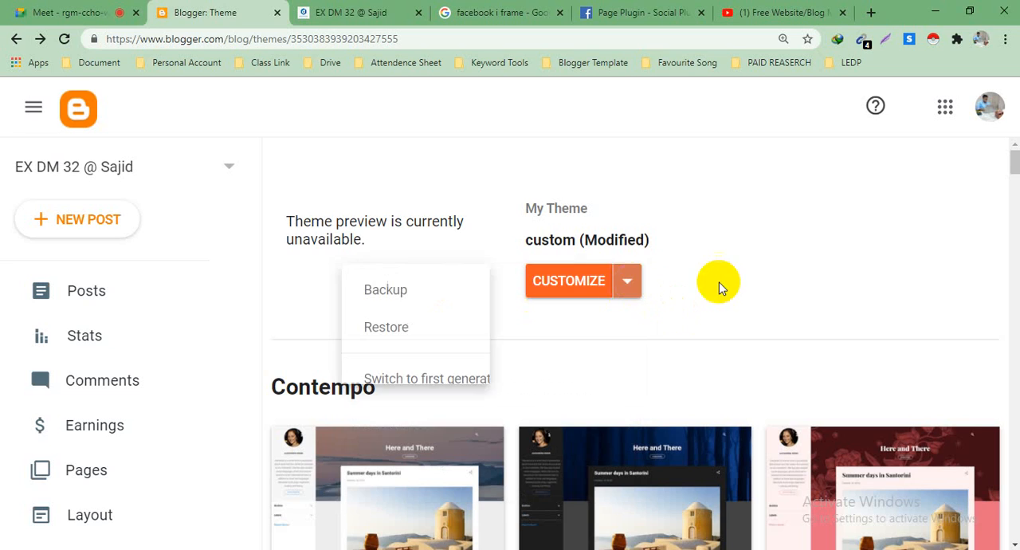
pyautogui.click(641, 284)
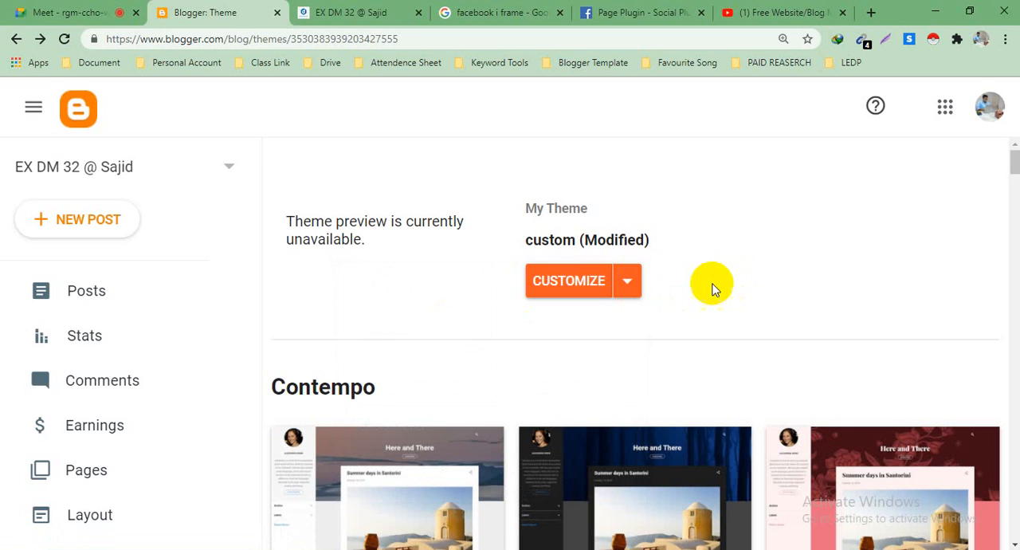
pyautogui.click(627, 288)
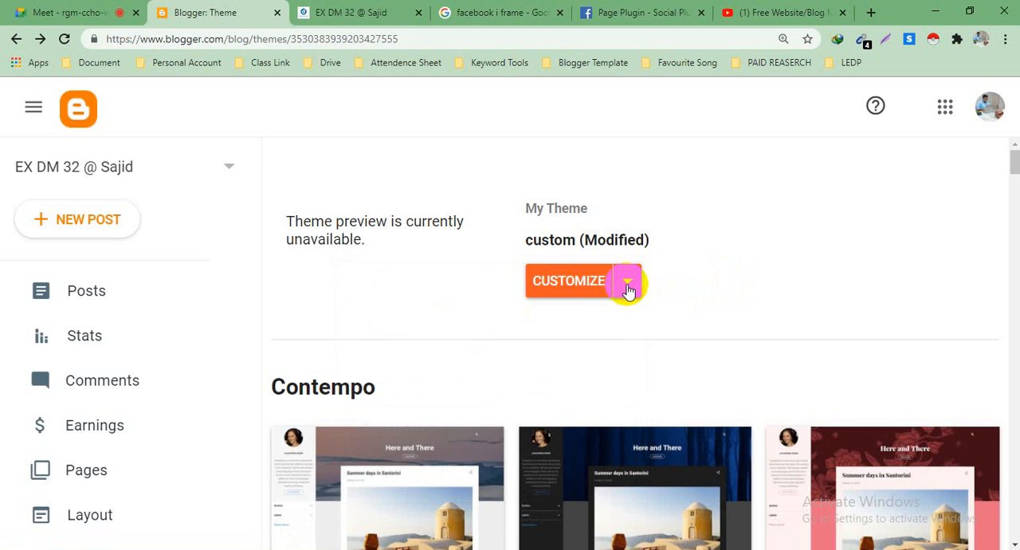
pyautogui.click(388, 293)
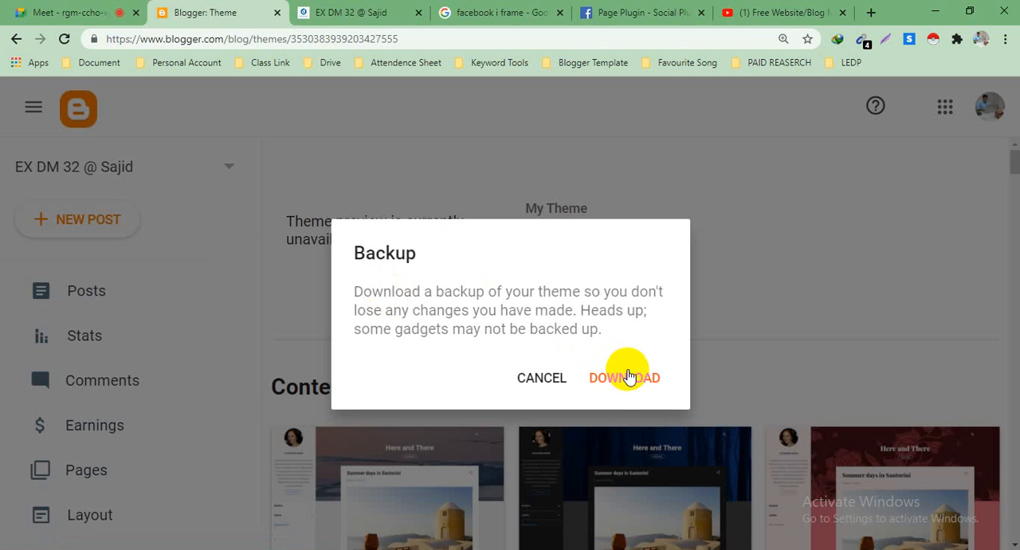
pyautogui.click(526, 380)
pyautogui.scroll(-4, 685, 254)
pyautogui.scroll(4, 686, 253)
# Step: Open the custom theme's HTML for editing and look through the start of the template code
pyautogui.click(622, 291)
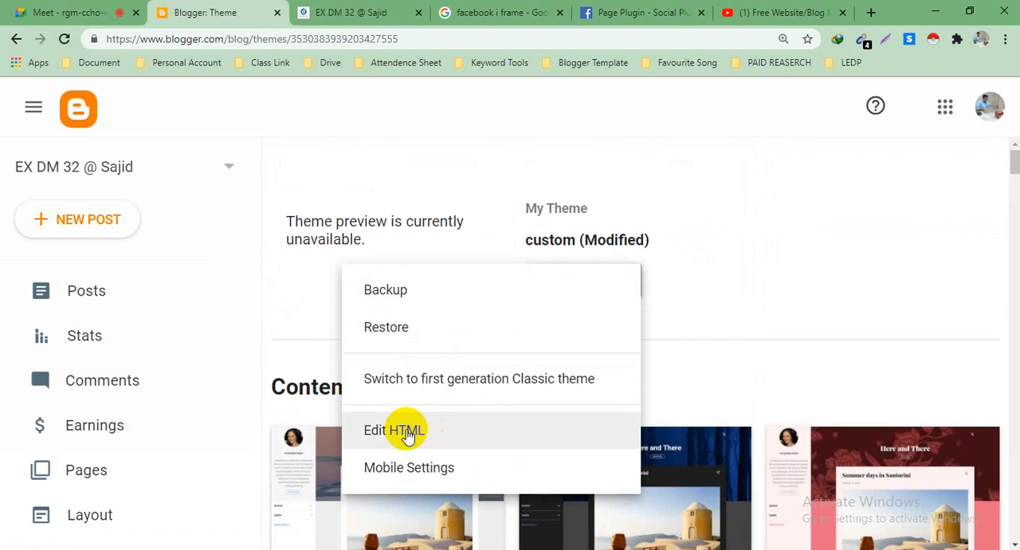
pyautogui.click(399, 430)
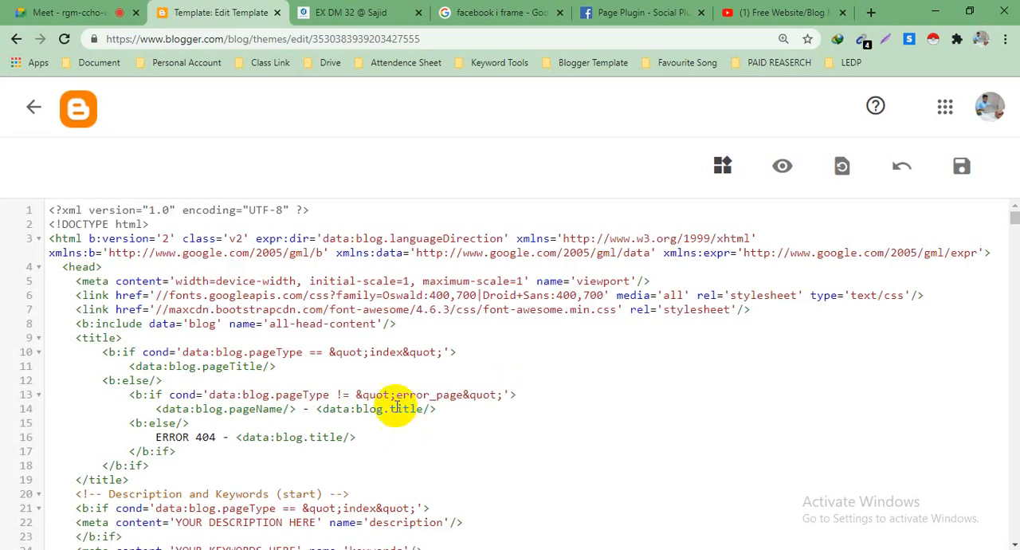
pyautogui.scroll(-8, 326, 267)
pyautogui.scroll(-5, 326, 263)
pyautogui.scroll(15, 326, 263)
pyautogui.scroll(-15, 326, 263)
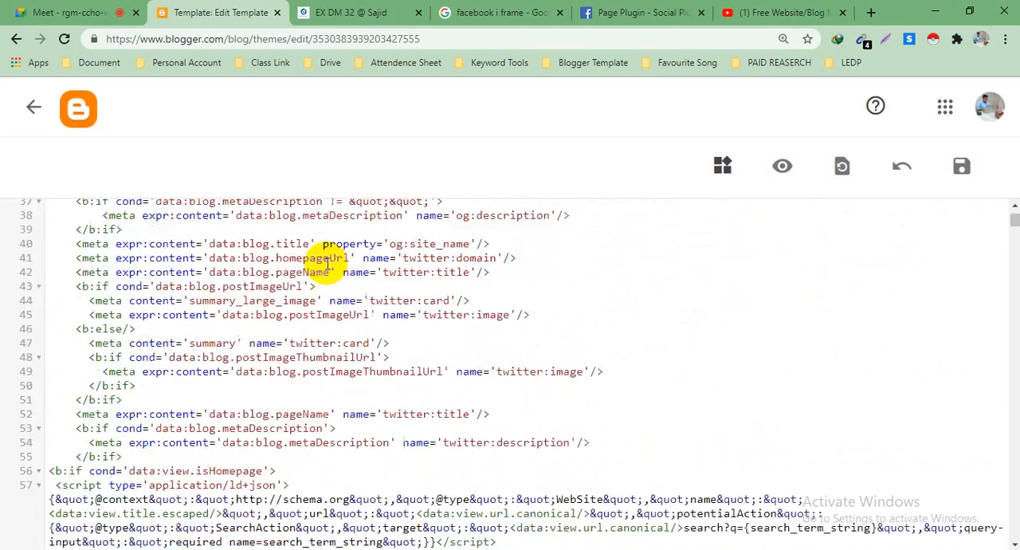
pyautogui.scroll(15, 326, 263)
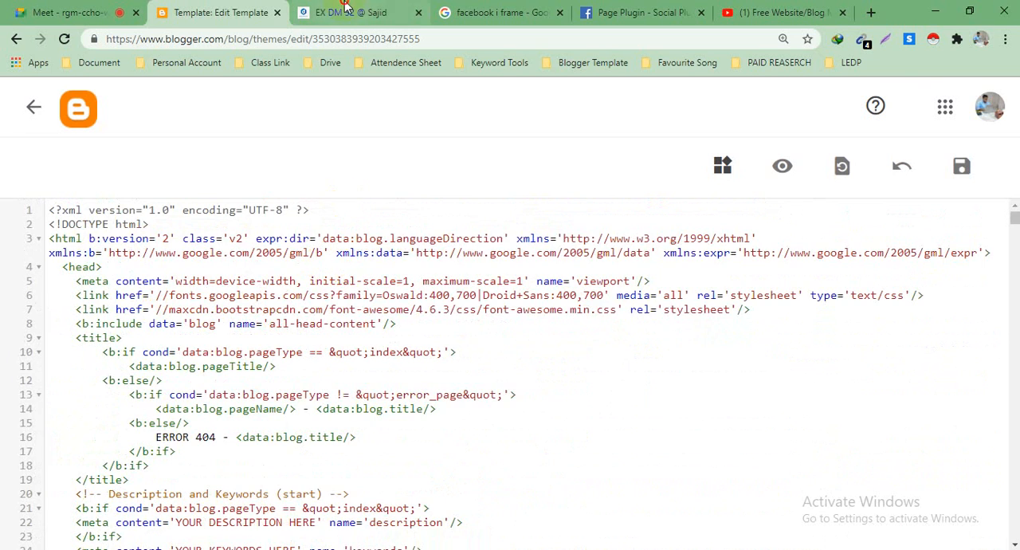
# Step: Copy the words "Created By" from the blog page's footer credit and return to the template code
pyautogui.hotkey('ctrl', 'Tab')
pyautogui.scroll(-3, 323, 263)
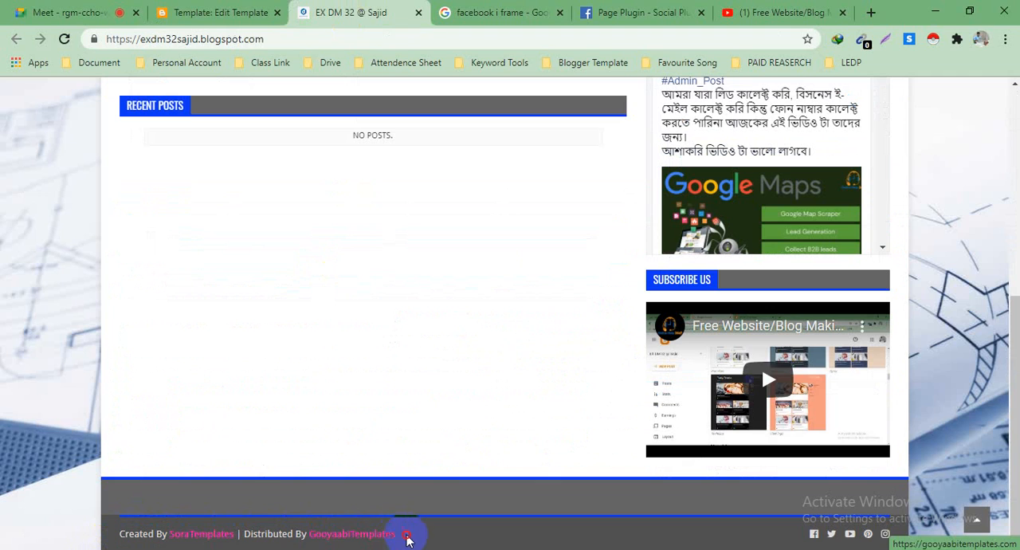
pyautogui.click(136, 533)
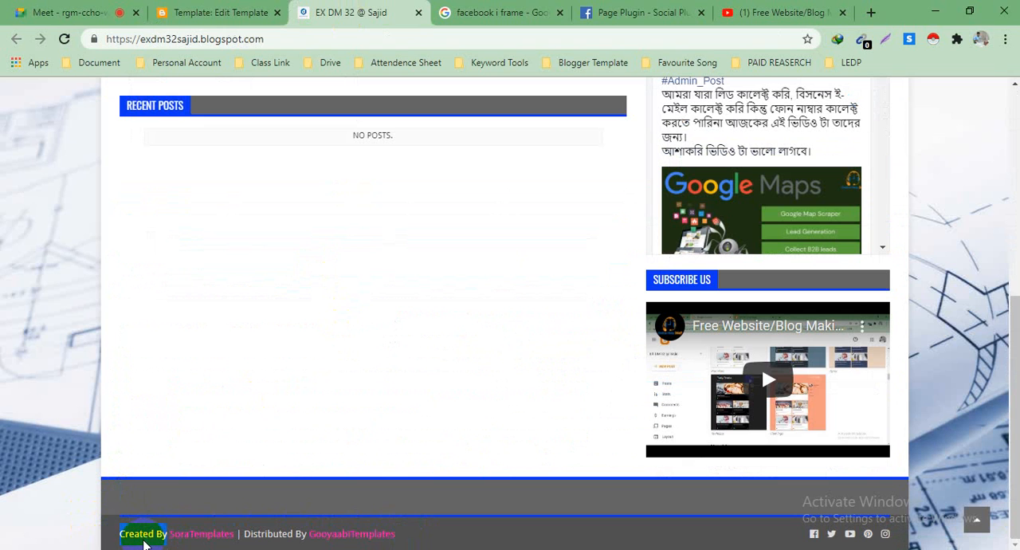
pyautogui.rightClick(143, 544)
pyautogui.click(188, 424)
pyautogui.click(213, 12)
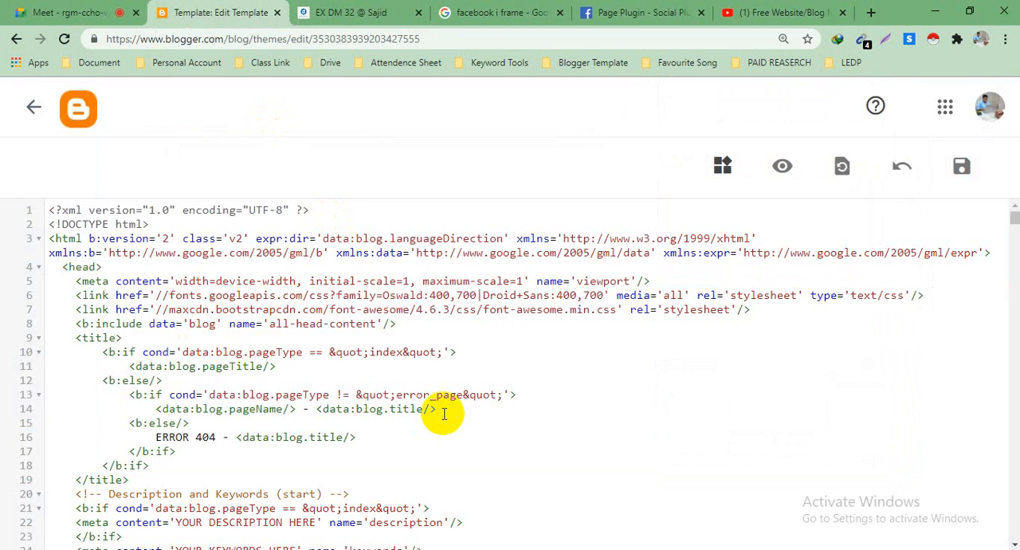
# Step: Search the template code for "Created By" and go to the copyright div in the footer section
pyautogui.scroll(-3, 555, 401)
pyautogui.scroll(3, 559, 401)
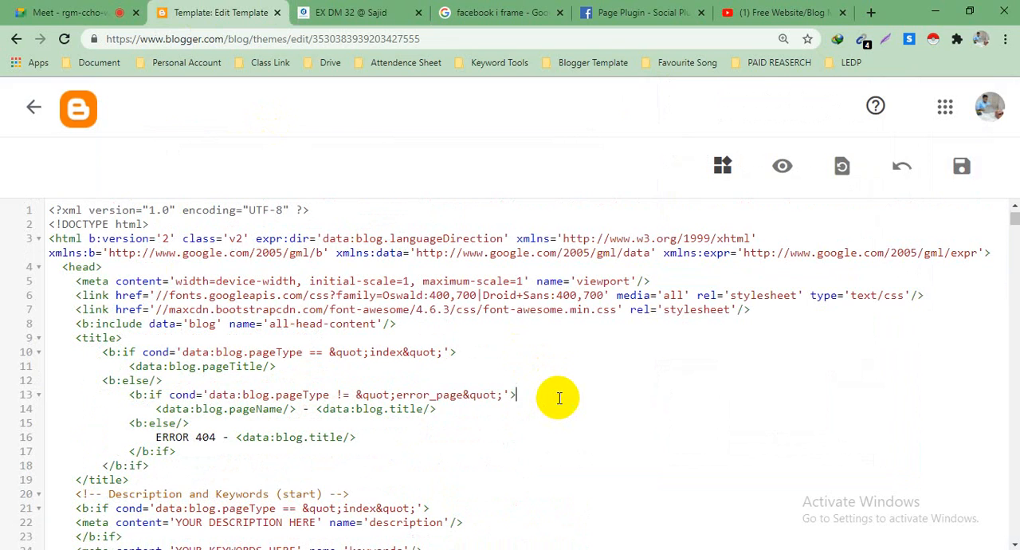
pyautogui.hotkey('ctrl', 'f')
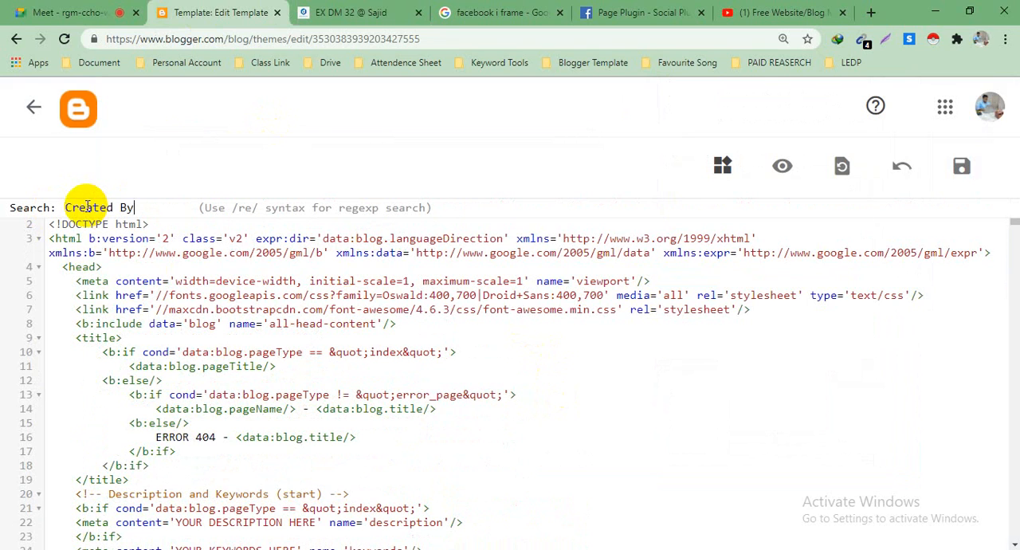
pyautogui.write('Created By')
pyautogui.press('Return')
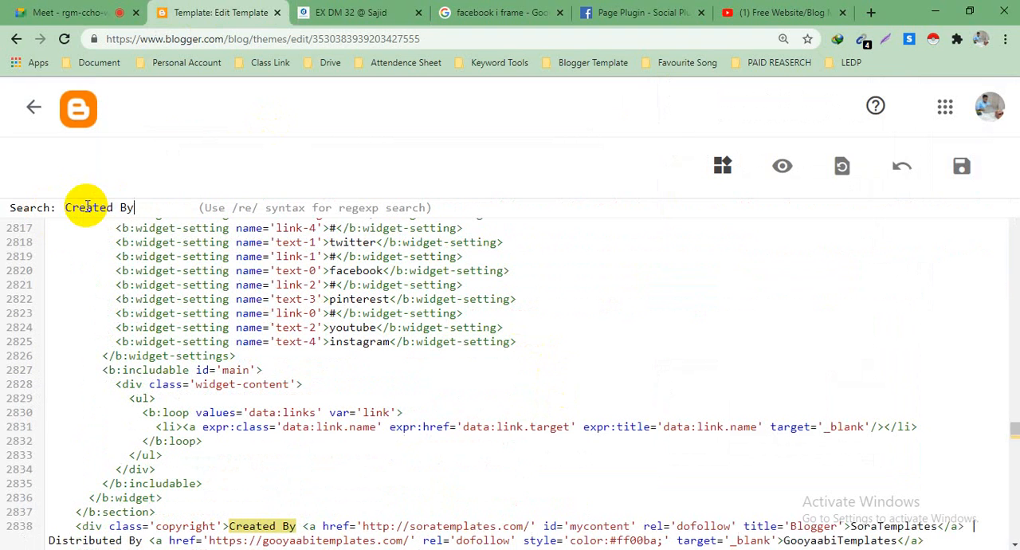
pyautogui.scroll(-3, 114, 263)
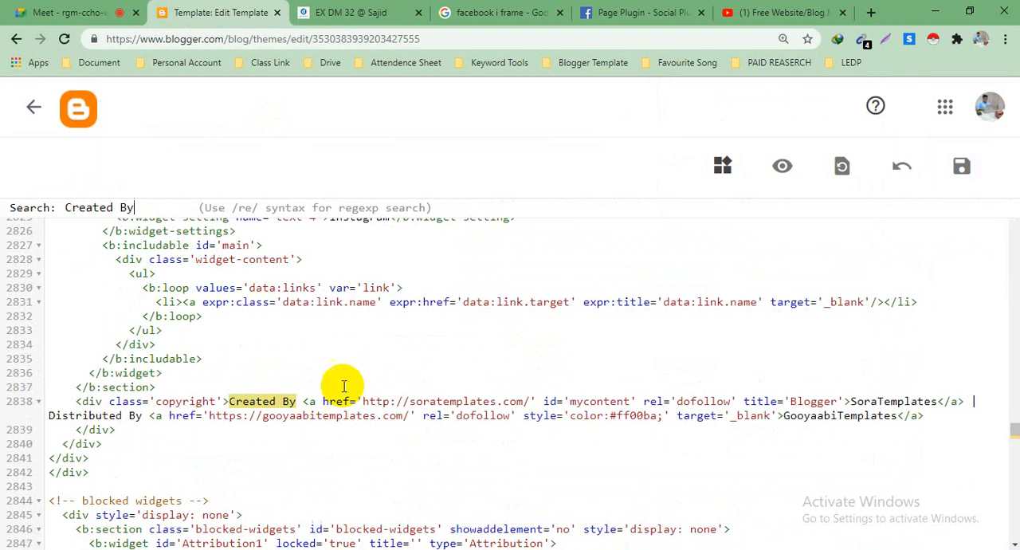
pyautogui.click(169, 385)
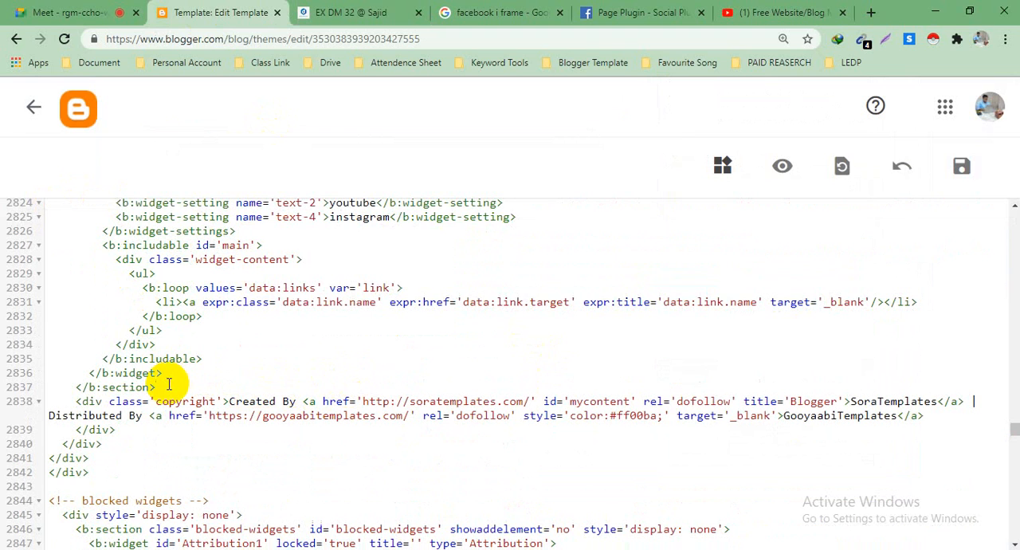
# Step: Set the copyright div apart by adding two blank lines above it and two below its closing tag
pyautogui.moveTo(75, 401); pyautogui.dragTo(995, 420)
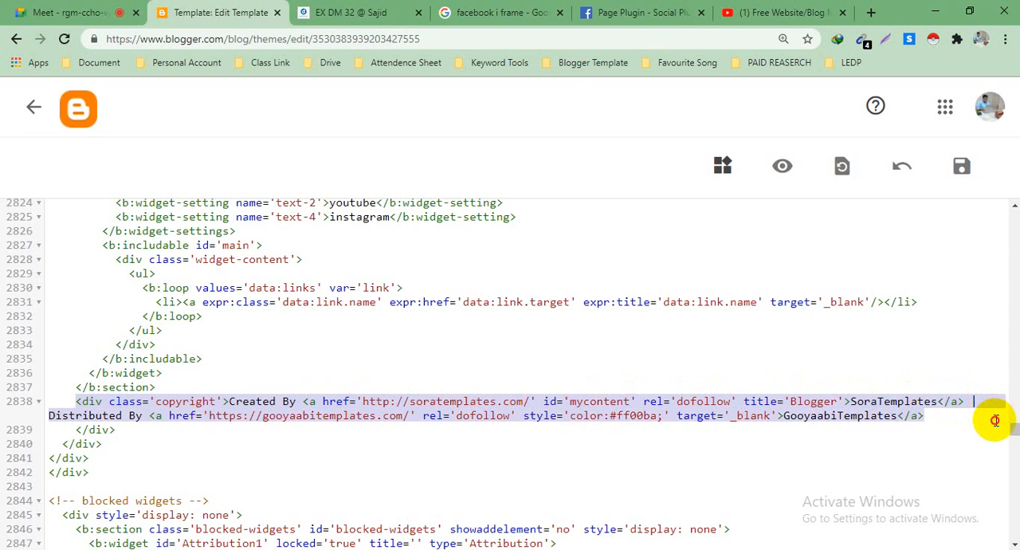
pyautogui.click(968, 421)
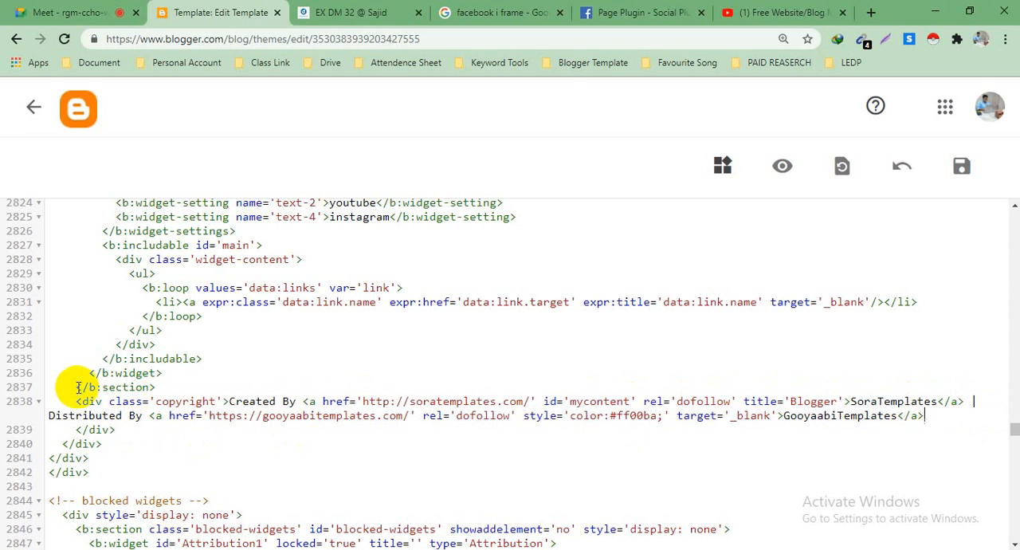
pyautogui.click(168, 389)
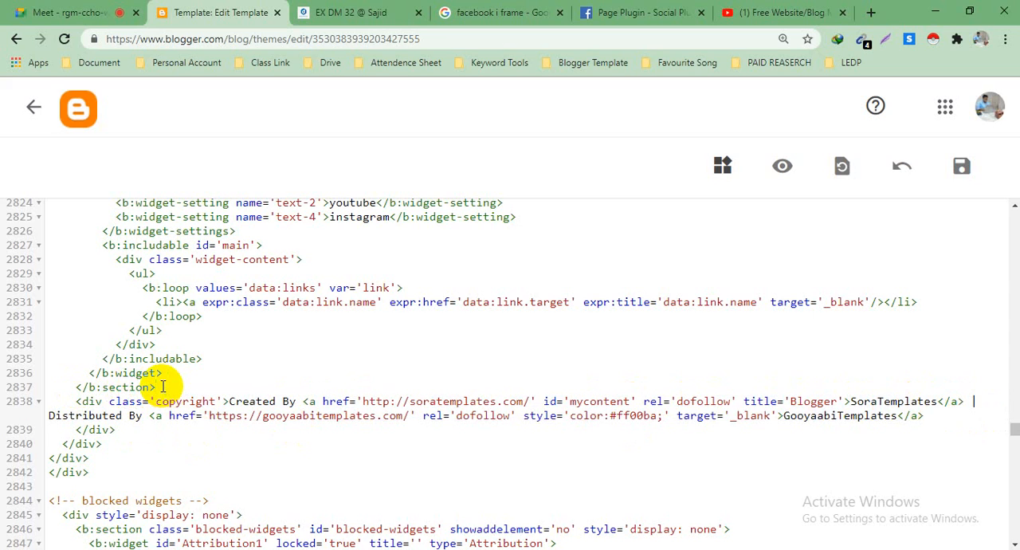
pyautogui.press('Return')
pyautogui.press('Return')
pyautogui.moveTo(70, 429); pyautogui.dragTo(100, 428)
pyautogui.click(74, 388)
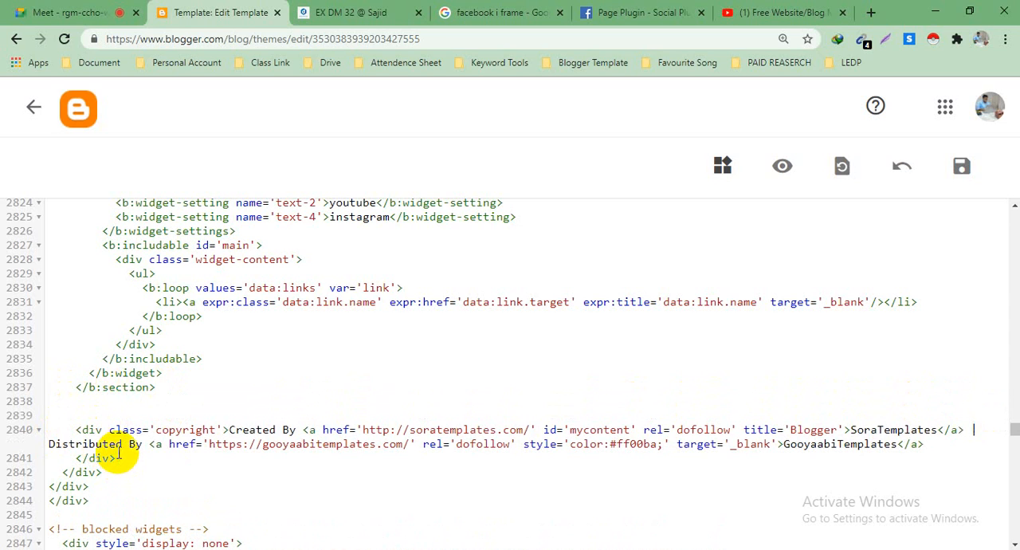
pyautogui.press('Return')
pyautogui.press('Return')
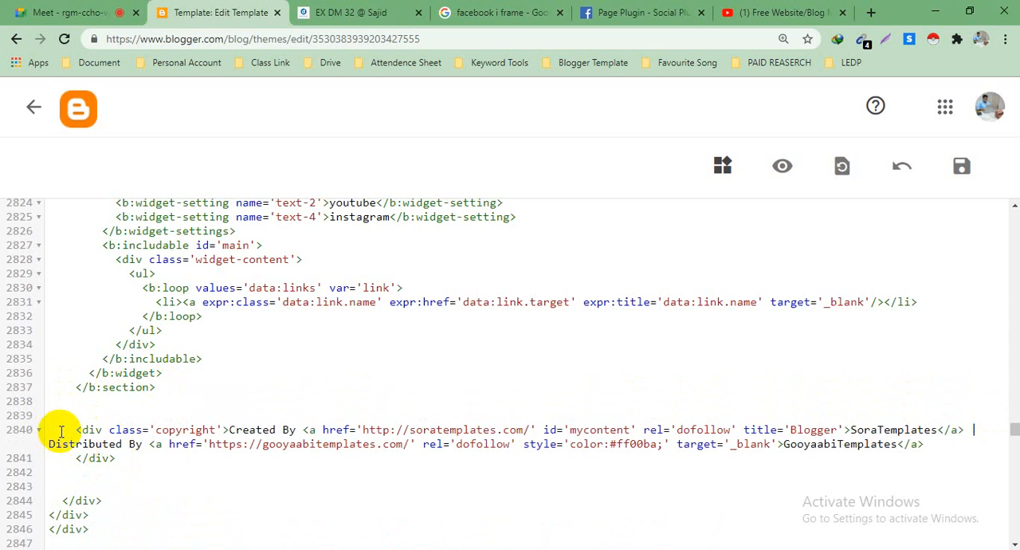
# Step: Widen the gap around the copyright div with two more blank lines above and three more below
pyautogui.tripleClick(62, 431)
pyautogui.moveTo(102, 430); pyautogui.dragTo(123, 456)
pyautogui.click(123, 458)
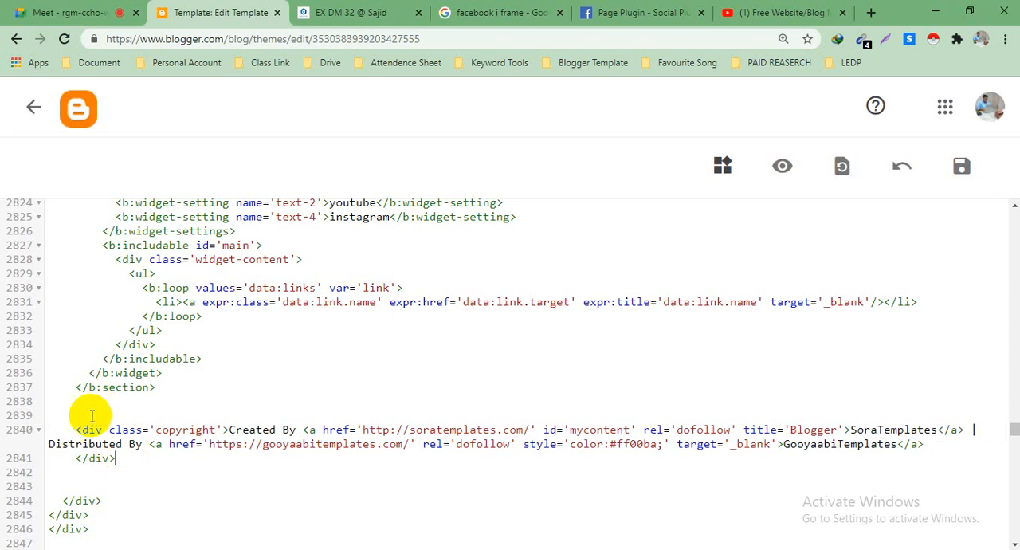
pyautogui.press('Return')
pyautogui.press('Return')
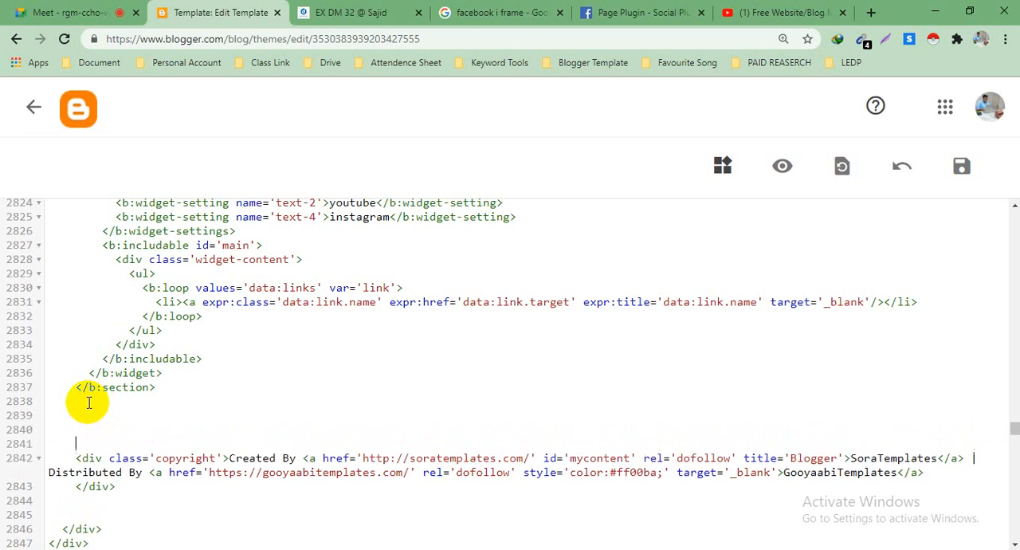
pyautogui.scroll(-3, 89, 402)
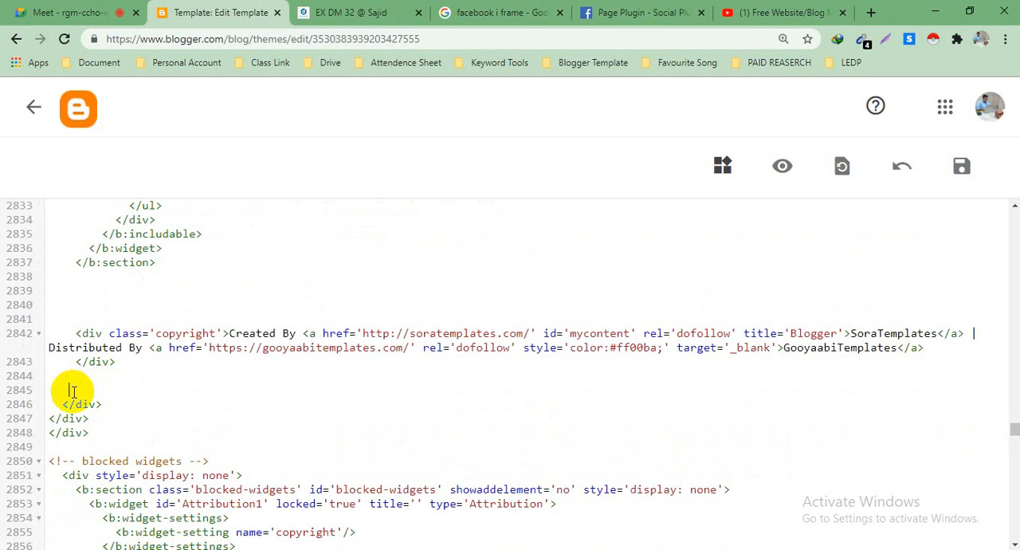
pyautogui.press('Return')
pyautogui.press('Return')
pyautogui.press('Return')
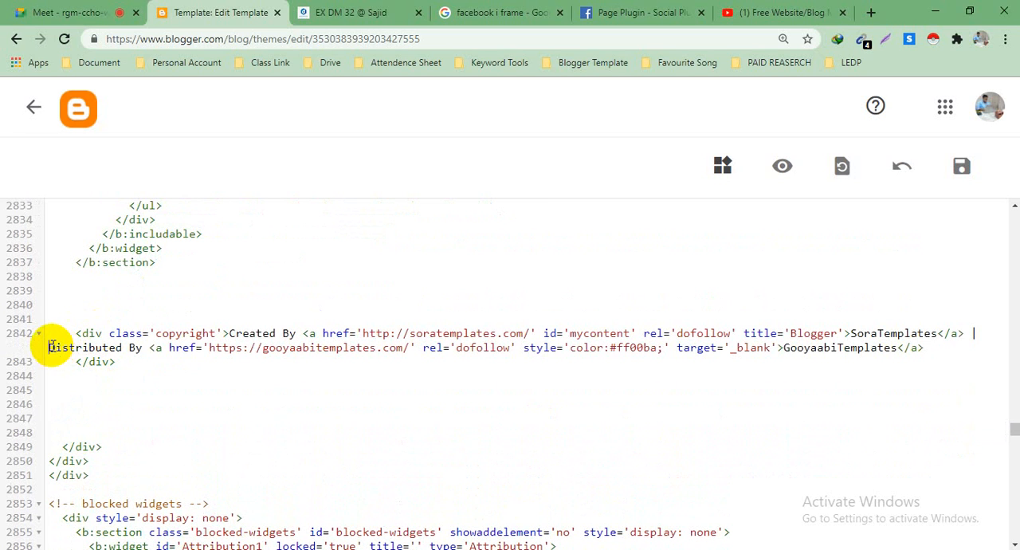
pyautogui.scroll(-1, 258, 395)
pyautogui.scroll(3, 259, 394)
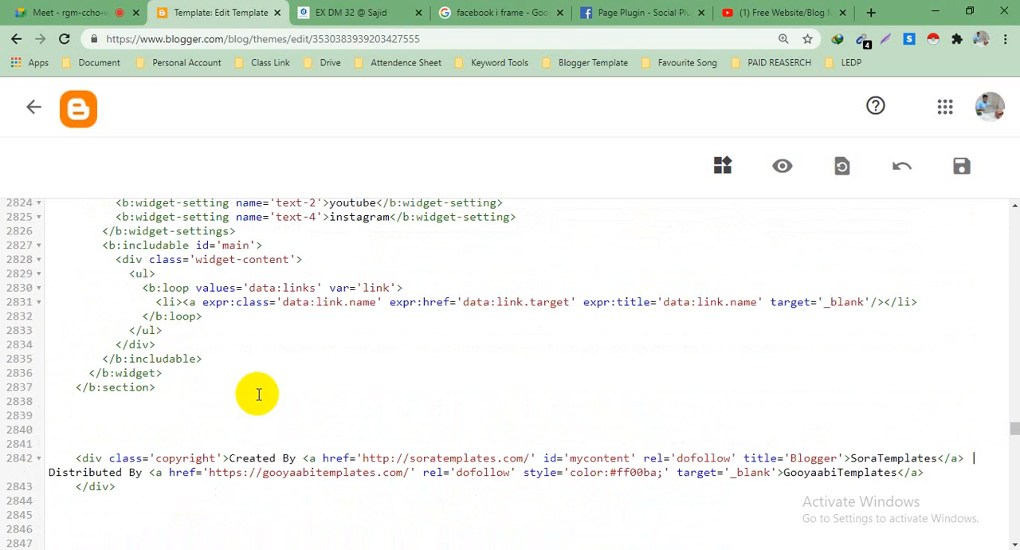
pyautogui.scroll(-3, 258, 395)
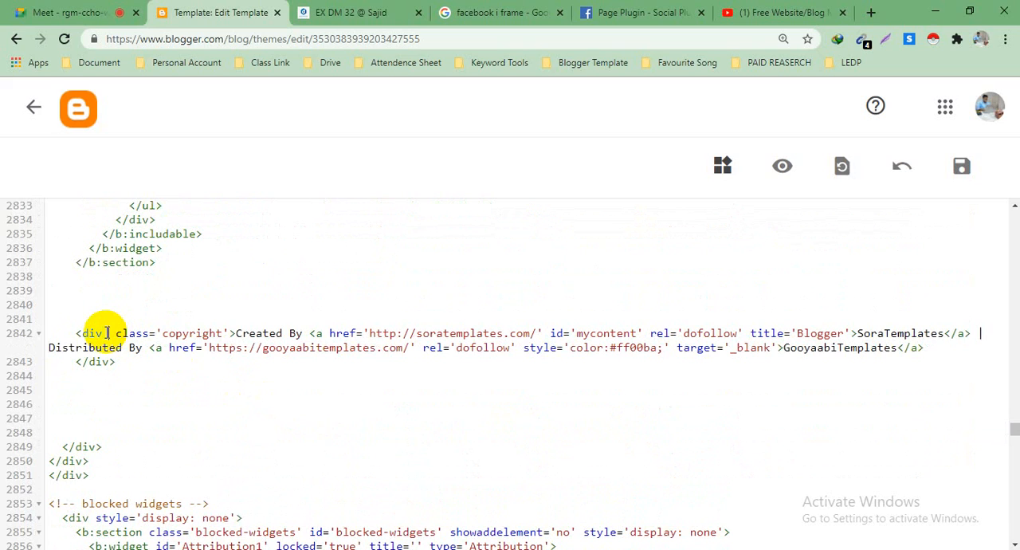
# Step: Open the desktop text file New Text Document (3).txt in Notepad and copy its style='opacity:0' attribute
pyautogui.click(938, 8)
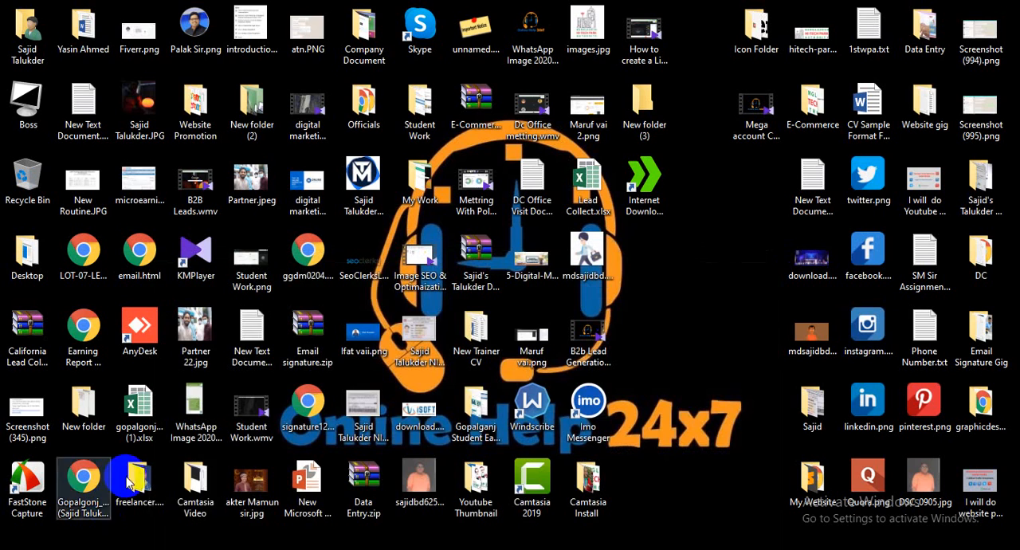
pyautogui.doubleClick(809, 197)
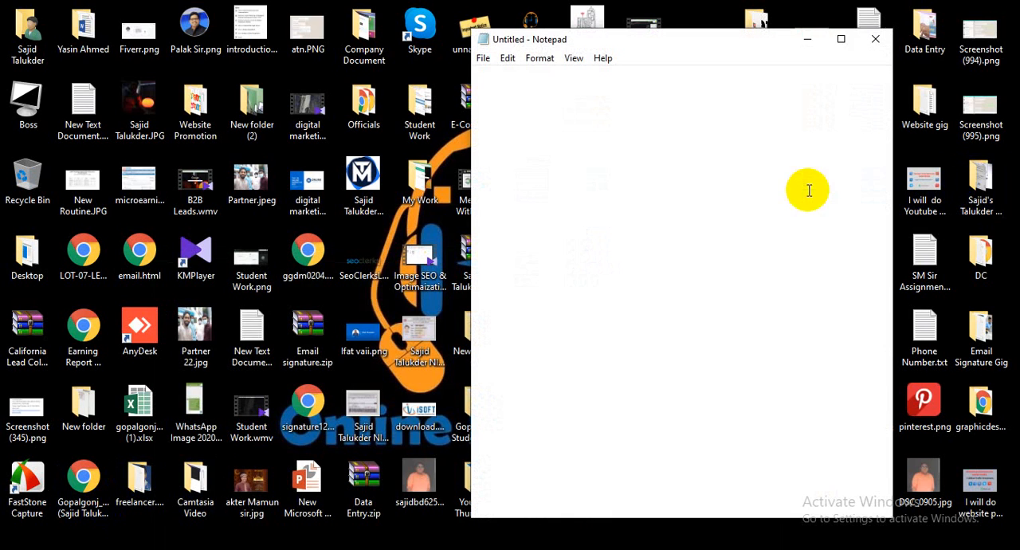
pyautogui.click(843, 37)
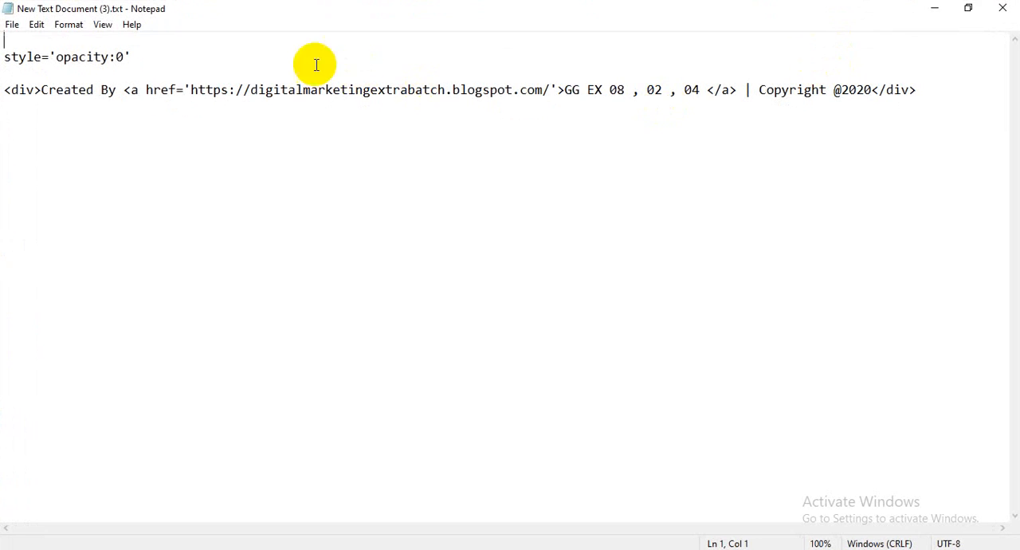
pyautogui.moveTo(132, 55); pyautogui.dragTo(4, 56)
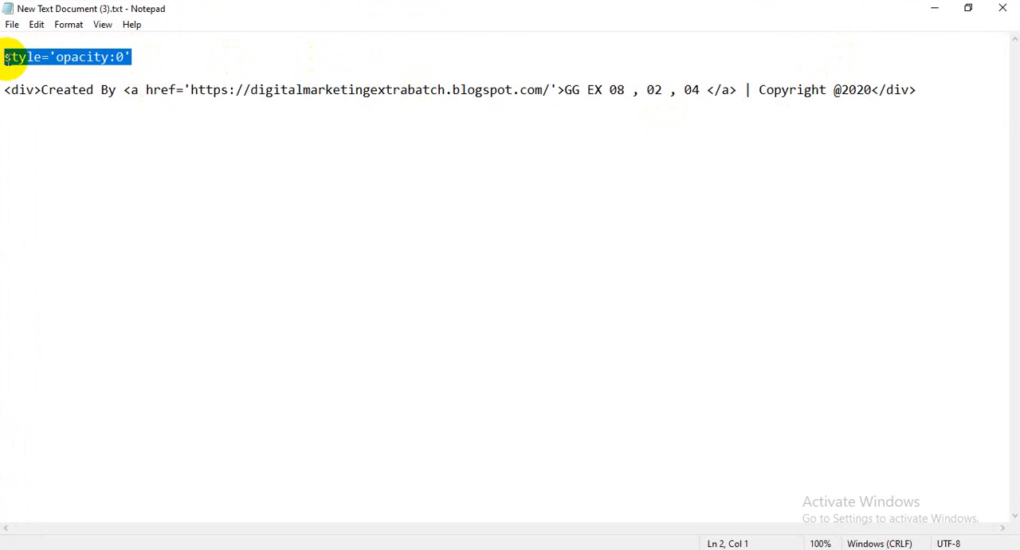
pyautogui.rightClick(9, 64)
pyautogui.click(46, 107)
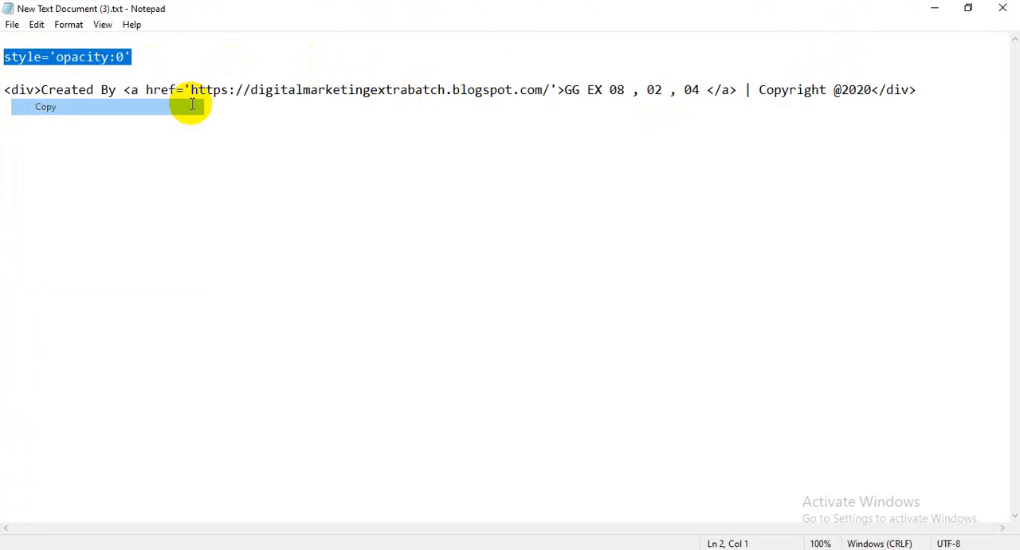
pyautogui.click(927, 7)
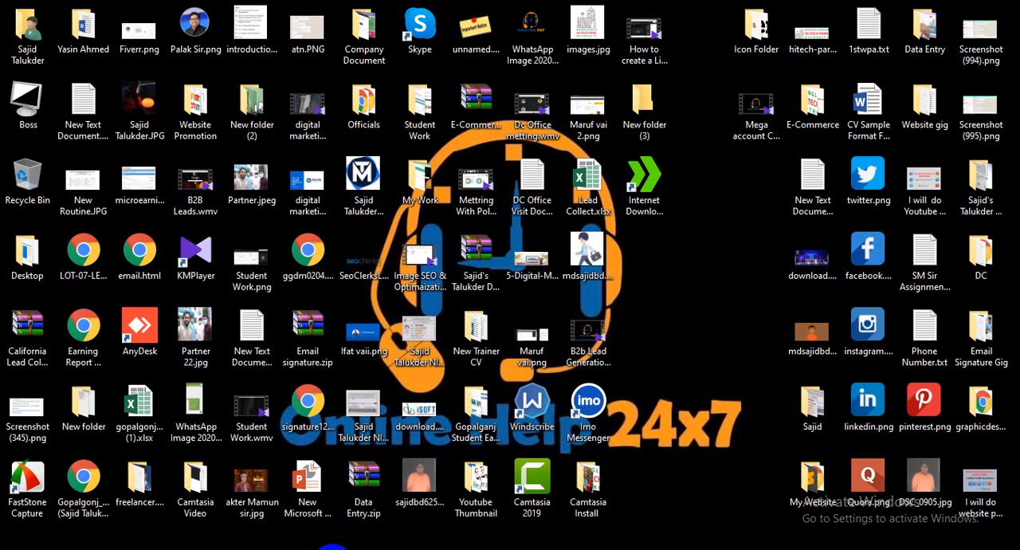
# Step: Back in the Blogger template editor, insert style='opacity:0' before class='copyright' in the credit div and save the theme
pyautogui.moveTo(343, 547)
pyautogui.click(292, 505)
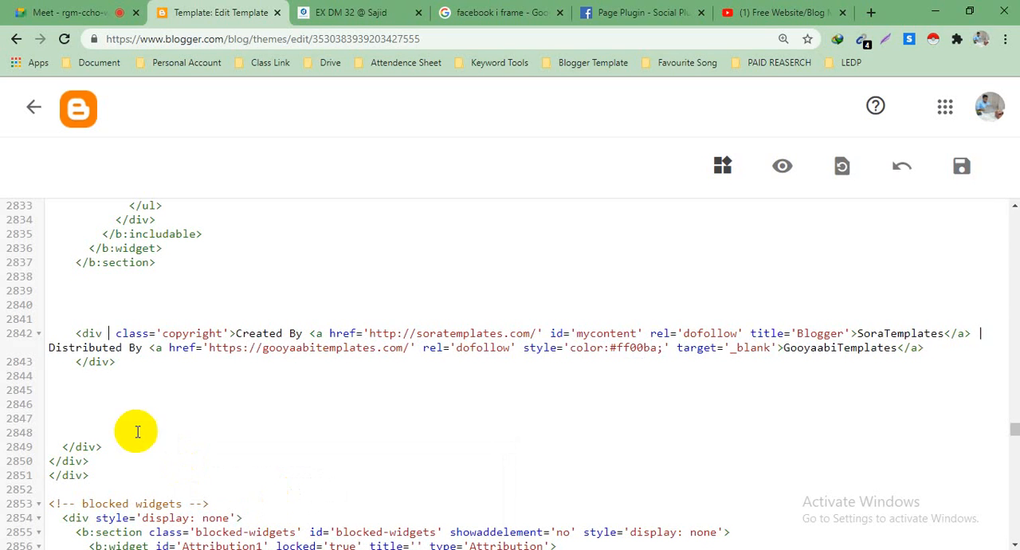
pyautogui.click(110, 334)
pyautogui.press('BackSpace')
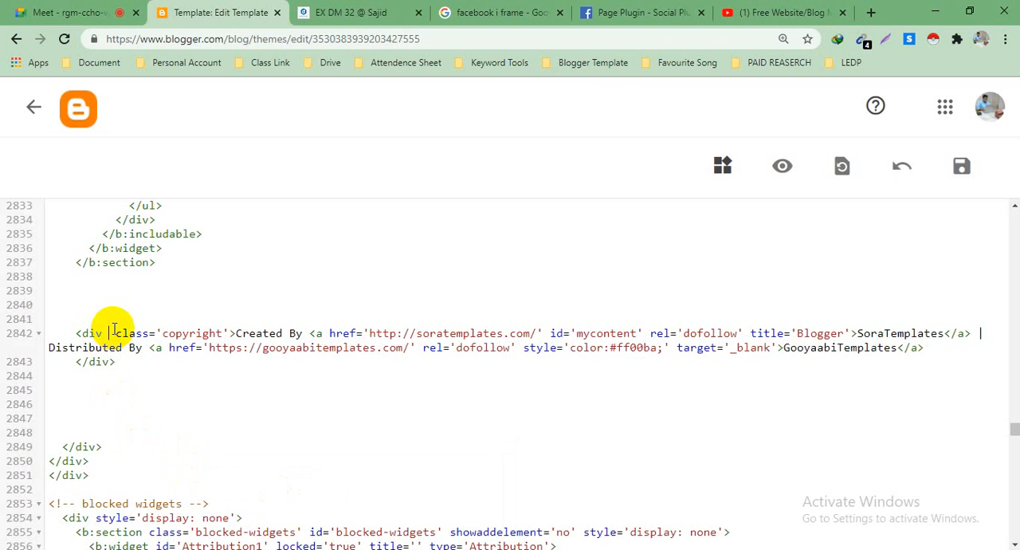
pyautogui.hotkey('ctrl', 'v')
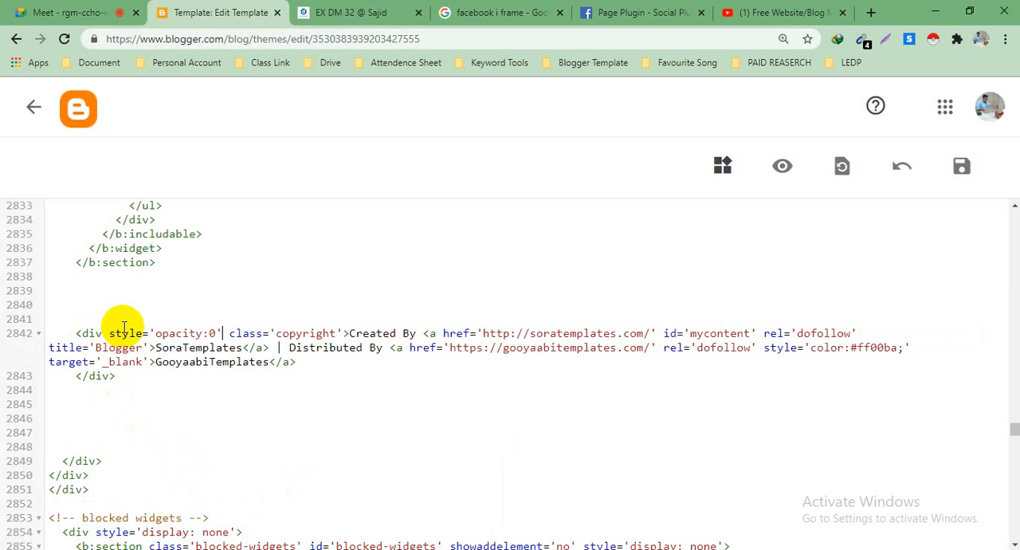
pyautogui.click(963, 167)
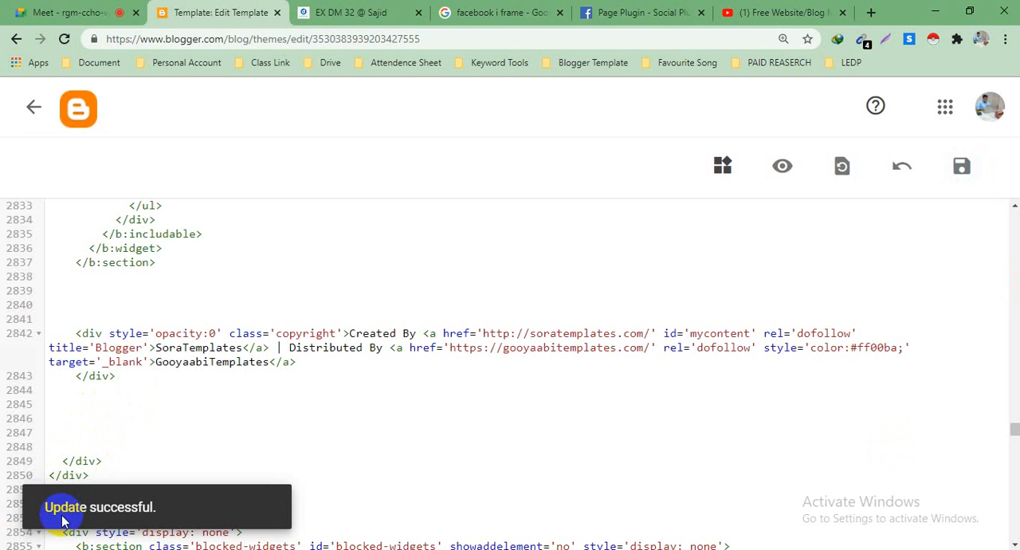
pyautogui.click(66, 517)
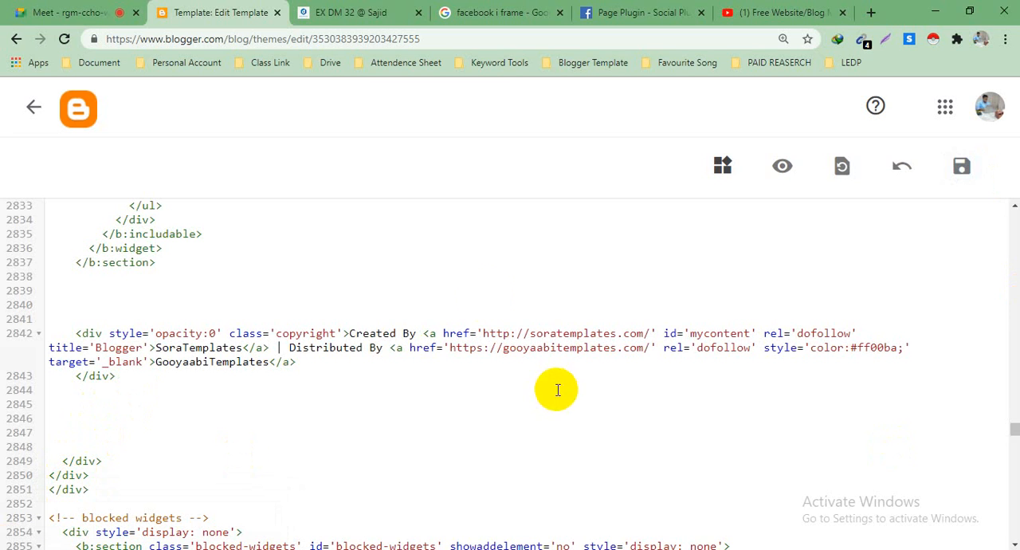
# Step: Reload the live blog and check whether the template credit line still shows in its footer
pyautogui.click(326, 6)
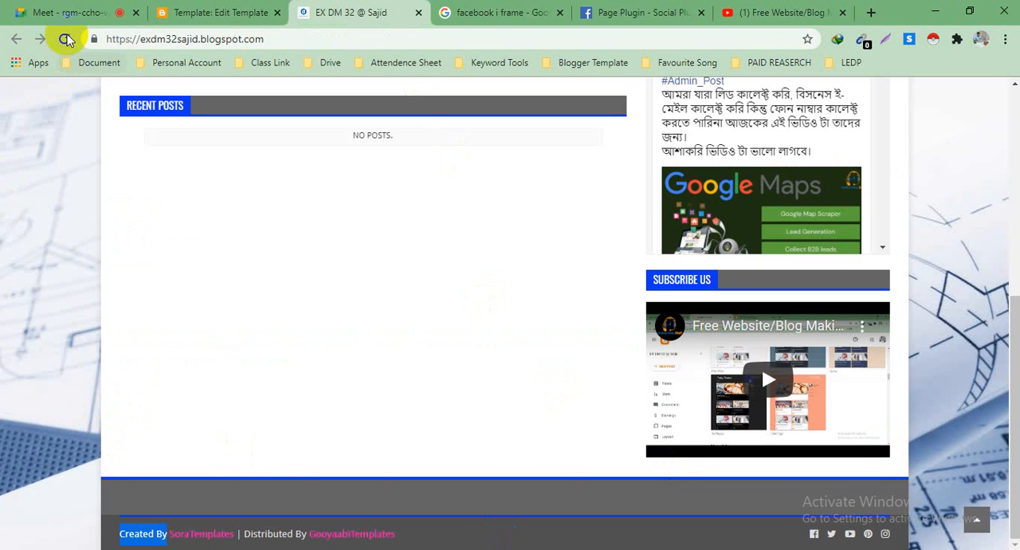
pyautogui.click(64, 39)
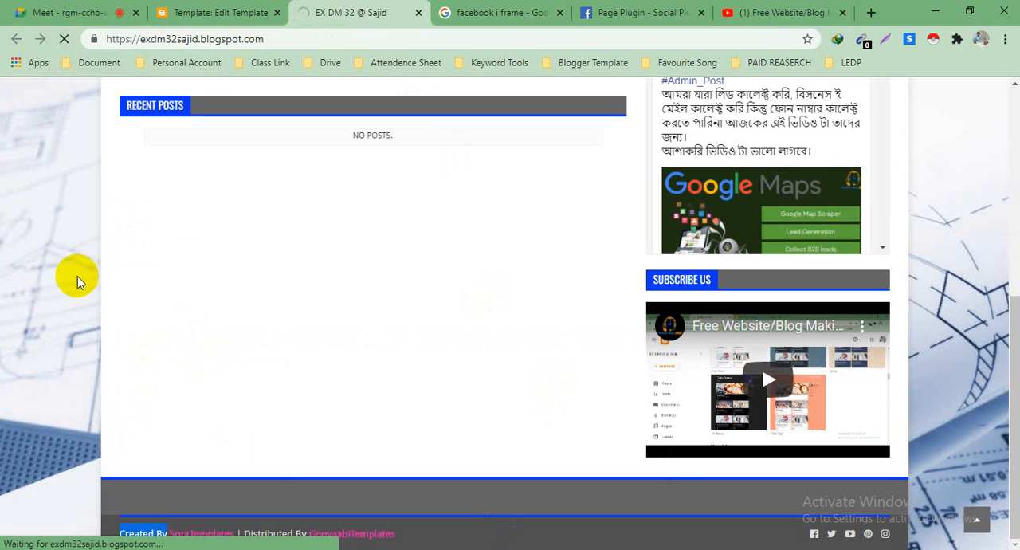
pyautogui.scroll(-2, 190, 314)
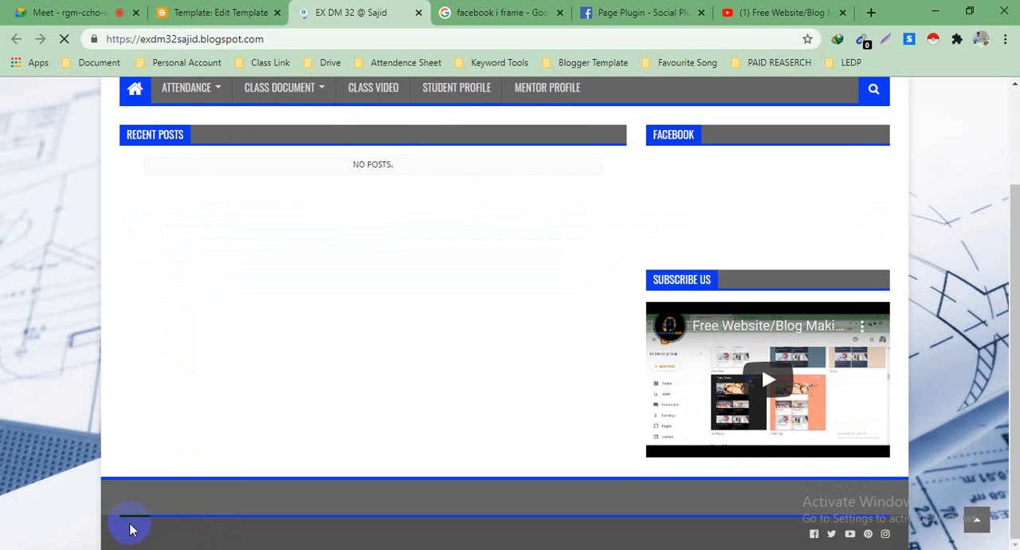
pyautogui.scroll(-4, 180, 448)
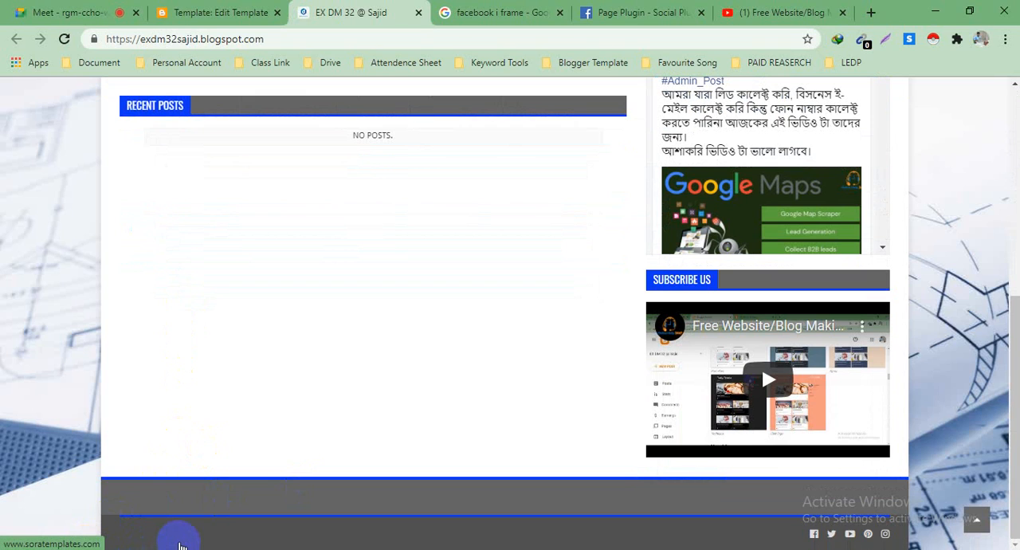
# Step: Open the hidden SoraTemplates link in the blog's footer in a separate page, close that page and recheck the footer
pyautogui.rightClick(182, 545)
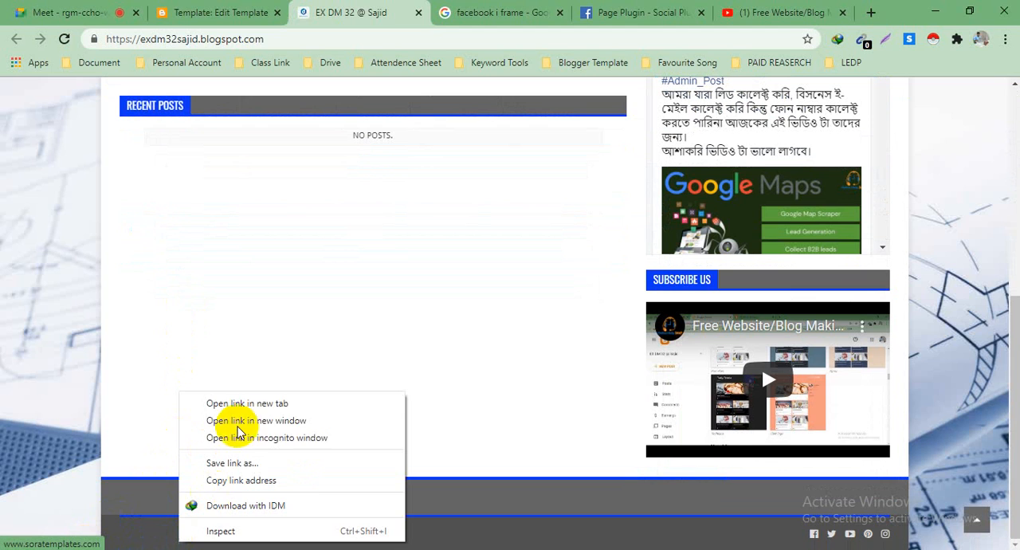
pyautogui.click(256, 404)
pyautogui.click(431, 11)
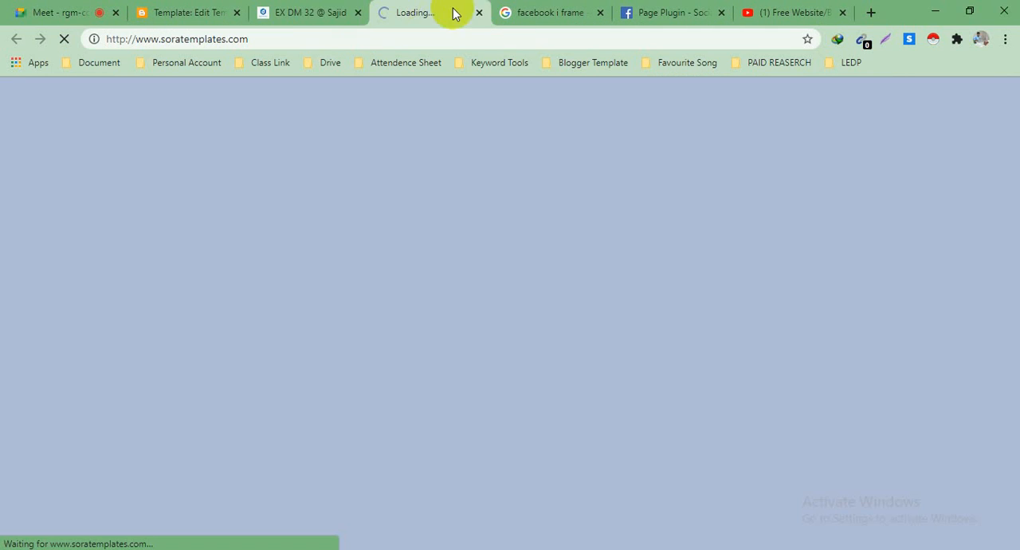
pyautogui.click(479, 14)
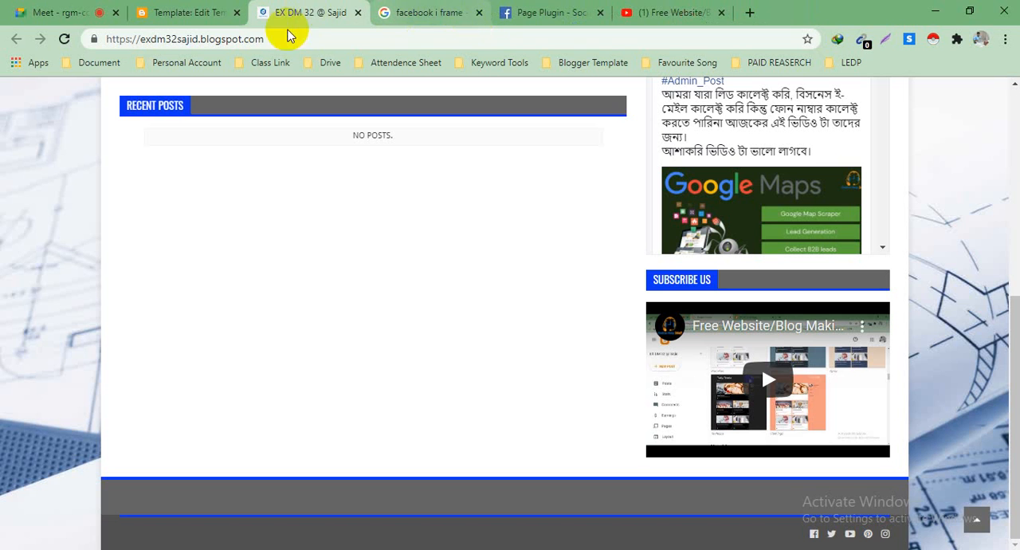
pyautogui.scroll(5, 336, 327)
pyautogui.scroll(-5, 337, 316)
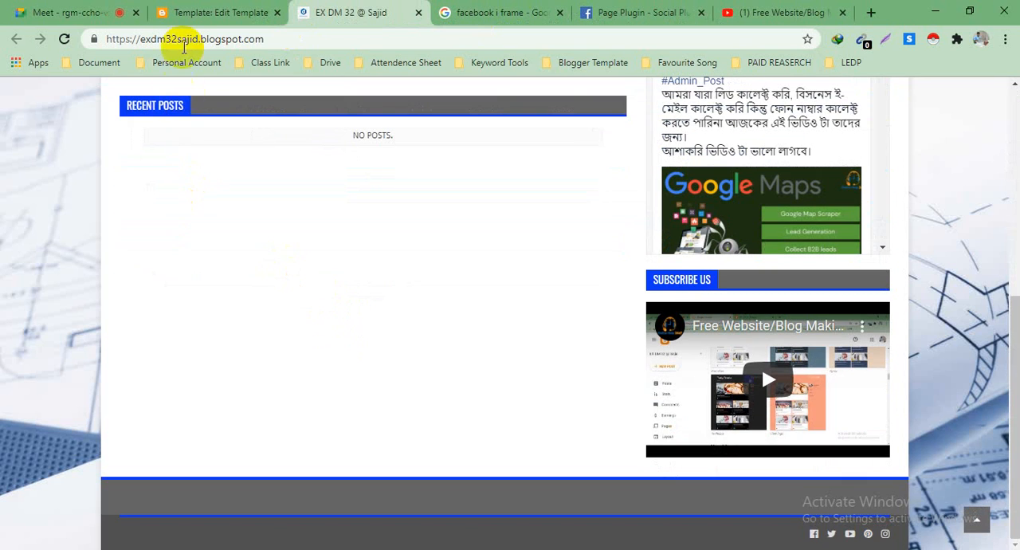
pyautogui.click(214, 12)
pyautogui.scroll(-1, 167, 361)
pyautogui.scroll(-1, 208, 357)
pyautogui.scroll(2, 229, 371)
pyautogui.scroll(-2, 144, 333)
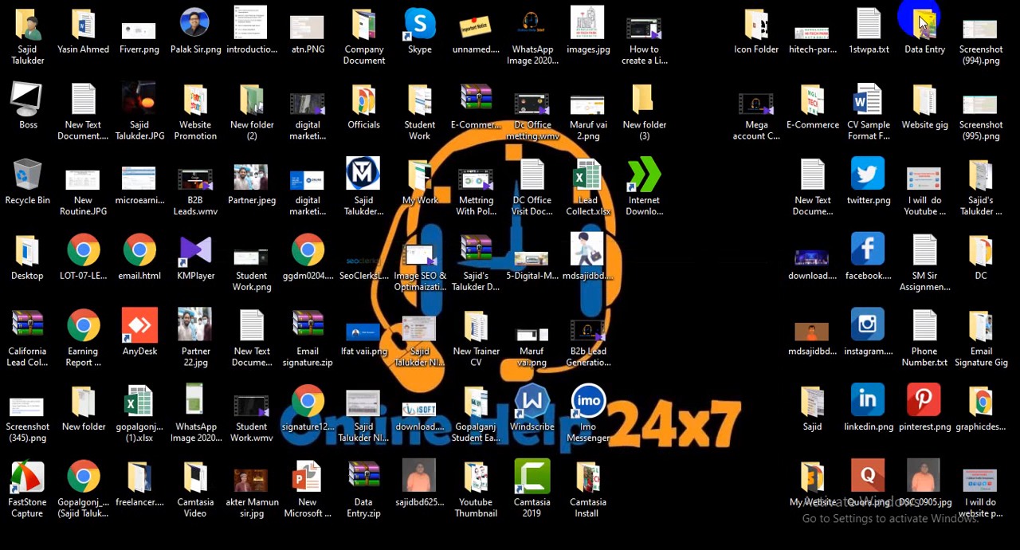
pyautogui.click(935, 11)
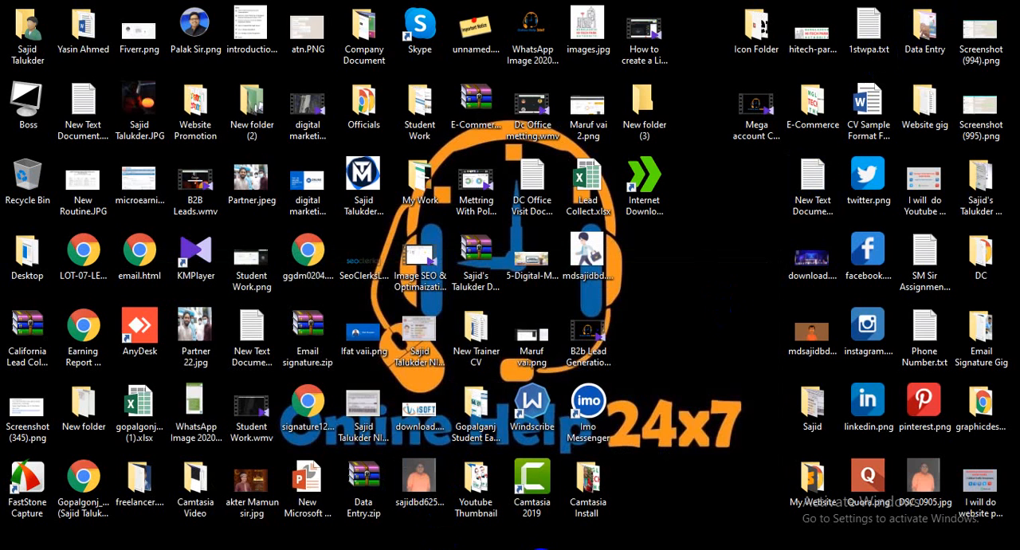
pyautogui.moveTo(569, 528)
pyautogui.click(603, 505)
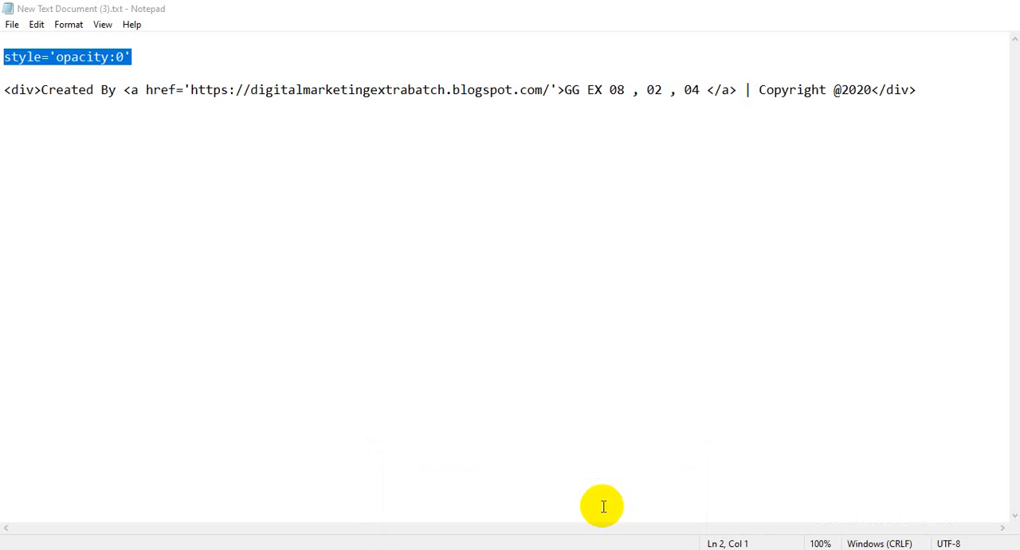
pyautogui.click(403, 305)
pyautogui.moveTo(6, 90); pyautogui.dragTo(909, 92)
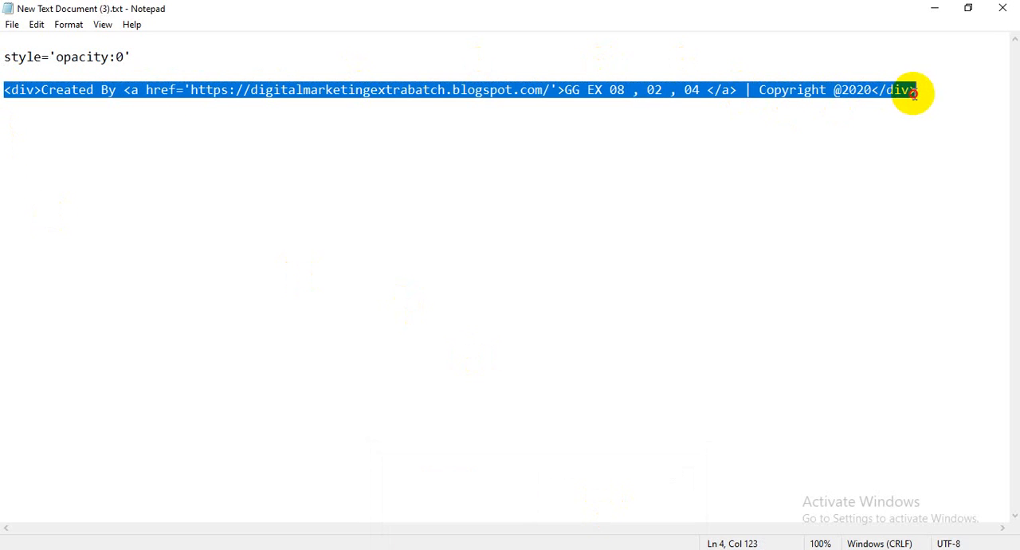
pyautogui.click(739, 298)
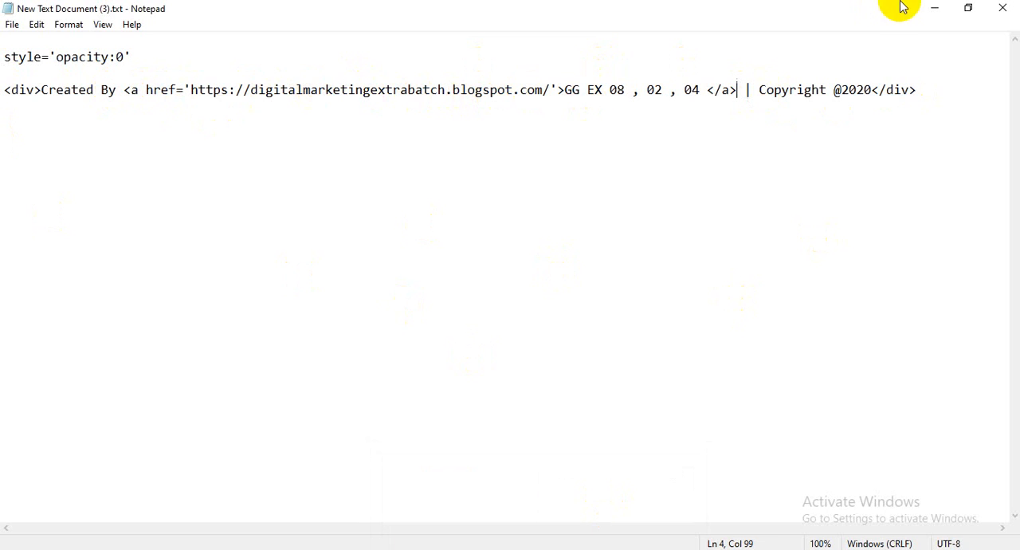
pyautogui.moveTo(928, 91); pyautogui.dragTo(2, 86)
pyautogui.hotkey('ctrl', 'c')
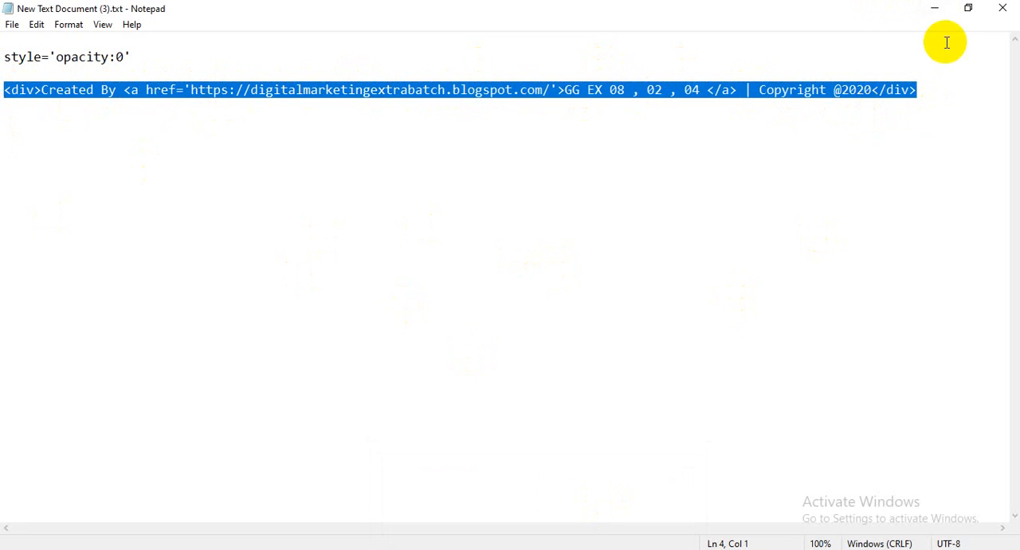
# Step: Back in the Blogger template editor, paste the copied credit div on empty line 2840 above the hidden copyright div
pyautogui.click(934, 8)
pyautogui.moveTo(348, 548)
pyautogui.click(260, 489)
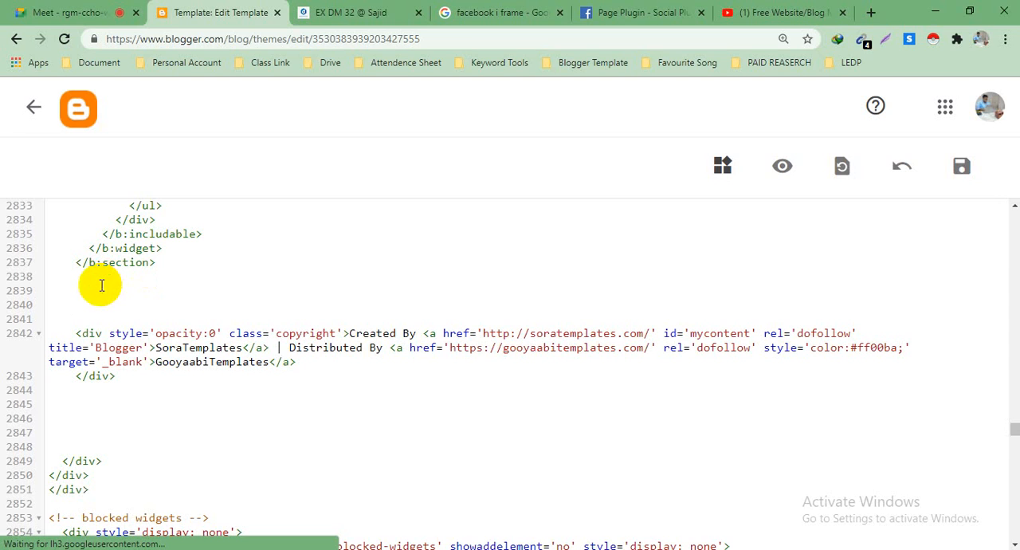
pyautogui.hotkey('ctrl', 'v')
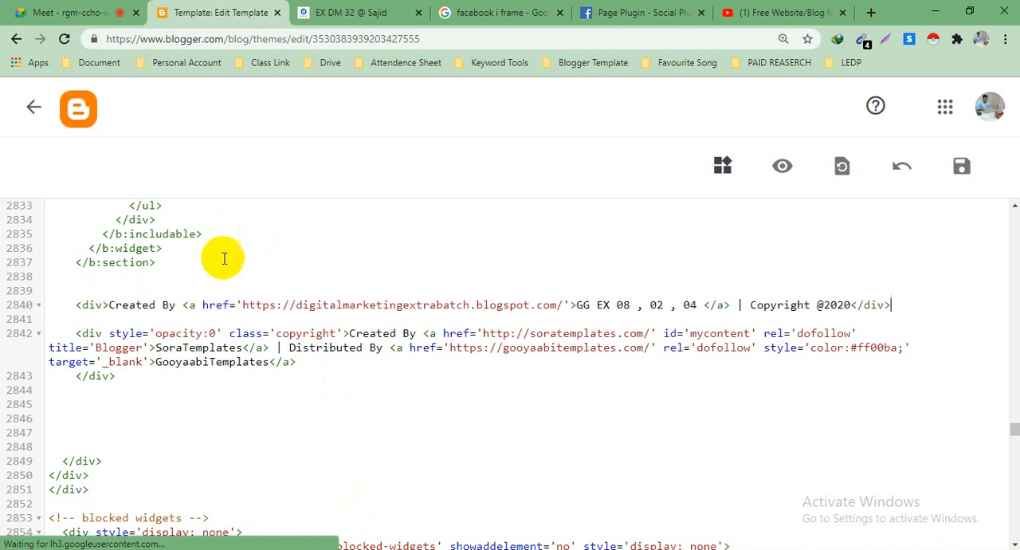
# Step: Replace the link address in the new credit div with the live blog's own URL, copied from its page
pyautogui.moveTo(246, 306); pyautogui.dragTo(550, 305)
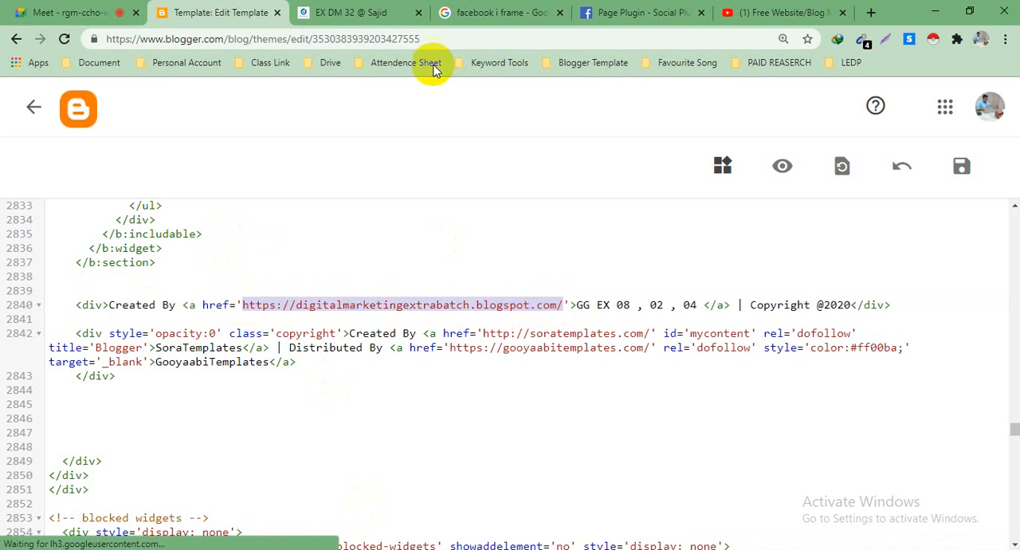
pyautogui.click(350, 12)
pyautogui.click(275, 39)
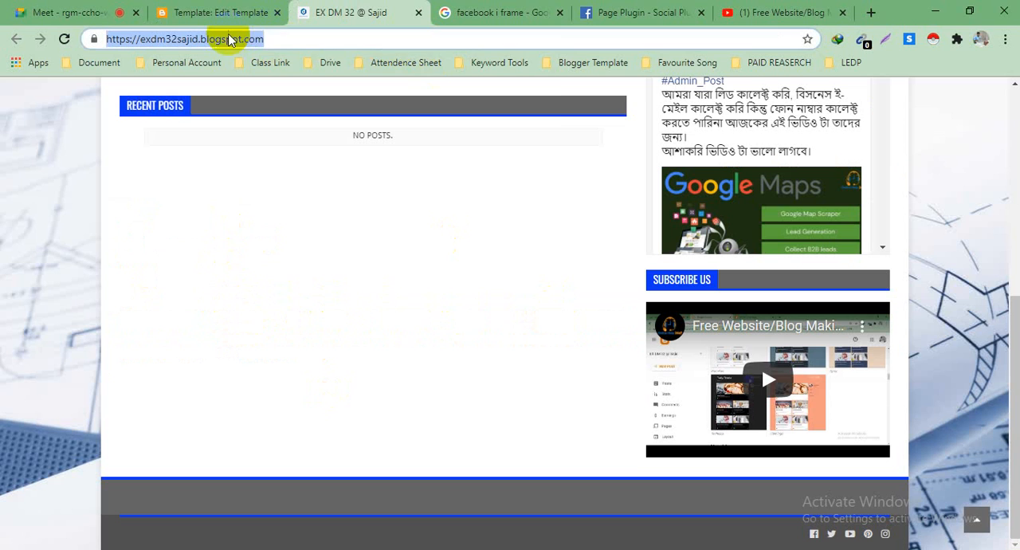
pyautogui.rightClick(239, 40)
pyautogui.click(259, 117)
pyautogui.click(239, 11)
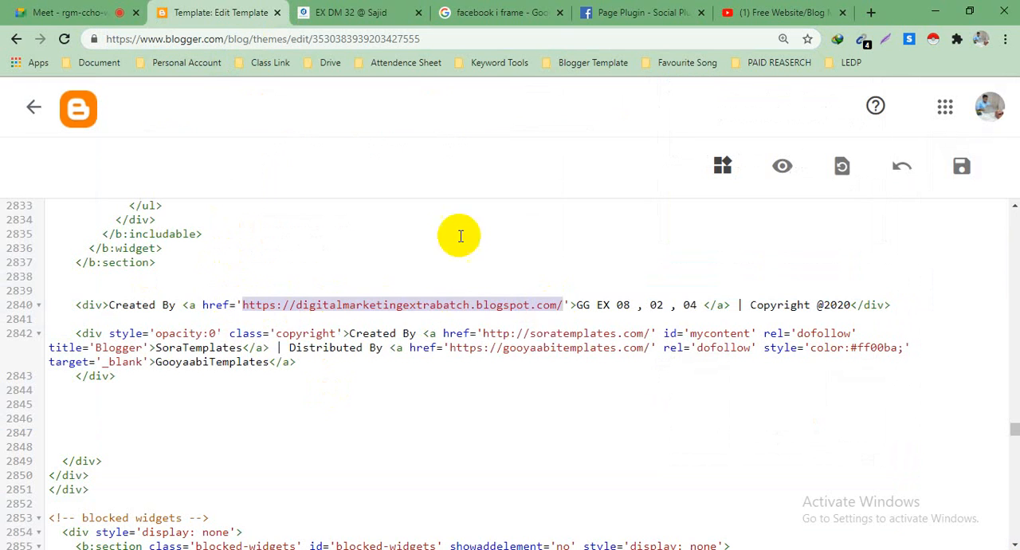
pyautogui.hotkey('ctrl', 'v')
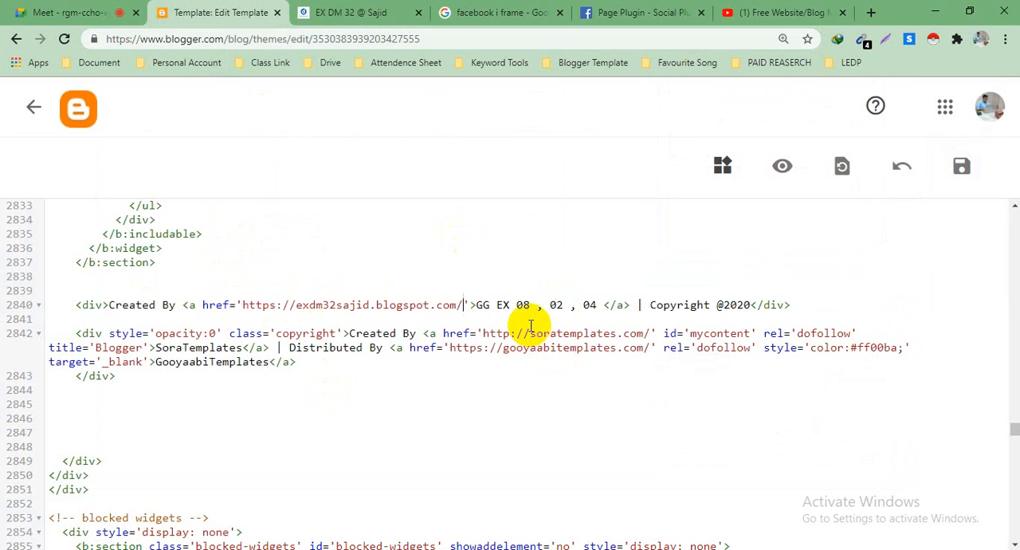
# Step: Replace the link text GG EX 08 , 02 , 04 in the new credit div with DM EX 32
pyautogui.scroll(-2, 303, 267)
pyautogui.scroll(2, 303, 268)
pyautogui.moveTo(476, 306); pyautogui.dragTo(599, 307)
pyautogui.press('BackSpace')
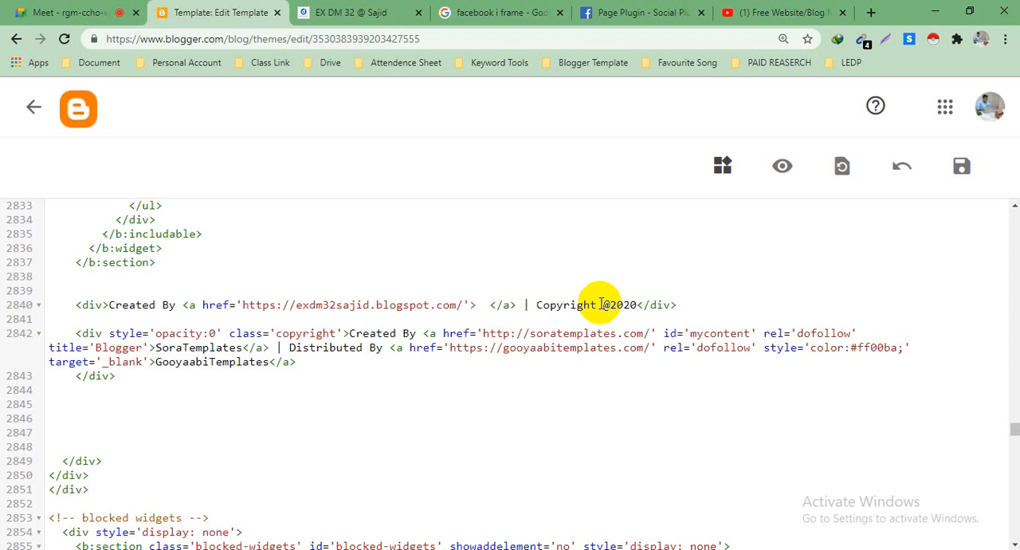
pyautogui.write('S')
pyautogui.press('BackSpace')
pyautogui.write('d')
pyautogui.press('BackSpace')
pyautogui.write('DM EX 32')
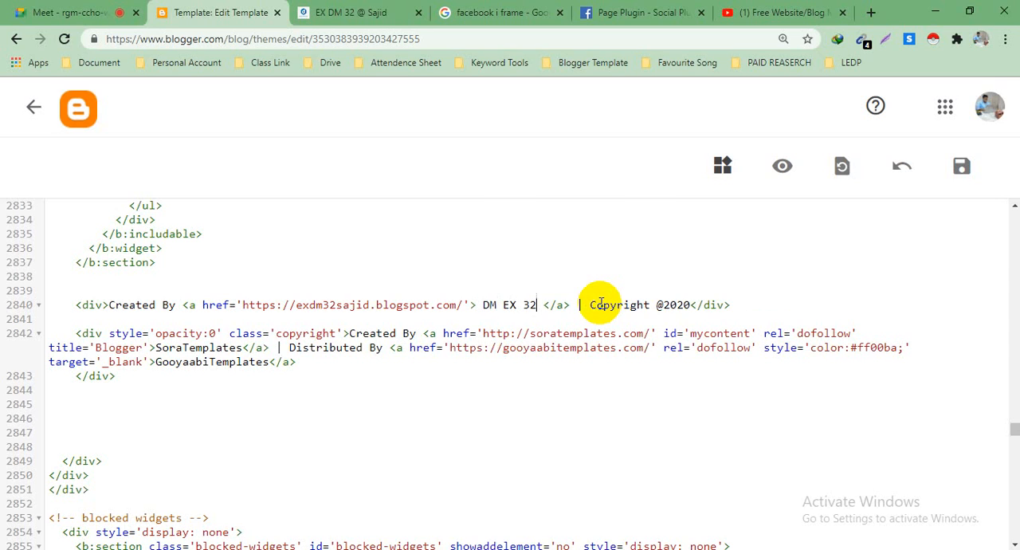
pyautogui.write(' @ S')
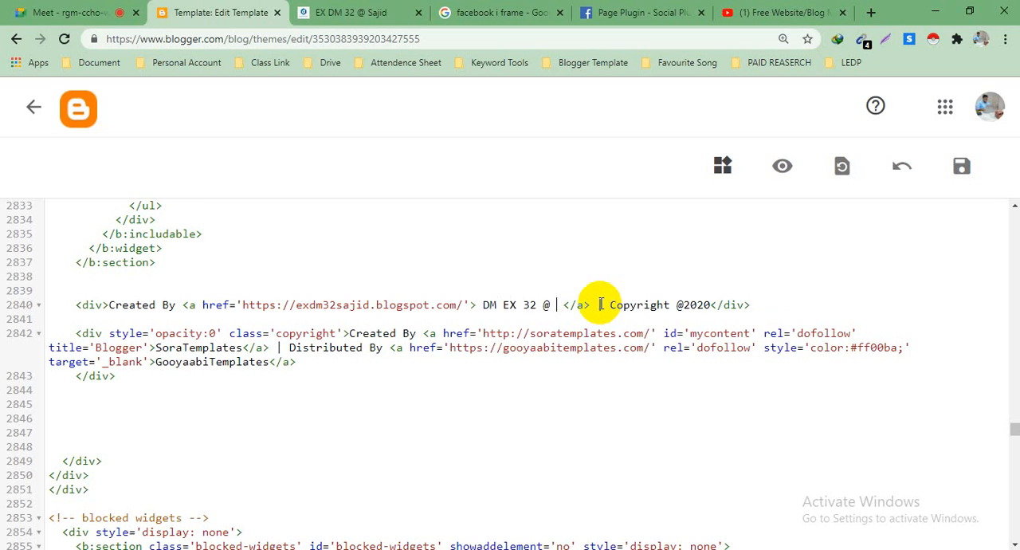
pyautogui.write('ajid ')
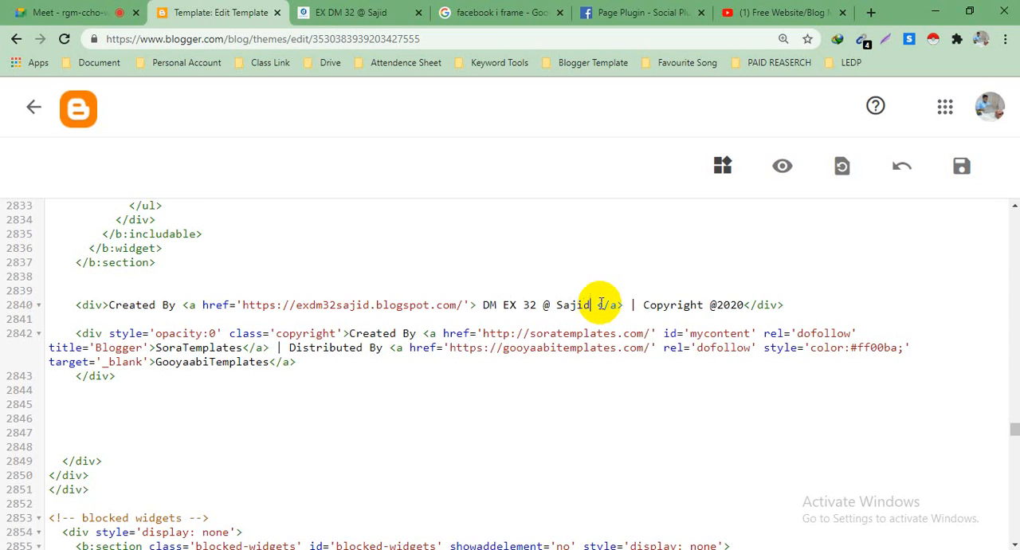
pyautogui.write('& Maru')
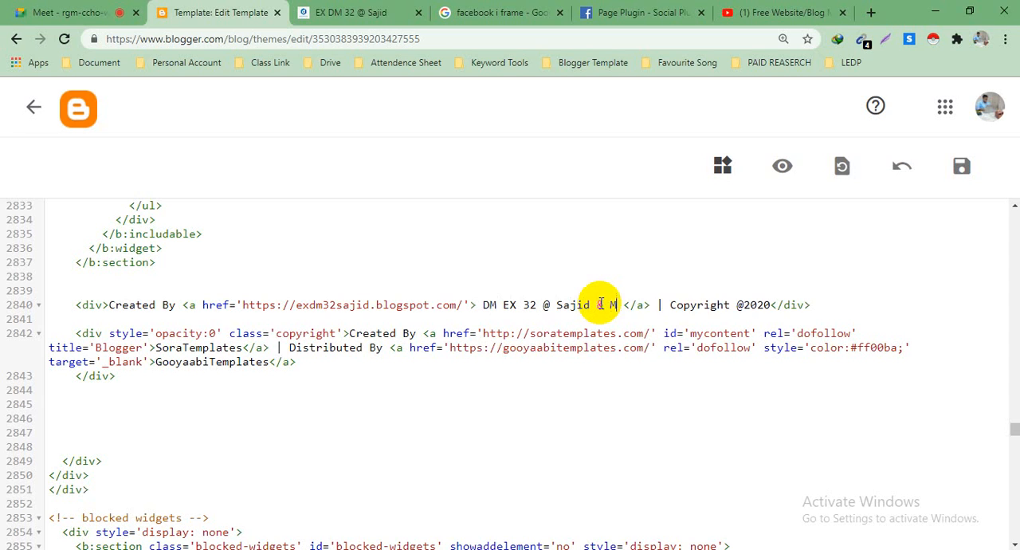
pyautogui.write('f')
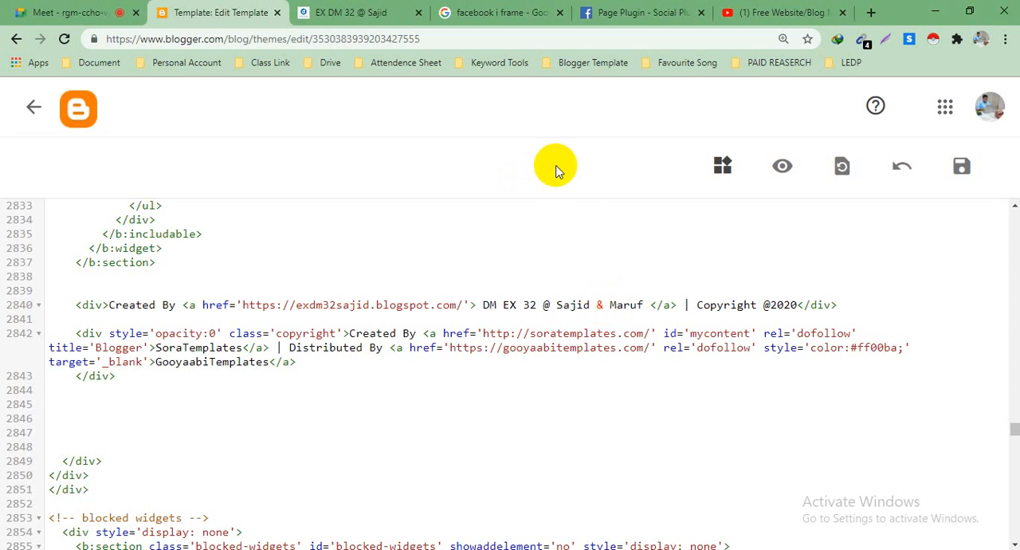
# Step: Append an @ sign and the two creators' first names joined by & to the link text, and try to save the theme
pyautogui.scroll(-3, 647, 291)
pyautogui.scroll(3, 647, 292)
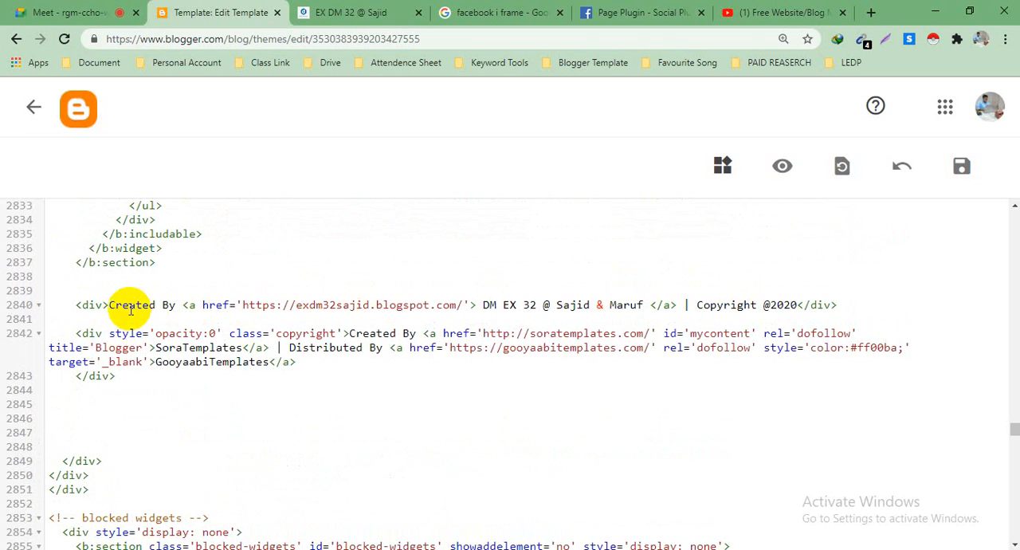
pyautogui.moveTo(108, 305); pyautogui.dragTo(773, 303)
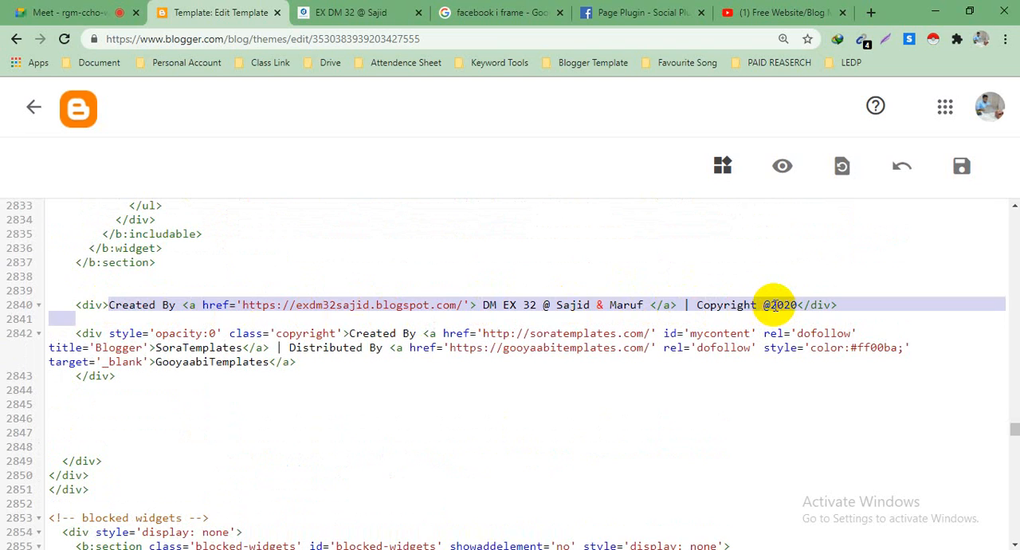
pyautogui.click(770, 305)
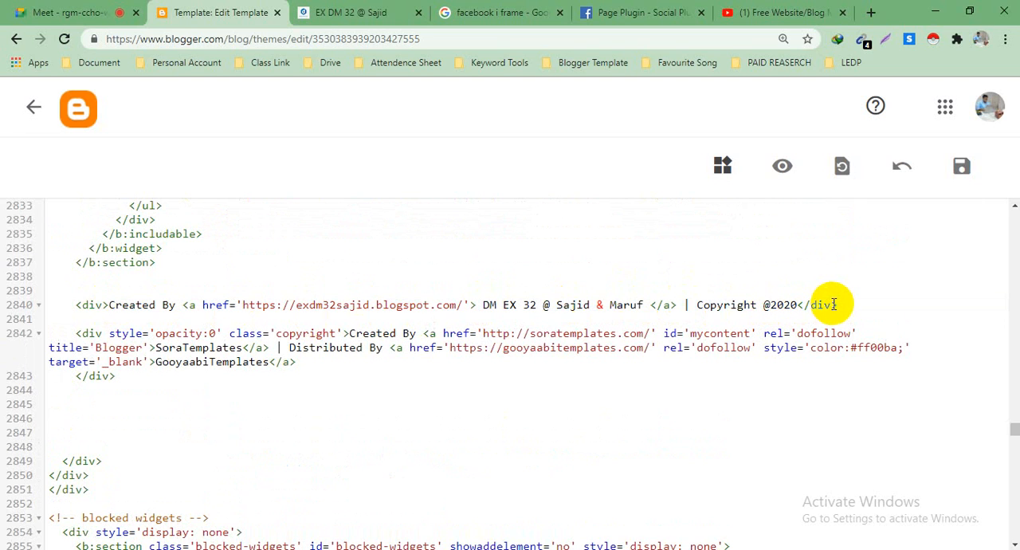
pyautogui.click(964, 167)
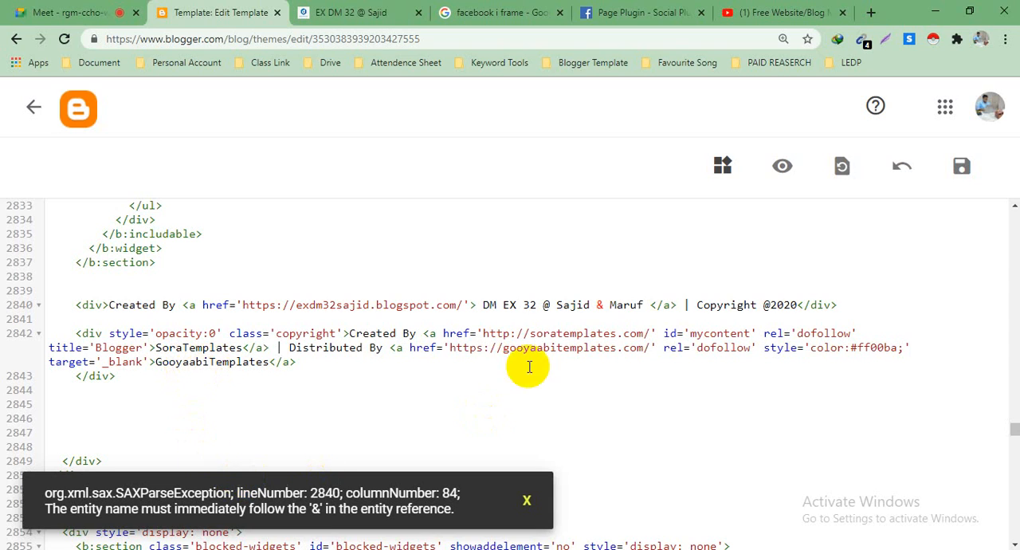
# Step: Delete the ampersand, both names and the @ sign after DM EX 32 in the credit link text
pyautogui.click(603, 304)
pyautogui.press('BackSpace')
pyautogui.press('BackSpace')
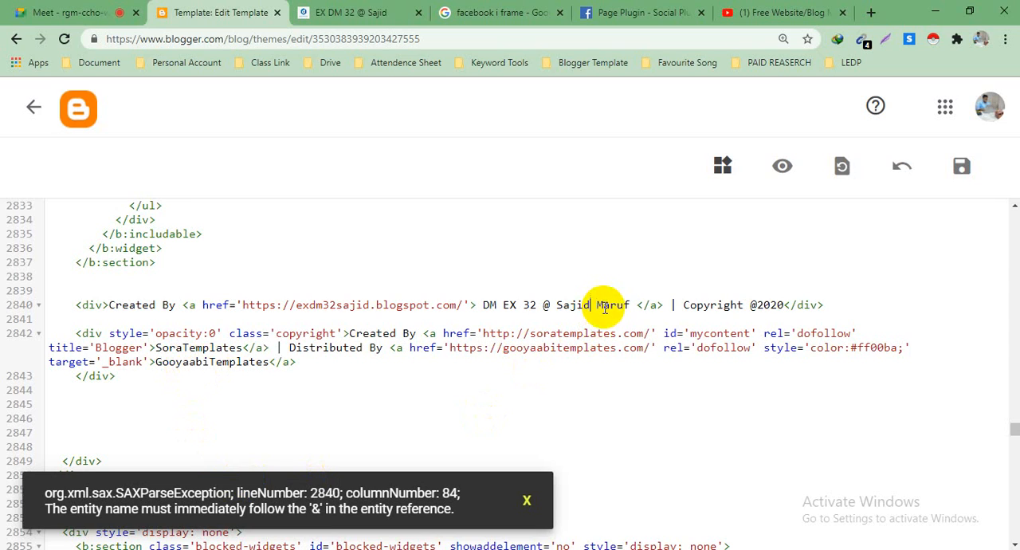
pyautogui.moveTo(630, 304); pyautogui.dragTo(543, 304)
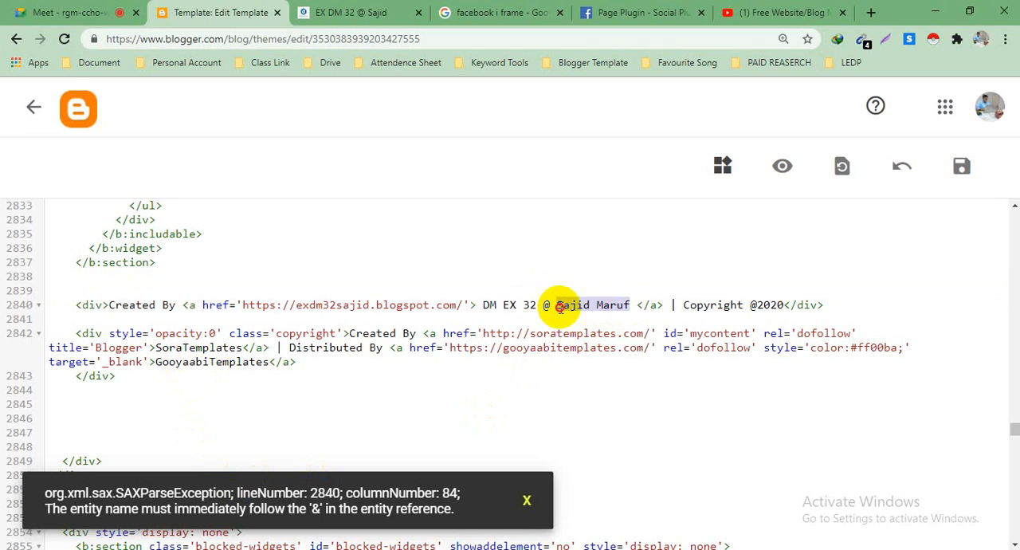
pyautogui.press('BackSpace')
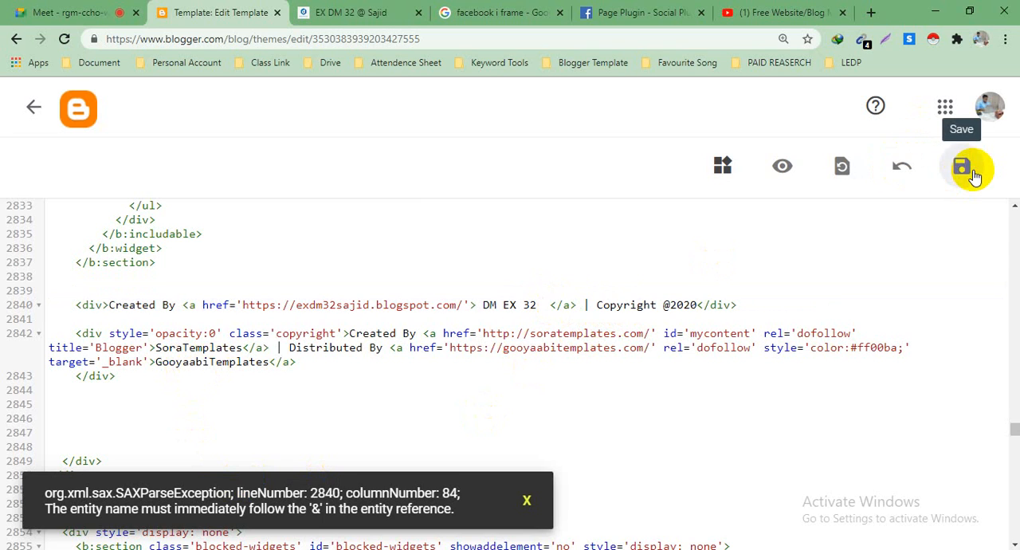
# Step: Save the theme with the new credit div and return to the live blog page
pyautogui.click(961, 169)
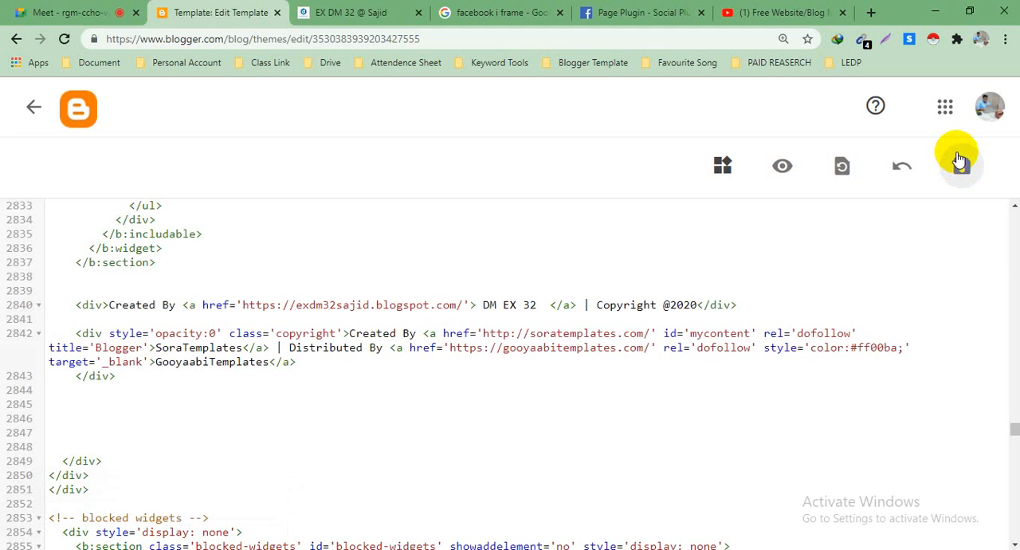
pyautogui.click(343, 11)
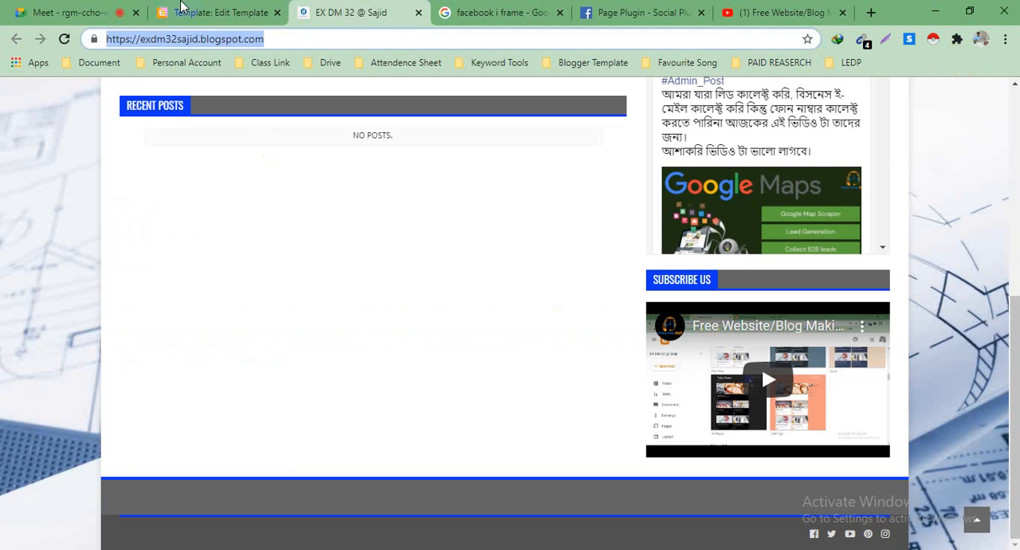
# Step: Reload the live blog and check its footer credit line against the credit div in the theme HTML
pyautogui.click(64, 38)
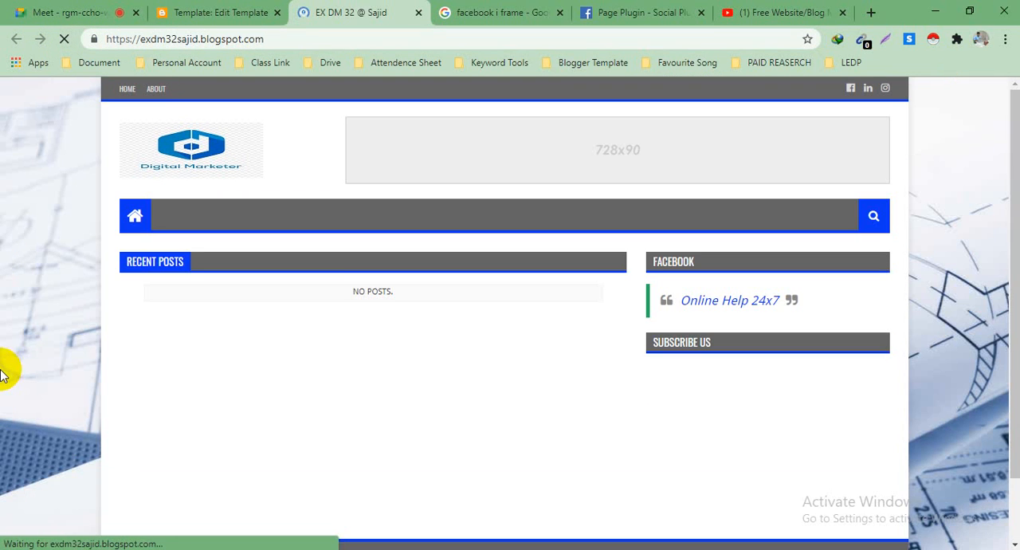
pyautogui.scroll(-2, 282, 406)
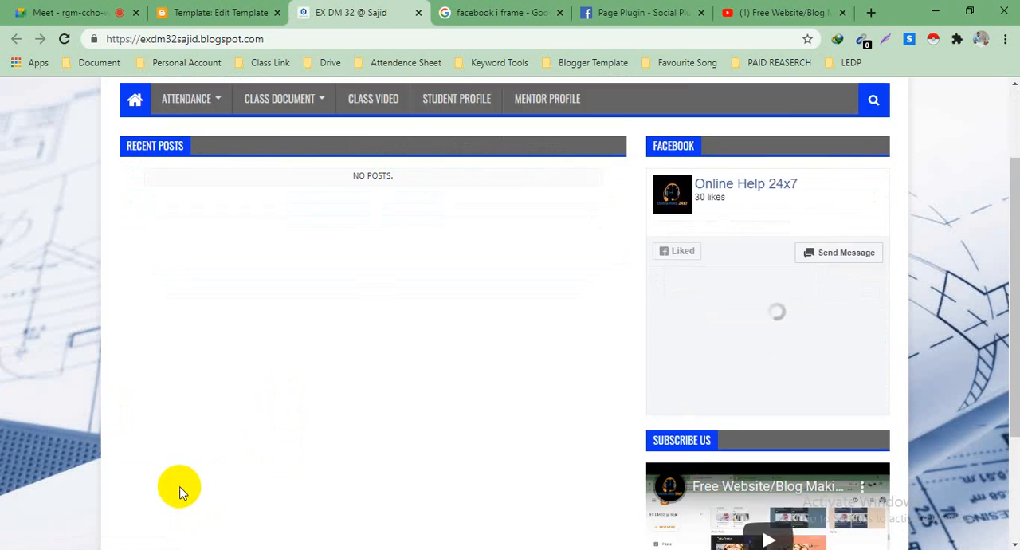
pyautogui.scroll(-3, 183, 493)
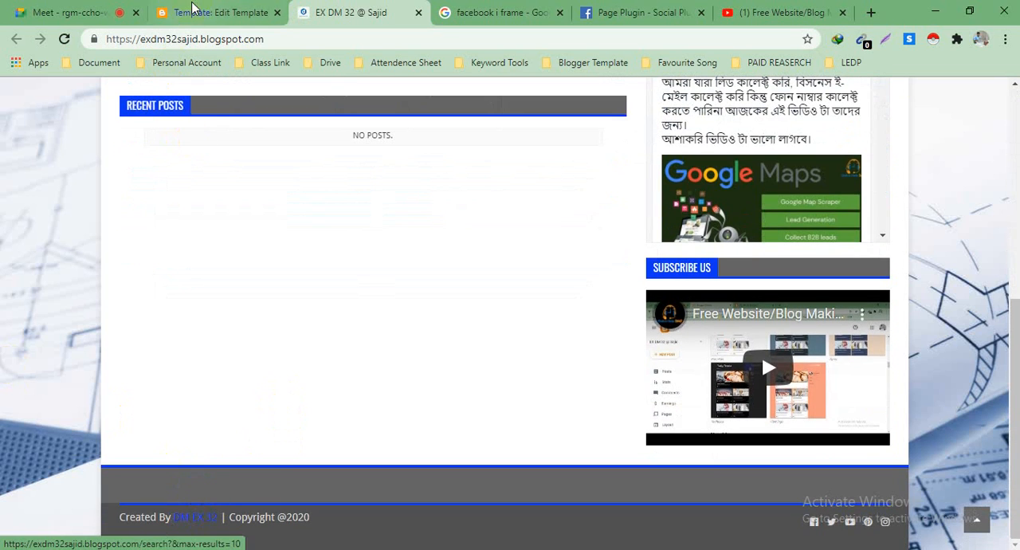
pyautogui.click(192, 10)
pyautogui.scroll(-2, 515, 239)
pyautogui.scroll(3, 510, 258)
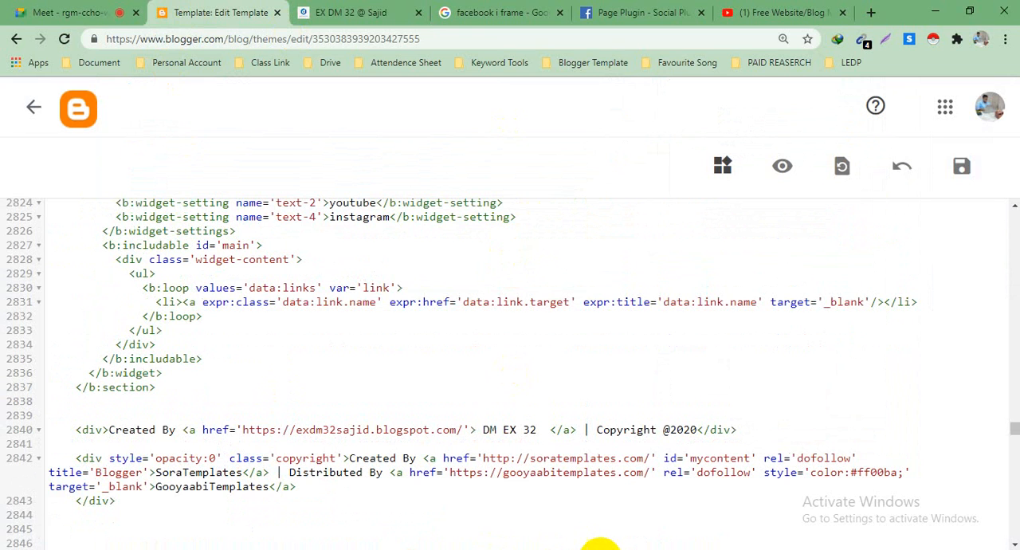
# Step: Review the live blog from header to footer, including the navigation menu, recent posts area and sidebar gadgets
pyautogui.hotkey('ctrl', 'Tab')
pyautogui.scroll(5, 480, 268)
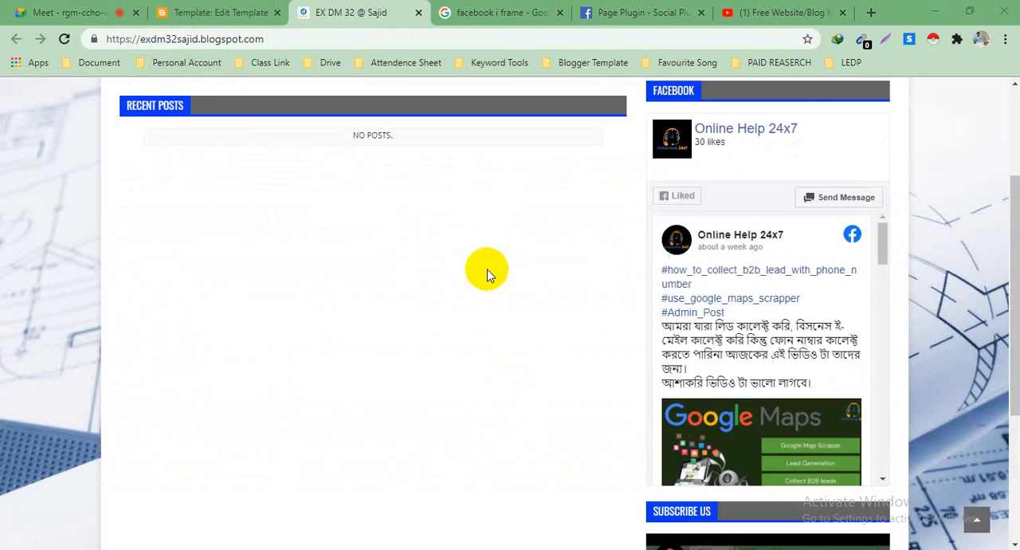
pyautogui.scroll(-3, 487, 275)
pyautogui.scroll(3, 487, 275)
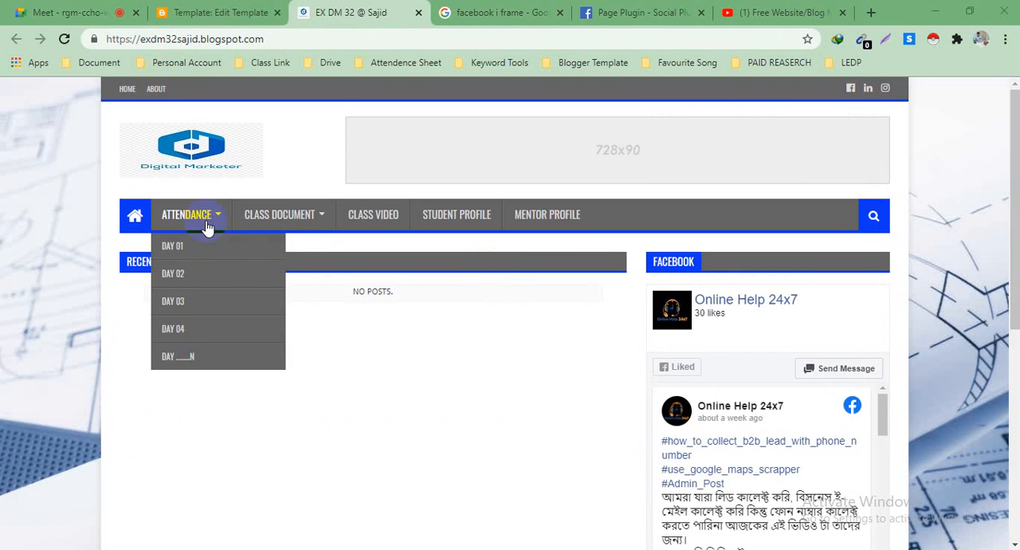
pyautogui.scroll(-3, 396, 326)
pyautogui.scroll(3, 396, 326)
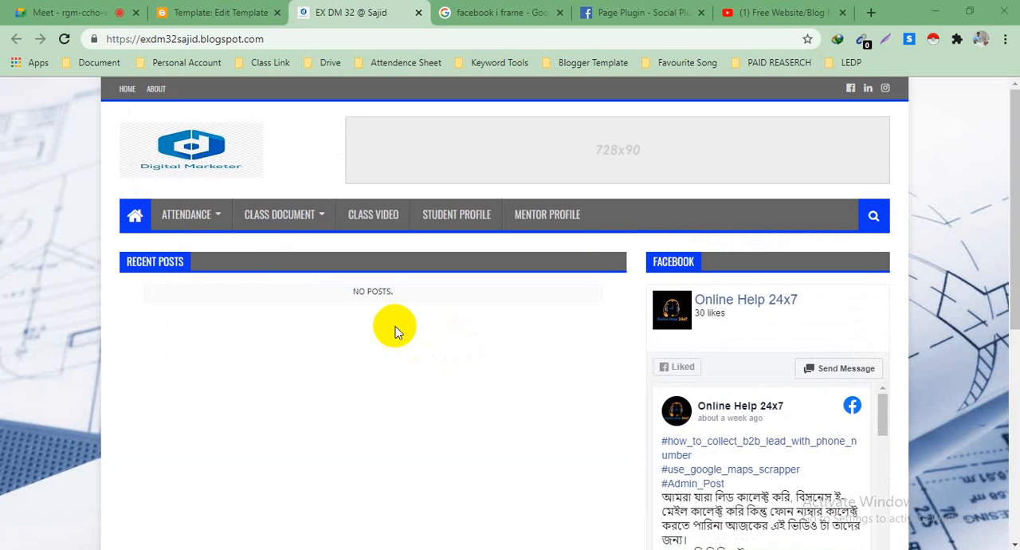
pyautogui.scroll(-4, 398, 329)
pyautogui.scroll(4, 463, 309)
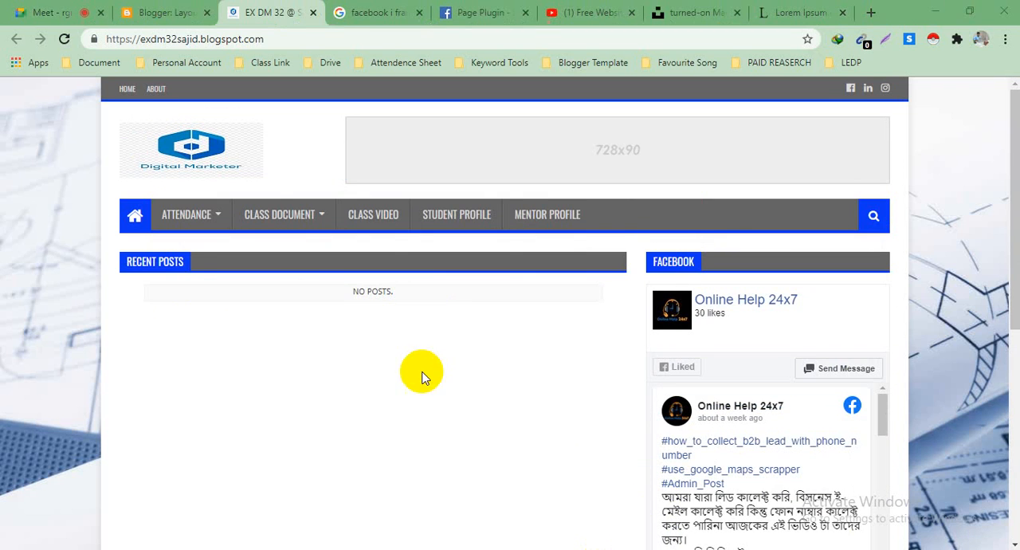
pyautogui.scroll(-2, 422, 377)
pyautogui.scroll(2, 406, 346)
# Step: Go to the blog's post list in Blogger and create a new post
pyautogui.click(159, 12)
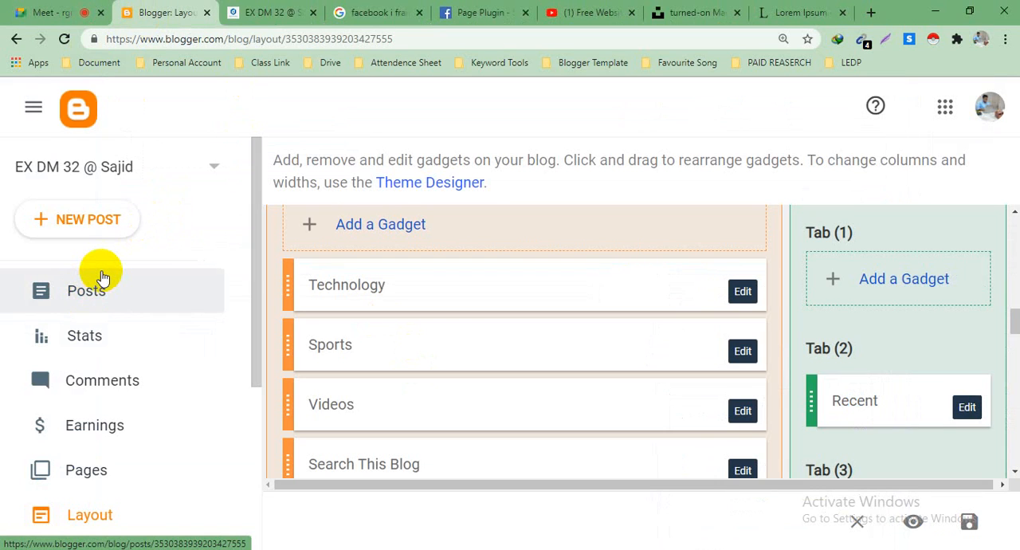
pyautogui.scroll(-3, 100, 289)
pyautogui.scroll(3, 100, 289)
pyautogui.click(41, 291)
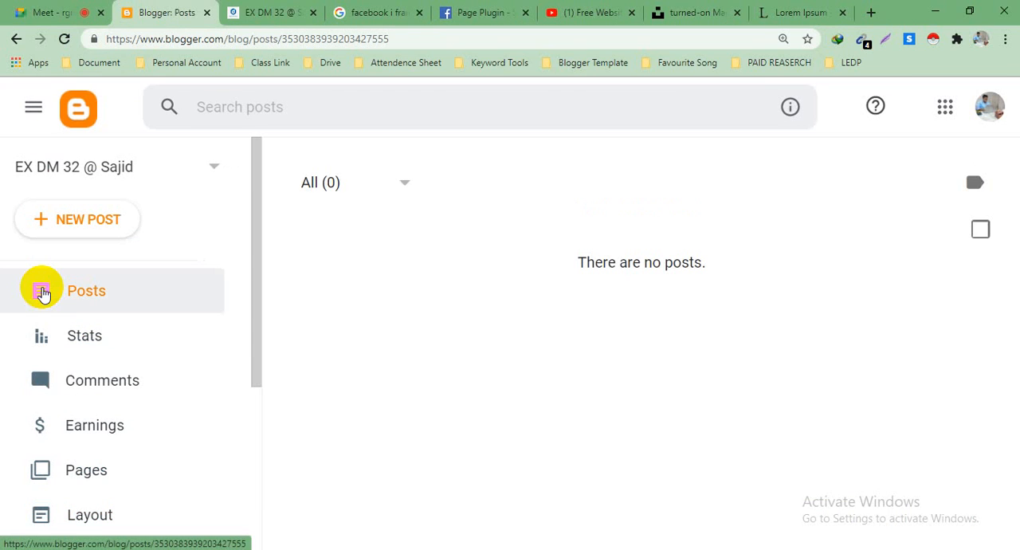
pyautogui.click(68, 223)
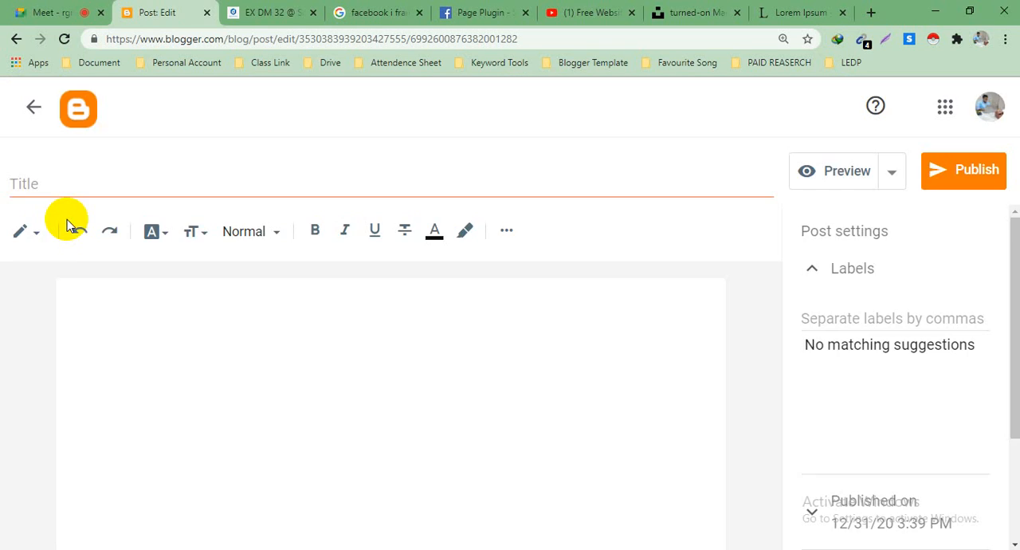
# Step: Title the post 1ST TEST POST in capital letters
pyautogui.click(24, 188)
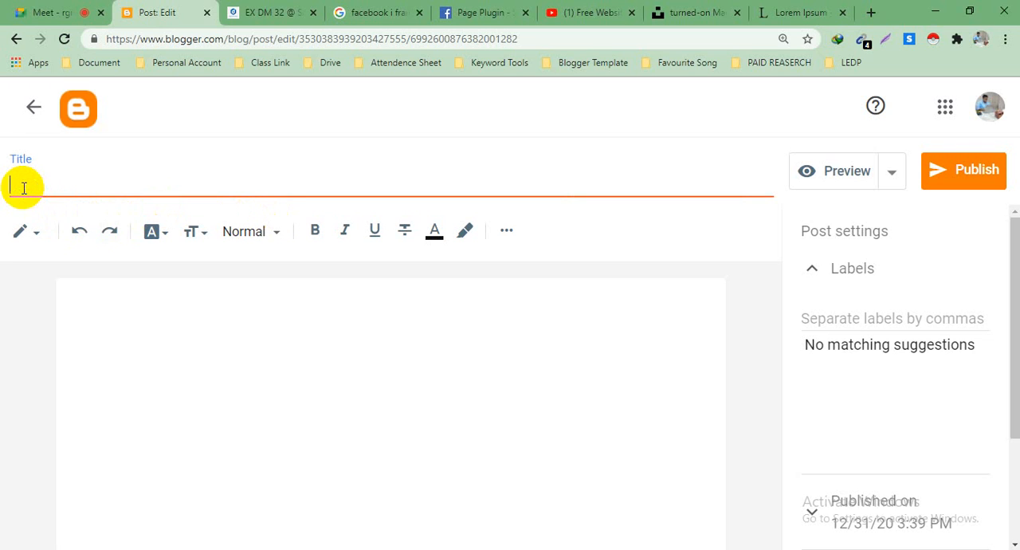
pyautogui.write('1st Test post')
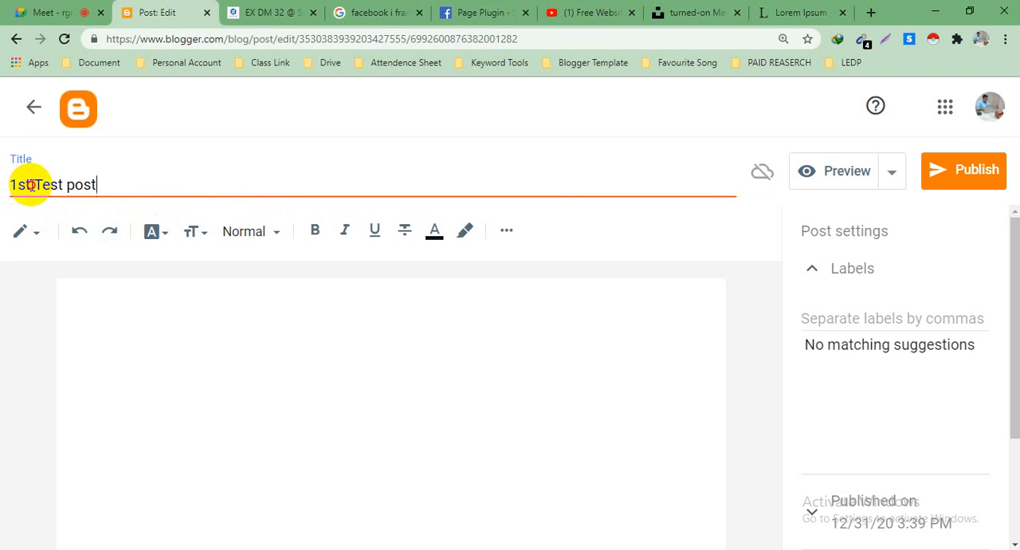
pyautogui.moveTo(30, 185); pyautogui.dragTo(18, 185)
pyautogui.press('BackSpace')
pyautogui.write('SR')
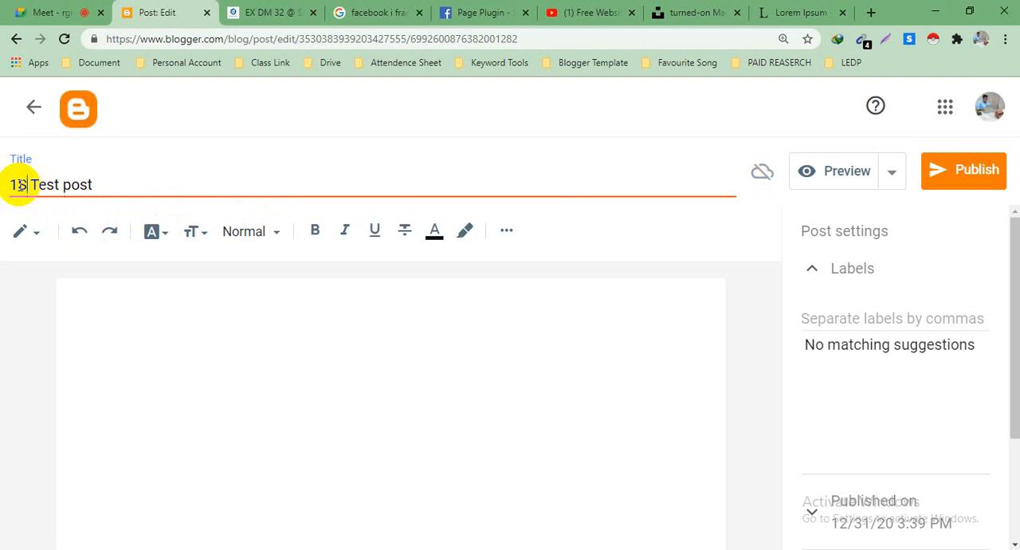
pyautogui.press('BackSpace')
pyautogui.write('T')
pyautogui.moveTo(114, 183); pyautogui.dragTo(47, 185)
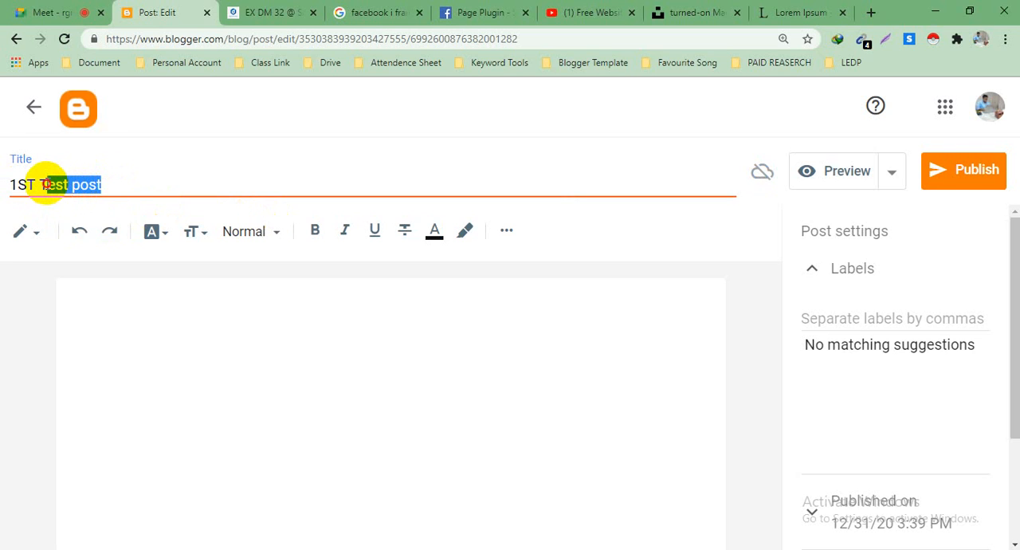
pyautogui.write('ES')
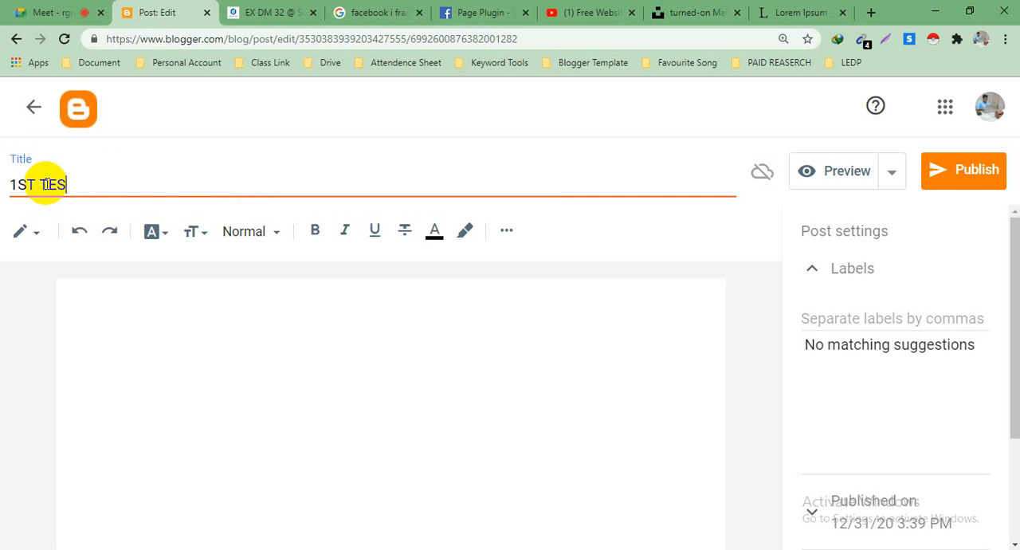
pyautogui.write('T POST')
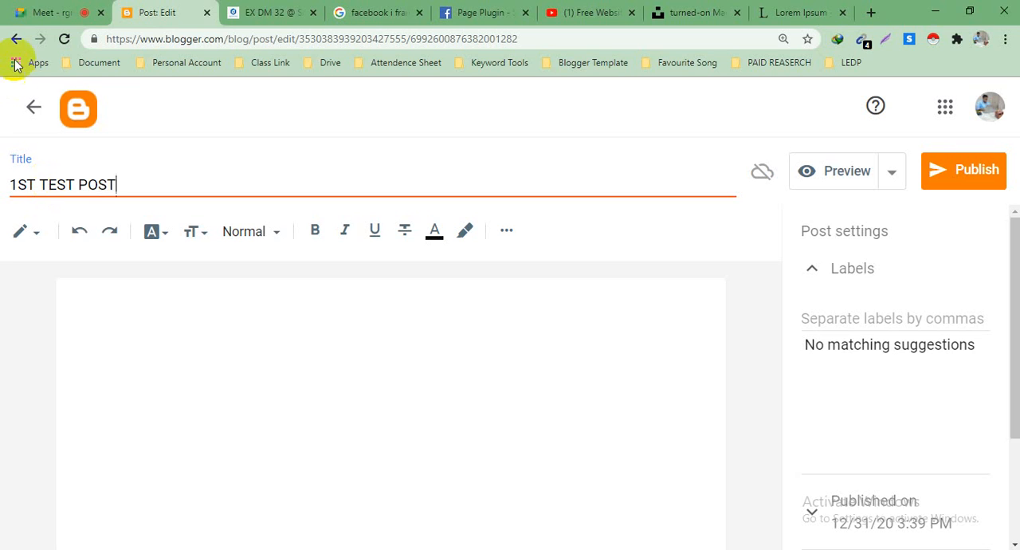
# Step: Paste the copied What is Lorem Ipsum? text into the post body and accept the suggested corrections at "dummy" and "1500s"
pyautogui.click(147, 311)
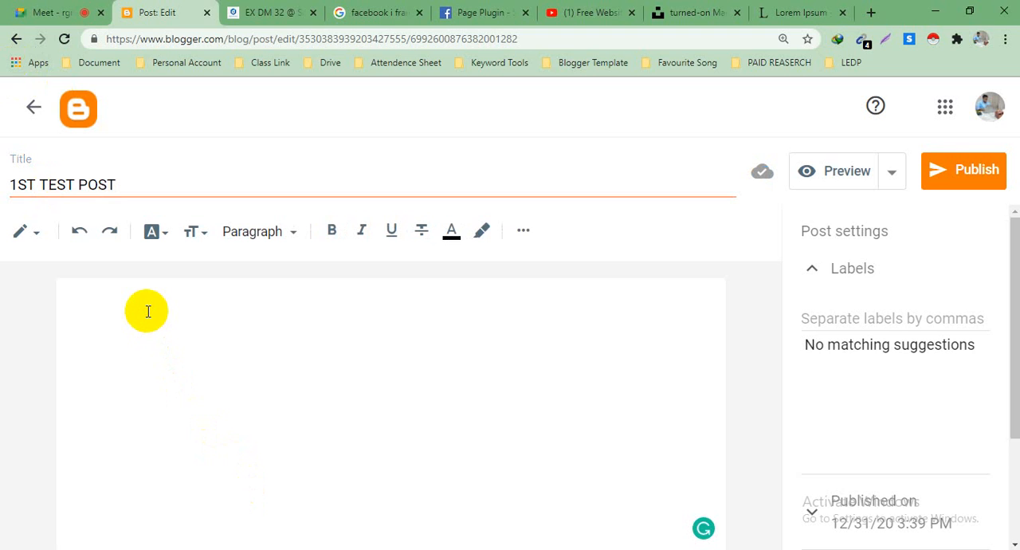
pyautogui.write("What is Lorem Ipsum? Lorem Ipsum is simply dummy text of the printing and typesetting industry. Lorem Ipsum has been the industry's standard dummy text ever since the 1500s, when an unknown printer took a galley of type and scrambled it to make a type specimen book. It has survived not only five centuries, but also the leap into electronic typesetting, remaining essentially unchanged. It was popularised in the 1960s with the release of Letraset sheets containing Lorem Ipsum passages, and more recently with desktop publishing software like Aldus PageMaker including versions of Lorem Ipsum")
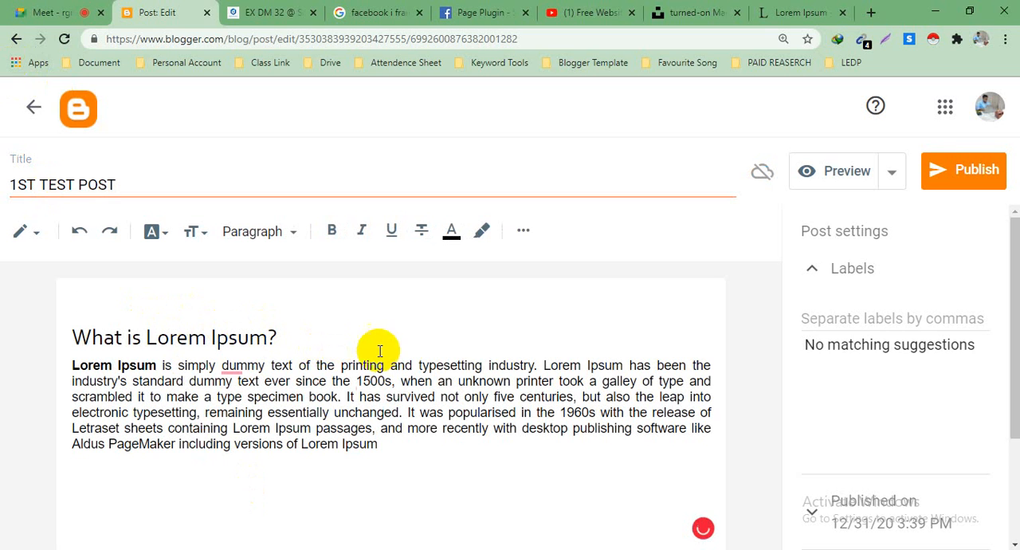
pyautogui.moveTo(257, 367)
pyautogui.click(267, 413)
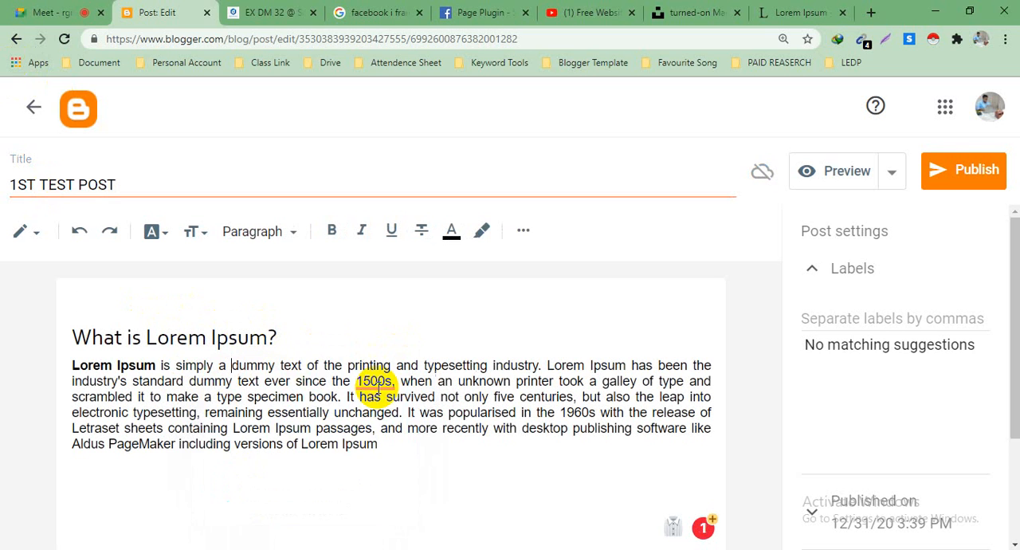
pyautogui.moveTo(375, 381)
pyautogui.click(398, 438)
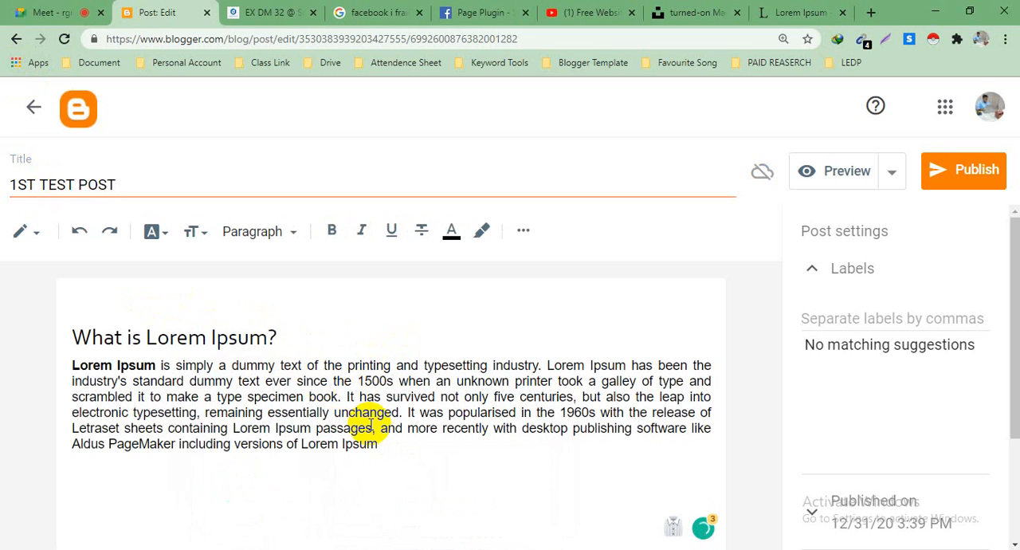
pyautogui.press('Return')
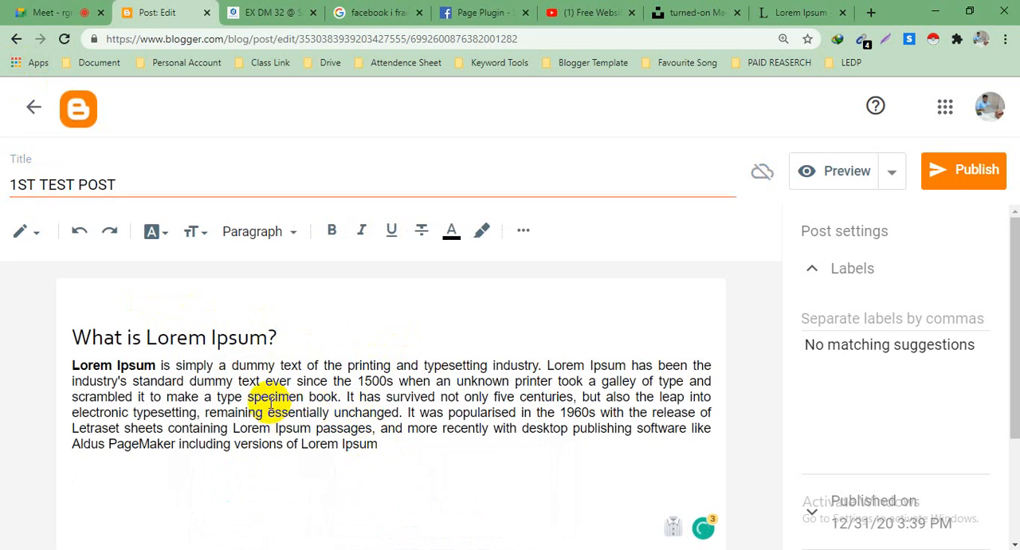
# Step: Start adding an image to the post by uploading a file from the computer
pyautogui.click(525, 231)
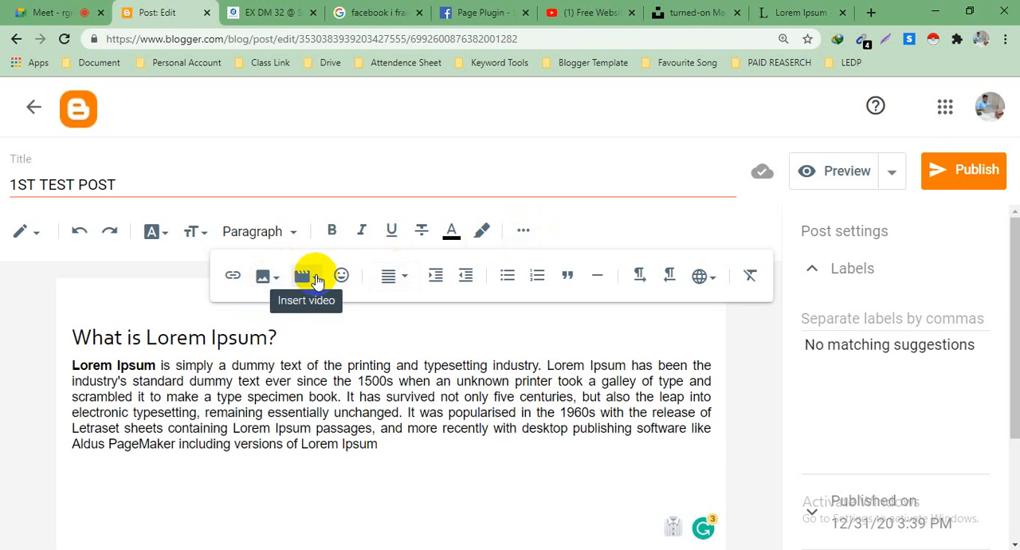
pyautogui.click(275, 281)
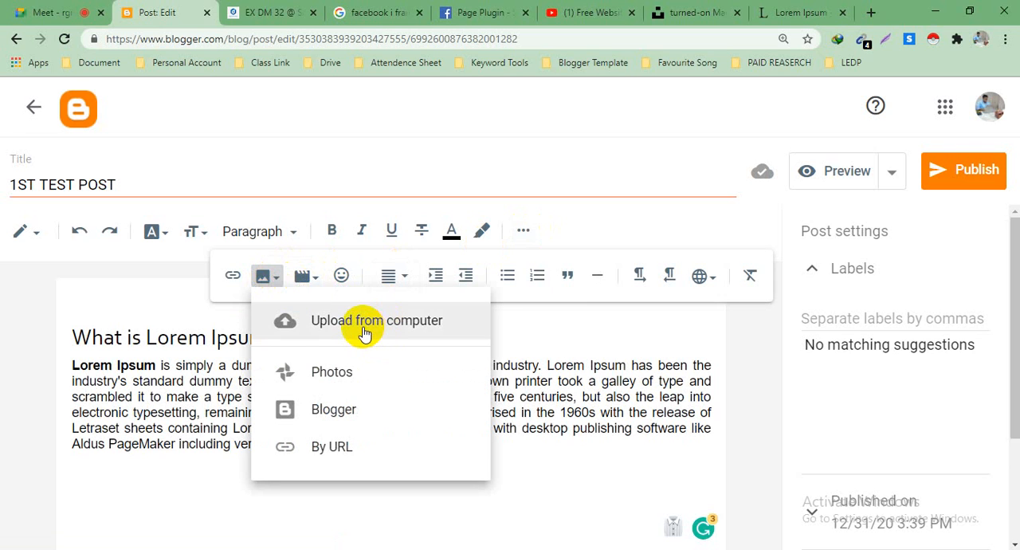
pyautogui.click(363, 330)
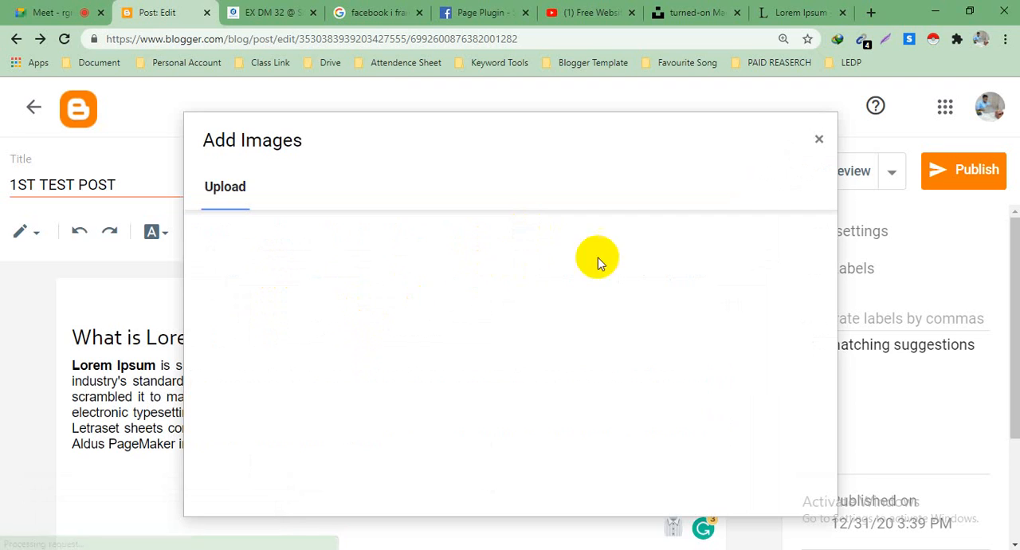
pyautogui.click(241, 242)
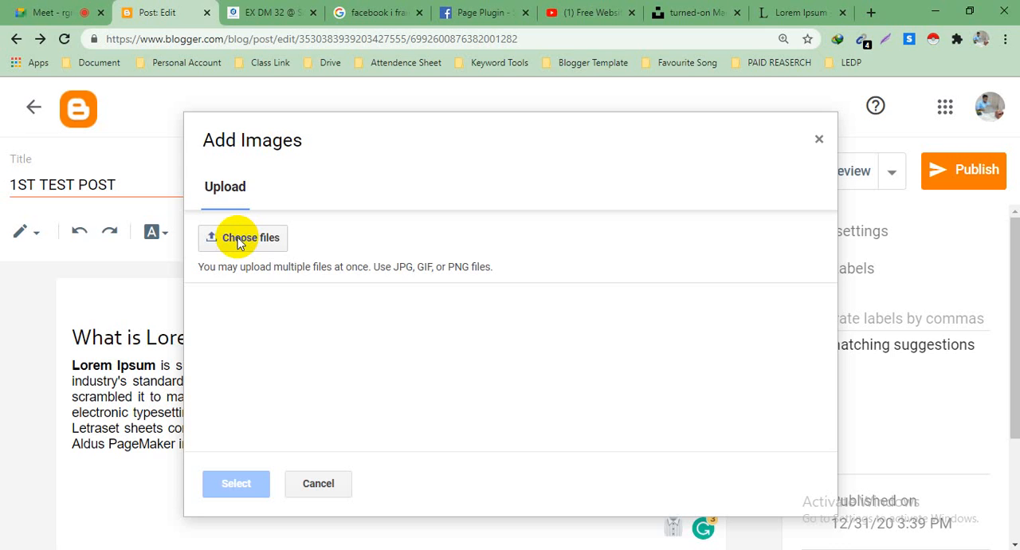
pyautogui.click(238, 243)
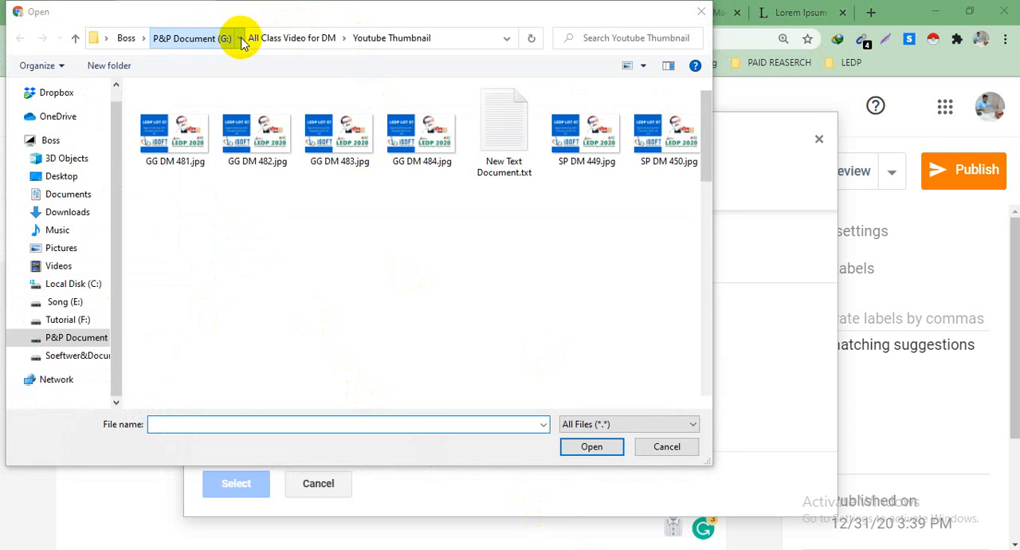
# Step: Upload the goFBjlQiZFU-unsplash JPG from the My Class > Blogger folder on drive G and insert it into the post
pyautogui.doubleClick(243, 34)
pyautogui.scroll(-3, 292, 191)
pyautogui.scroll(-5, 255, 199)
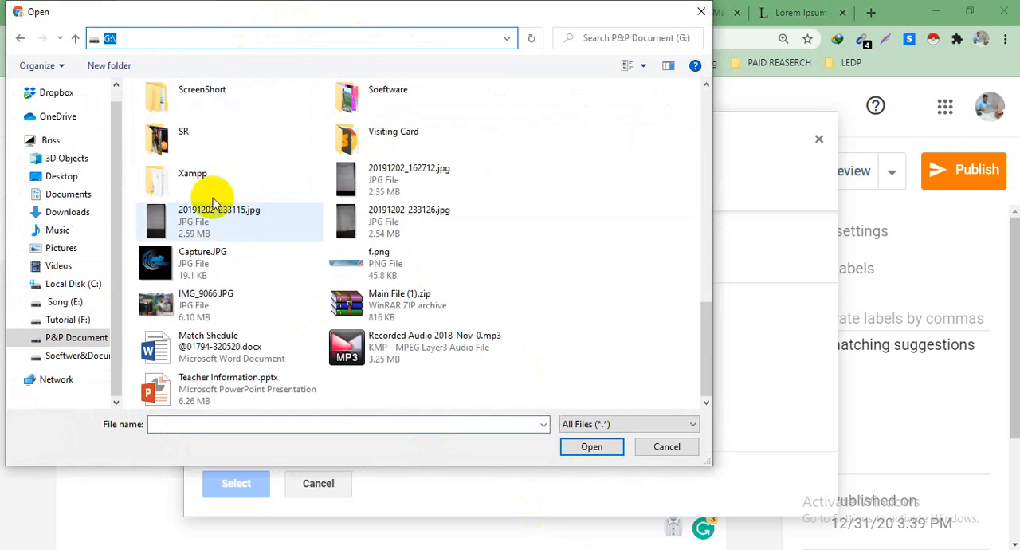
pyautogui.scroll(2, 243, 193)
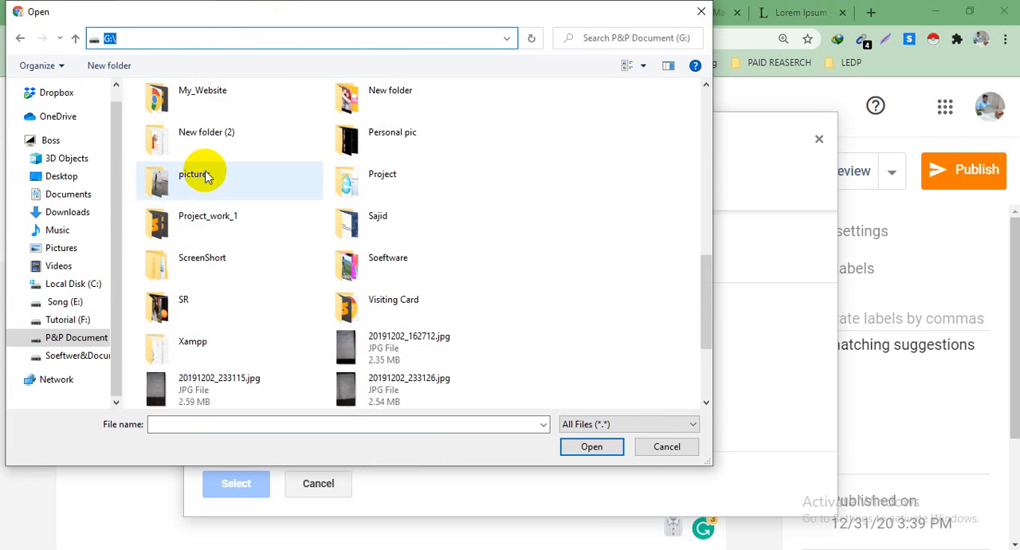
pyautogui.scroll(3, 203, 136)
pyautogui.doubleClick(205, 228)
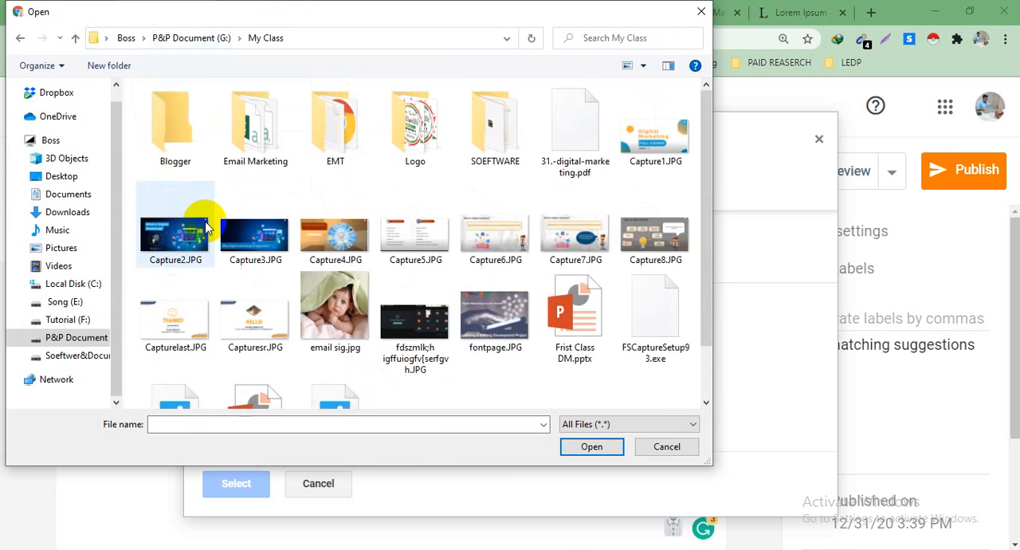
pyautogui.doubleClick(186, 139)
pyautogui.click(248, 146)
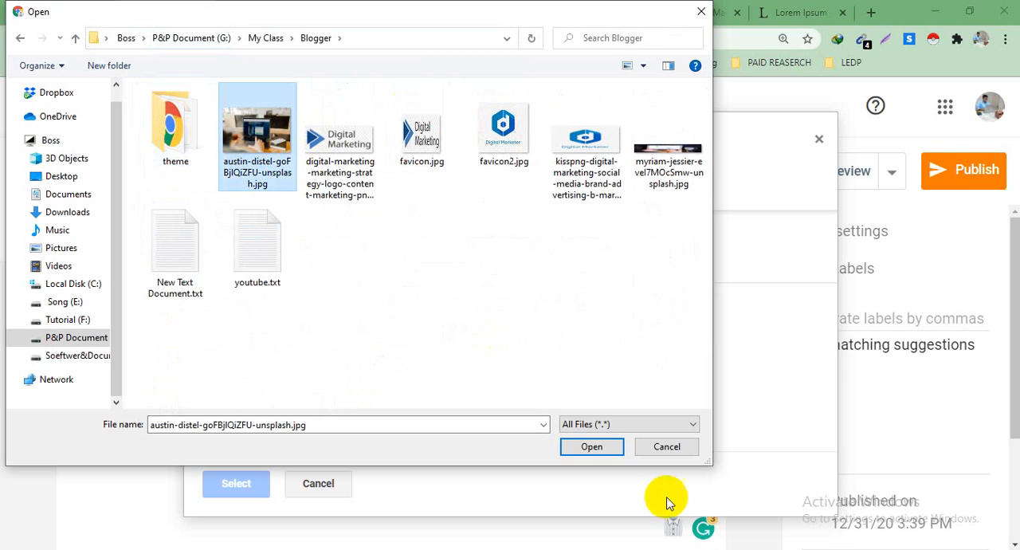
pyautogui.click(590, 447)
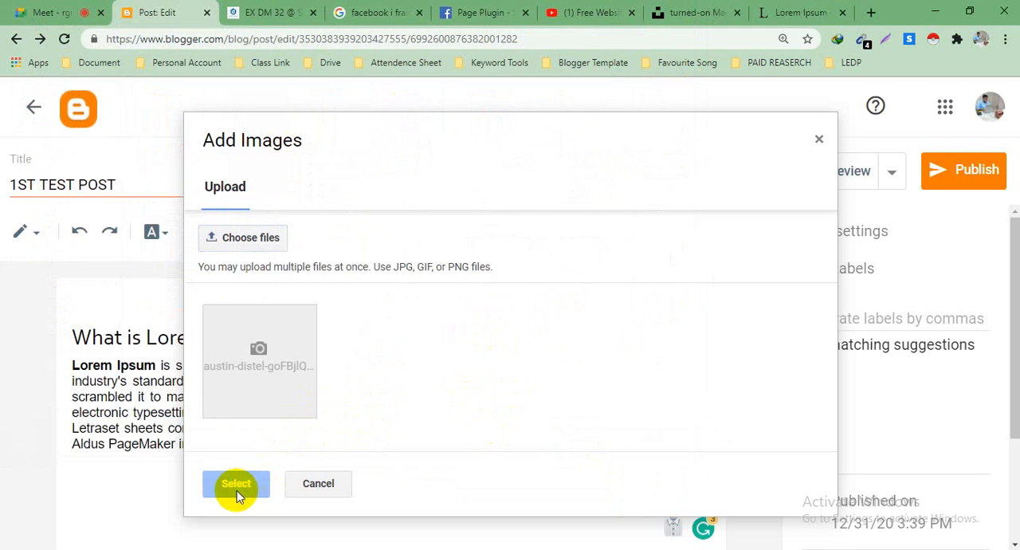
pyautogui.click(235, 488)
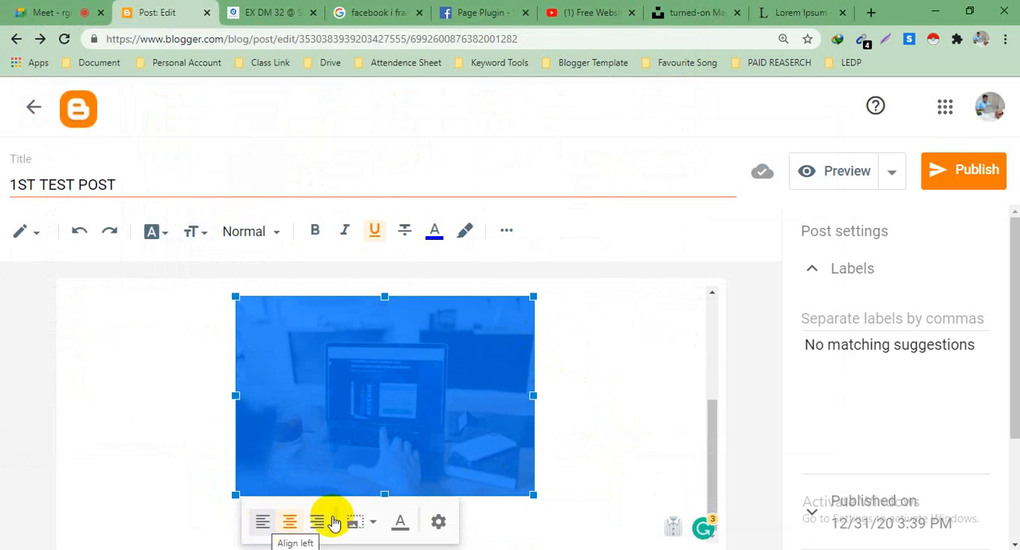
# Step: Change the inserted post image's size to Small and apply the update
pyautogui.click(439, 521)
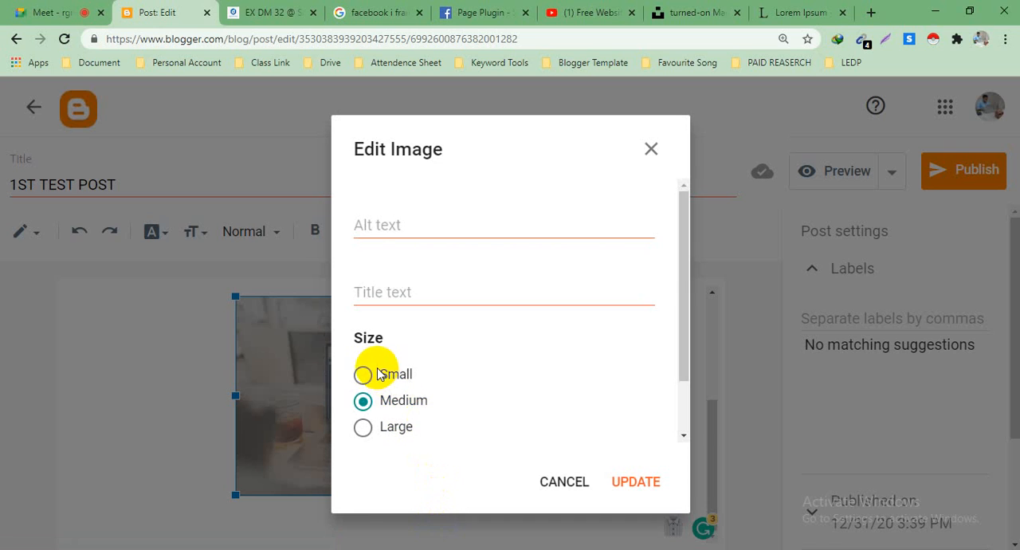
pyautogui.click(365, 401)
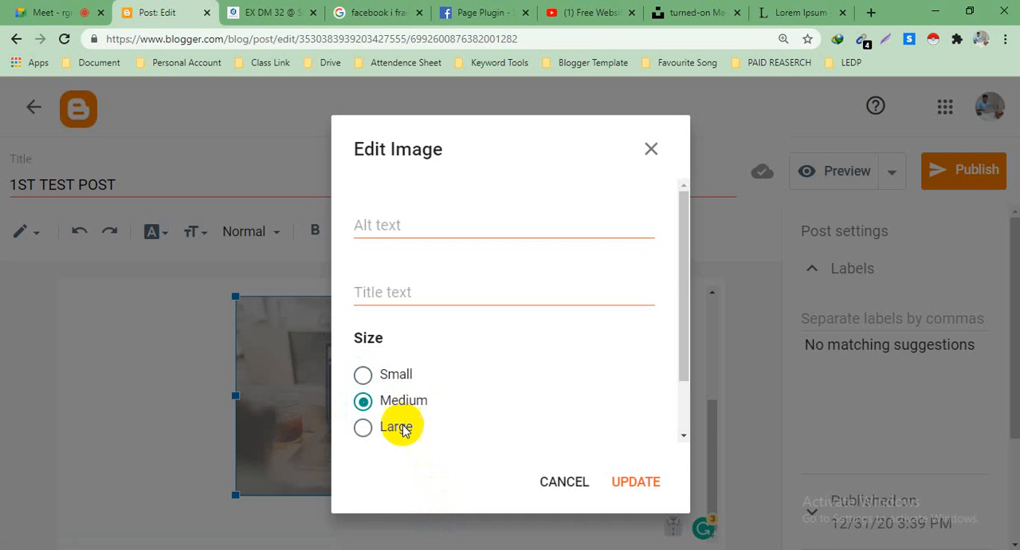
pyautogui.click(362, 402)
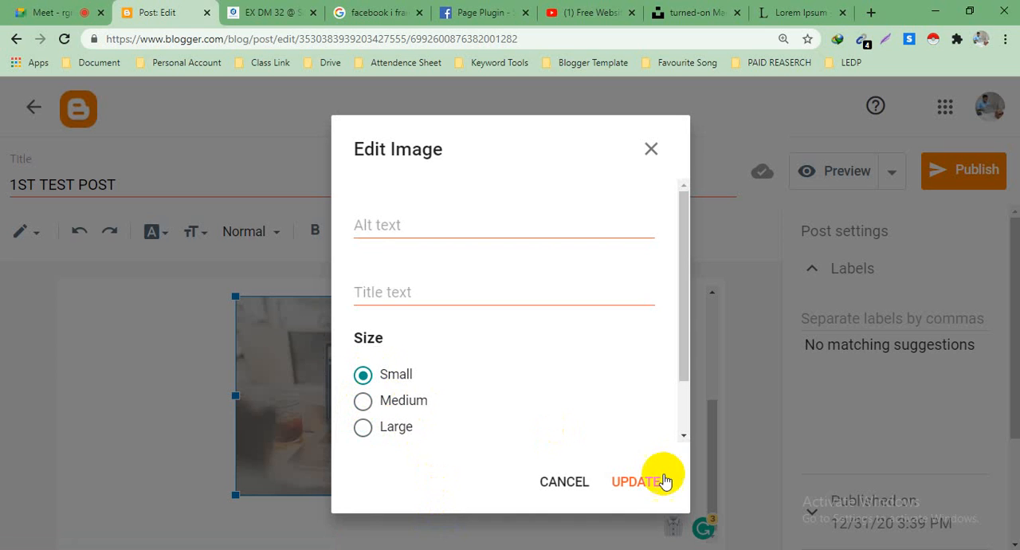
pyautogui.click(634, 483)
pyautogui.click(530, 431)
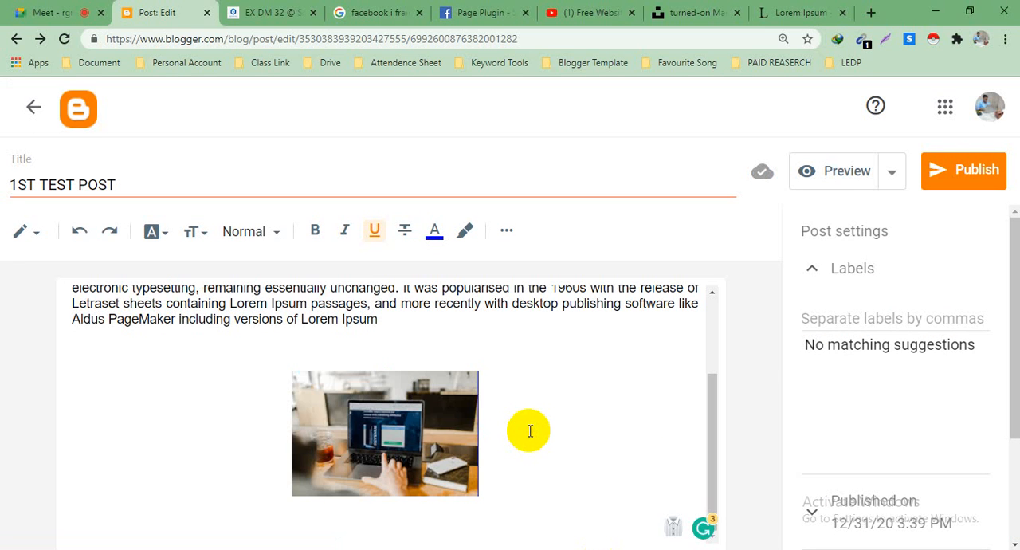
# Step: Set the post image's size to Medium and apply the update
pyautogui.click(377, 400)
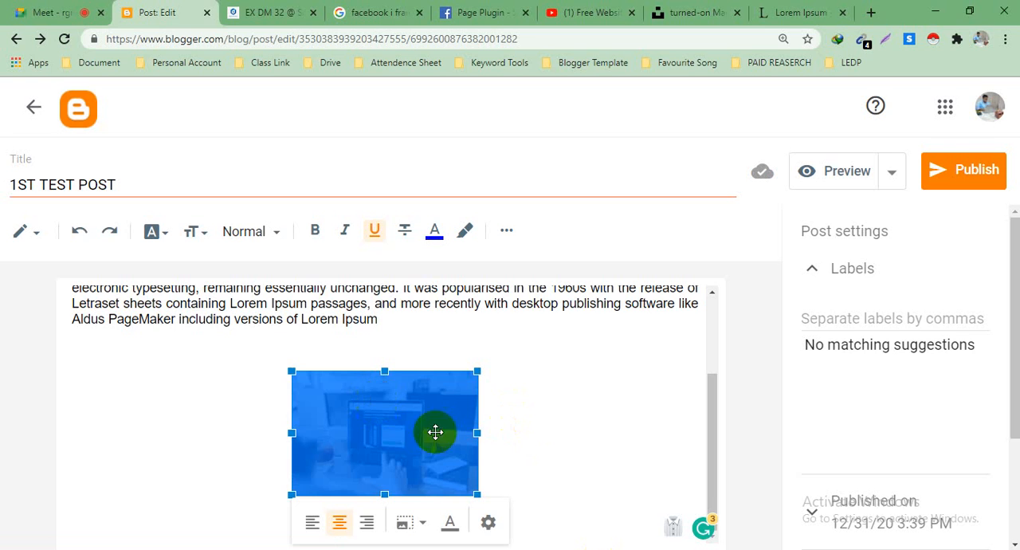
pyautogui.click(488, 527)
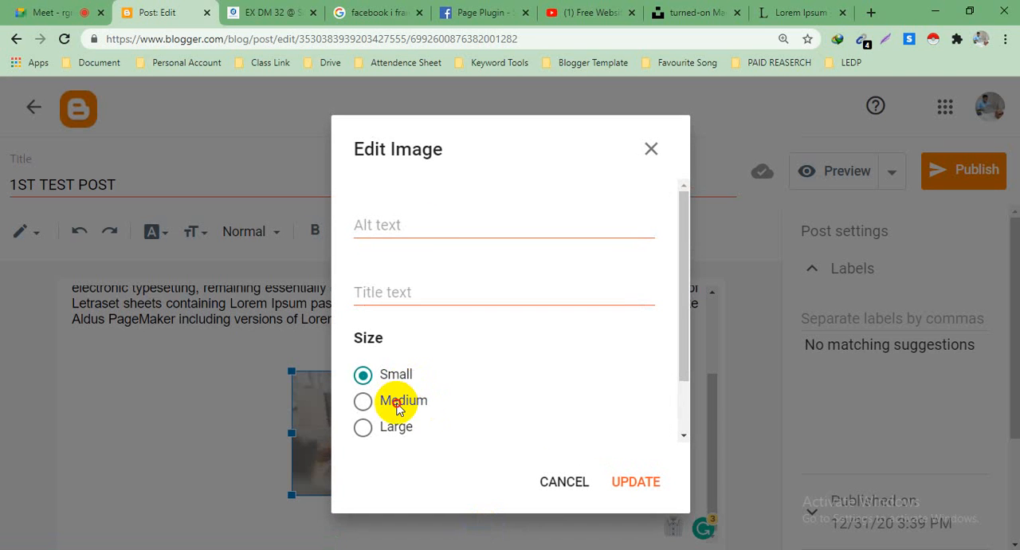
pyautogui.click(634, 483)
pyautogui.scroll(-1, 590, 379)
pyautogui.click(612, 378)
pyautogui.scroll(3, 614, 375)
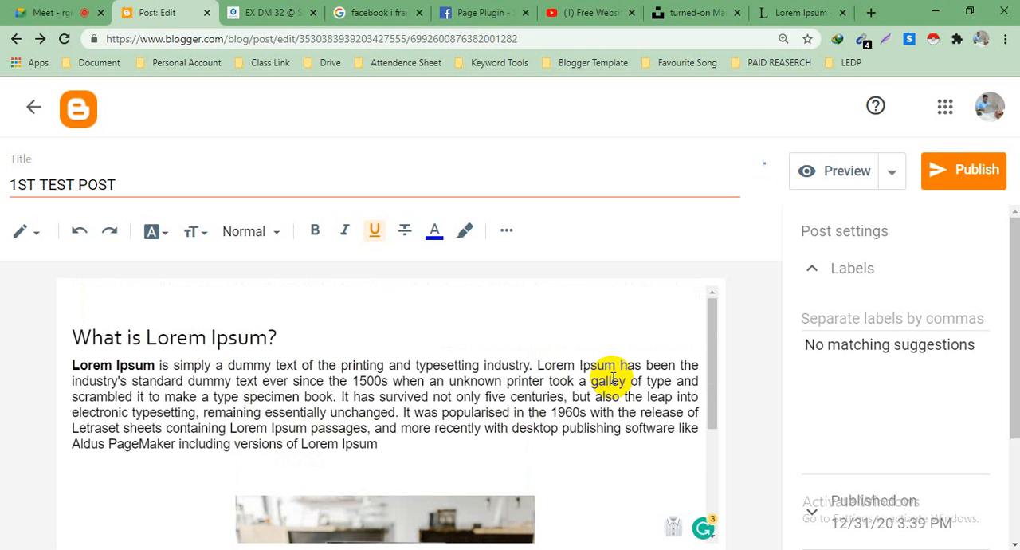
# Step: Make the "What is Lorem Ipsum?" heading in the post body bold
pyautogui.moveTo(71, 336); pyautogui.dragTo(257, 329)
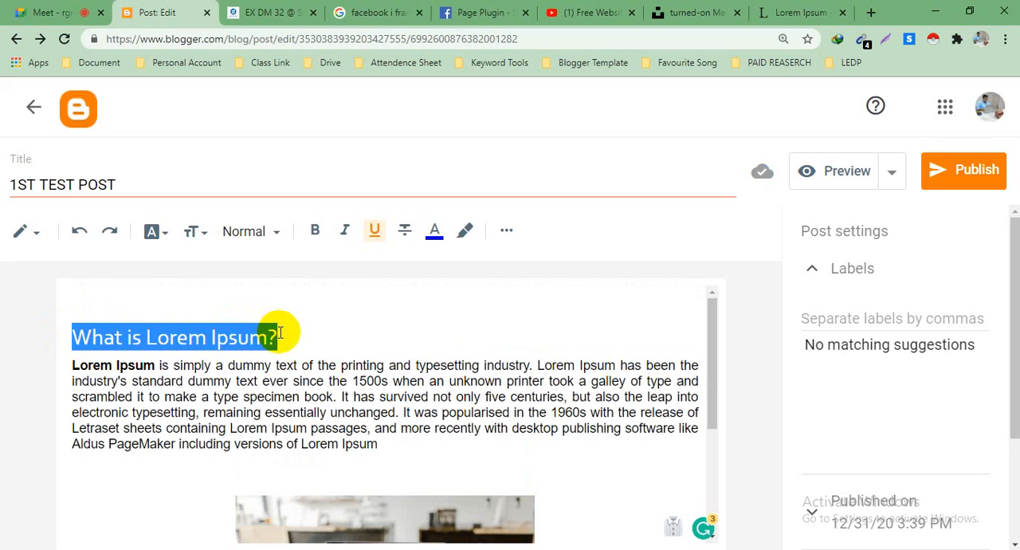
pyautogui.click(279, 334)
pyautogui.moveTo(280, 336); pyautogui.dragTo(61, 335)
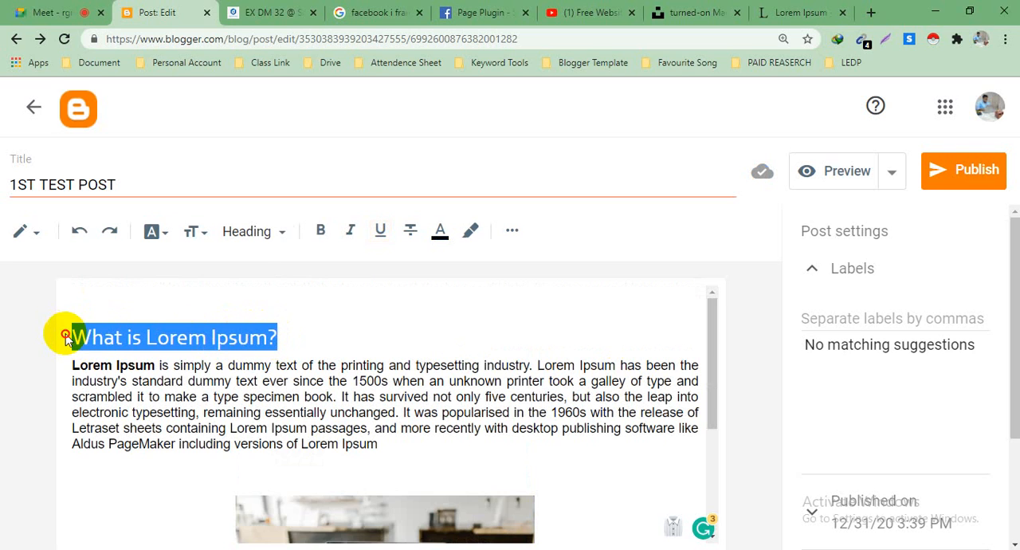
pyautogui.click(320, 232)
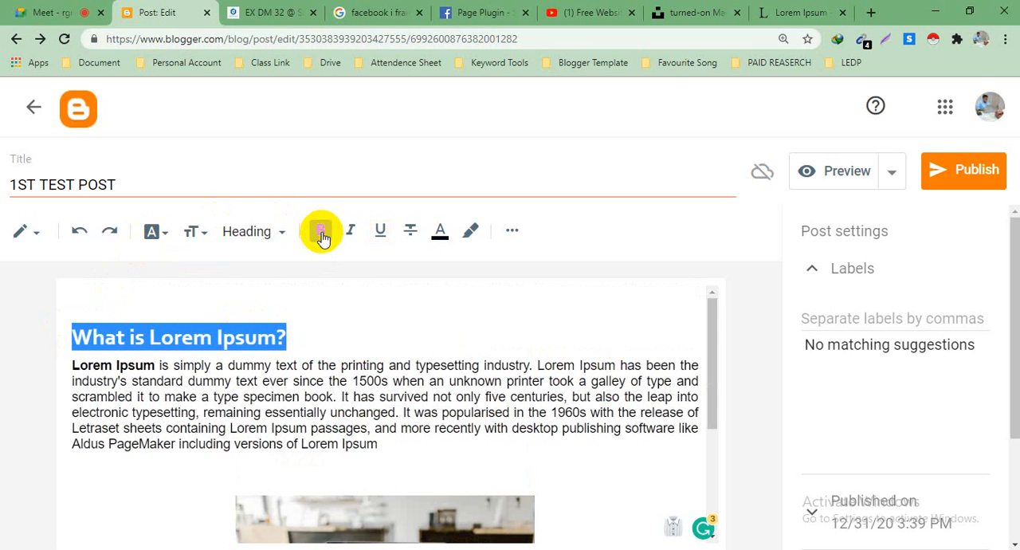
pyautogui.click(315, 322)
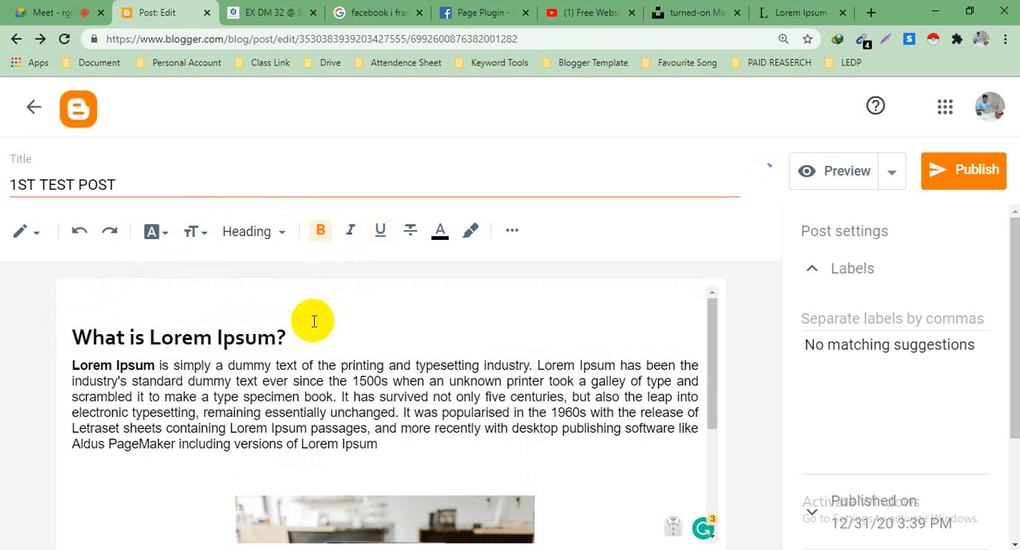
# Step: Italicize the "What is Lorem Ipsum?" heading in the post body
pyautogui.scroll(-3, 327, 318)
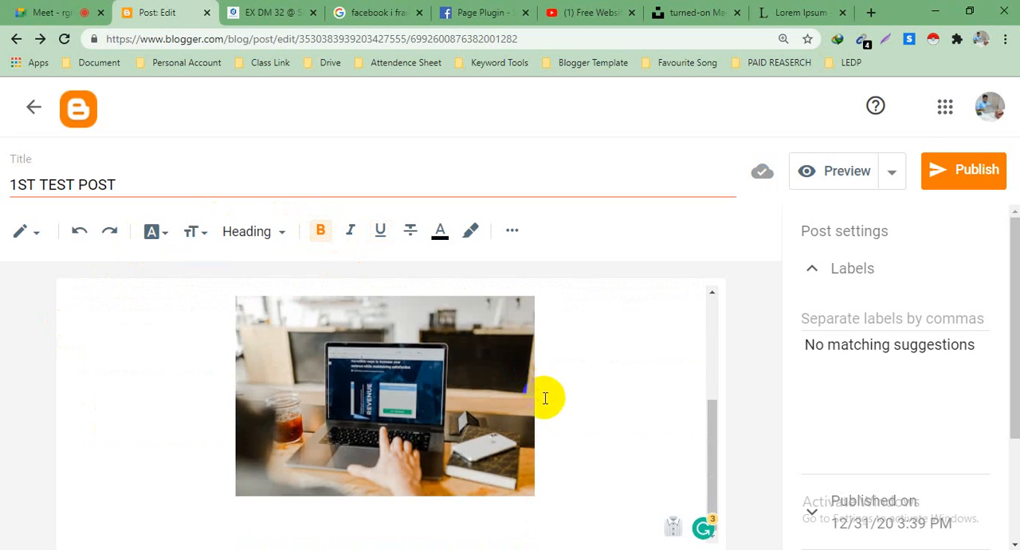
pyautogui.scroll(3, 546, 397)
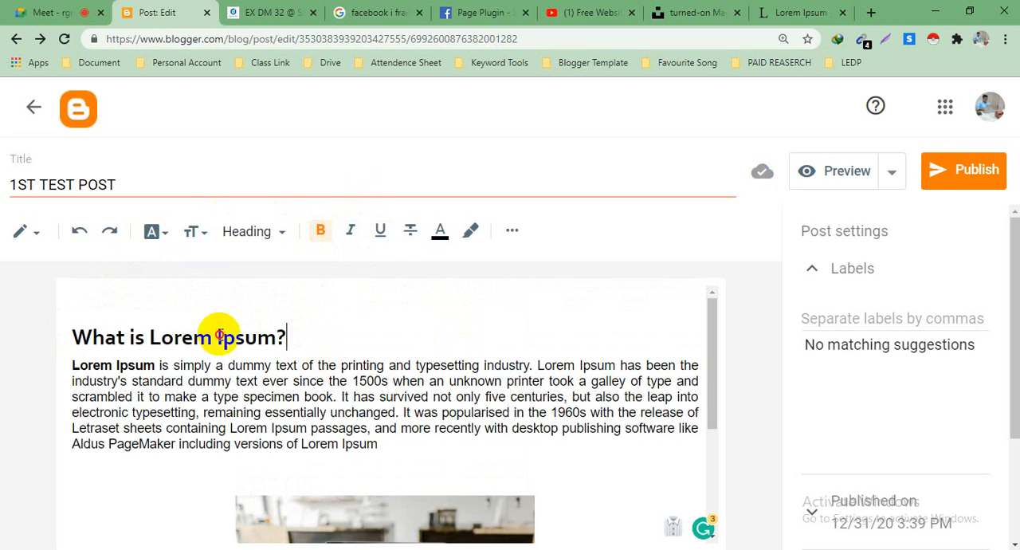
pyautogui.moveTo(287, 337); pyautogui.dragTo(61, 338)
pyautogui.click(351, 231)
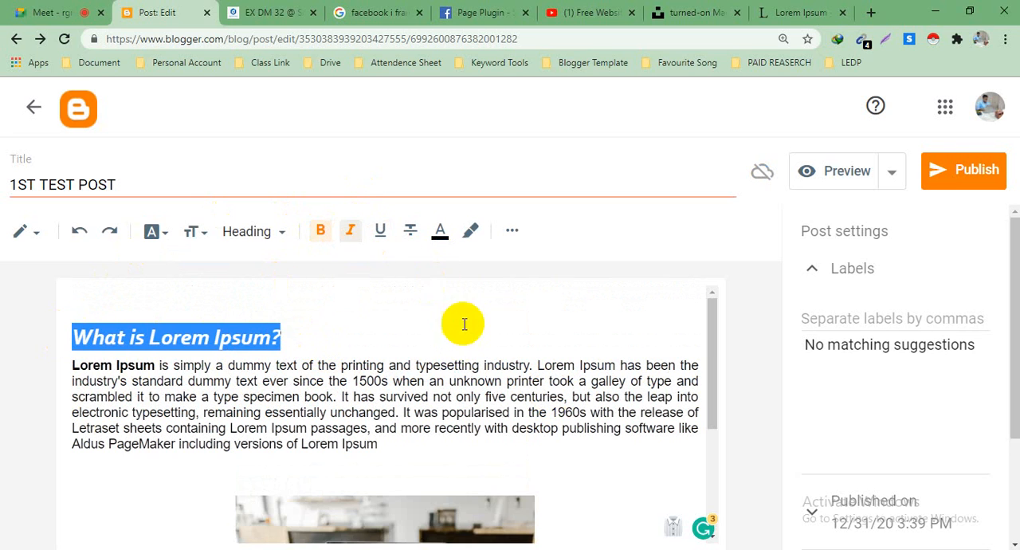
pyautogui.click(296, 337)
# Step: Publish the 1ST TEST POST to the blog and confirm the publication
pyautogui.scroll(-3, 552, 289)
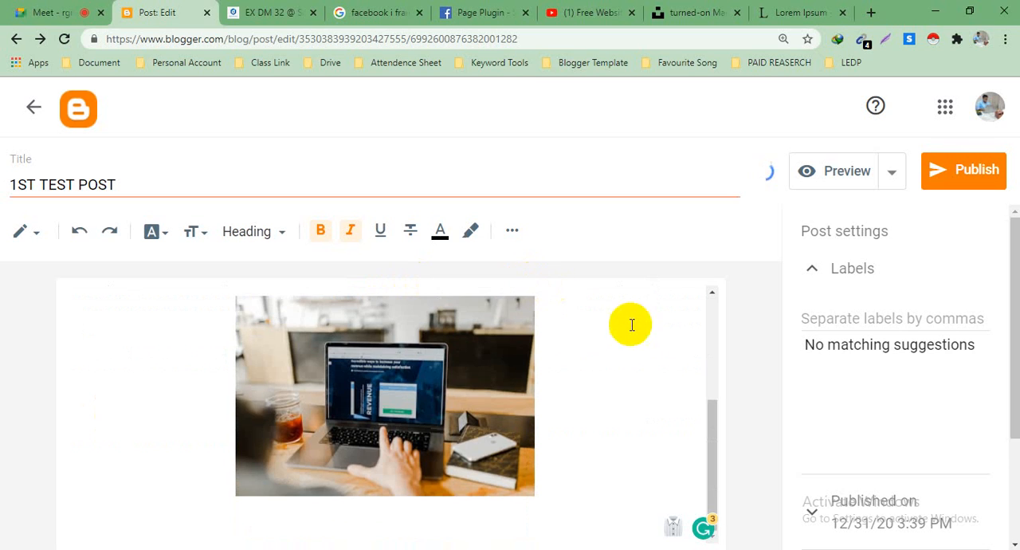
pyautogui.scroll(2, 423, 360)
pyautogui.scroll(-2, 414, 357)
pyautogui.scroll(-1, 414, 356)
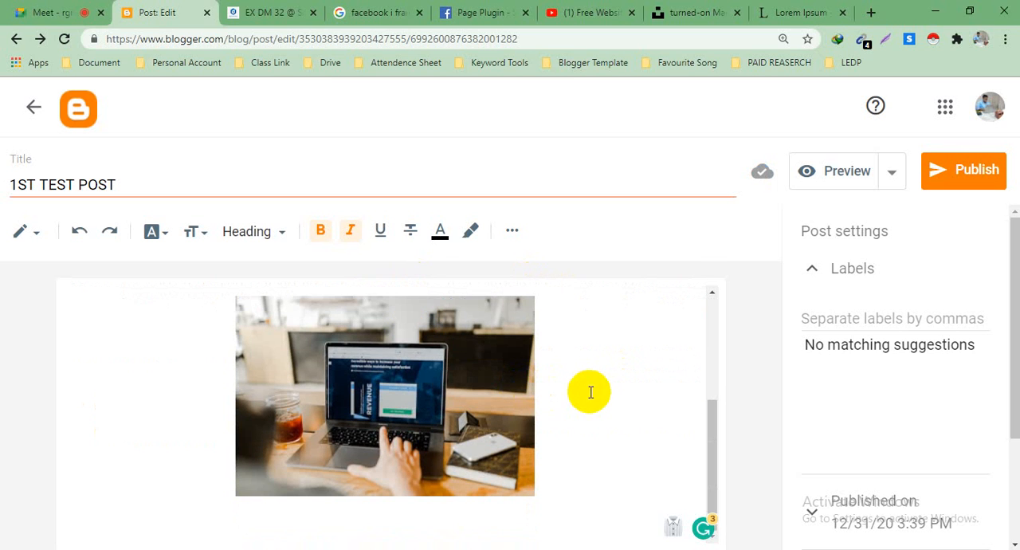
pyautogui.click(966, 185)
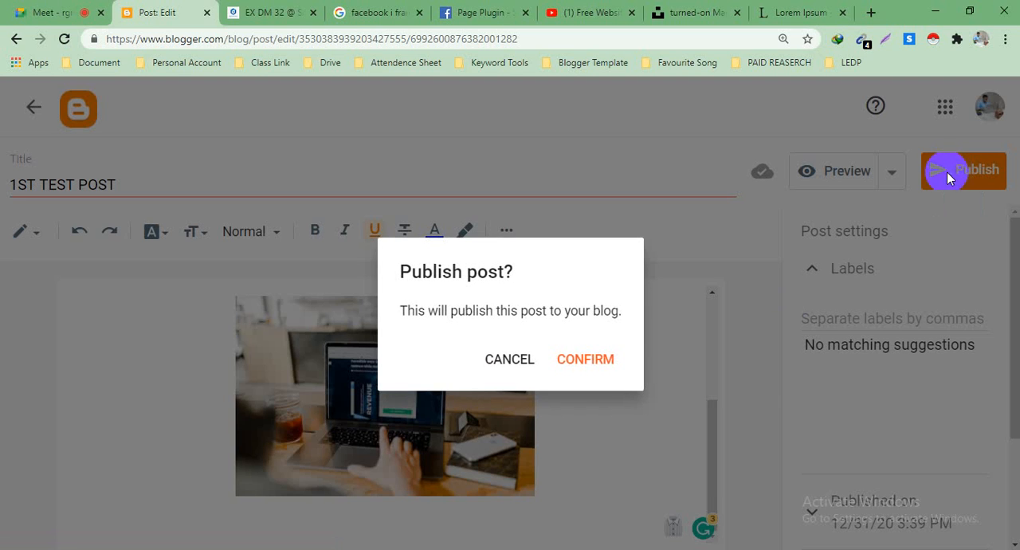
pyautogui.click(587, 360)
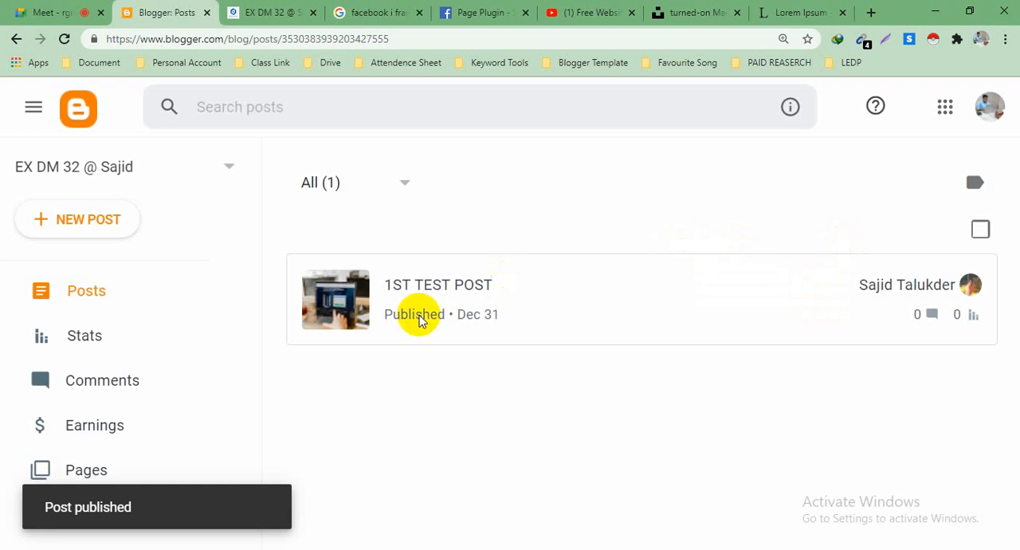
# Step: Switch to the live blog, reload it and examine the published post, sidebar and footer on the home page
pyautogui.click(267, 11)
pyautogui.click(66, 40)
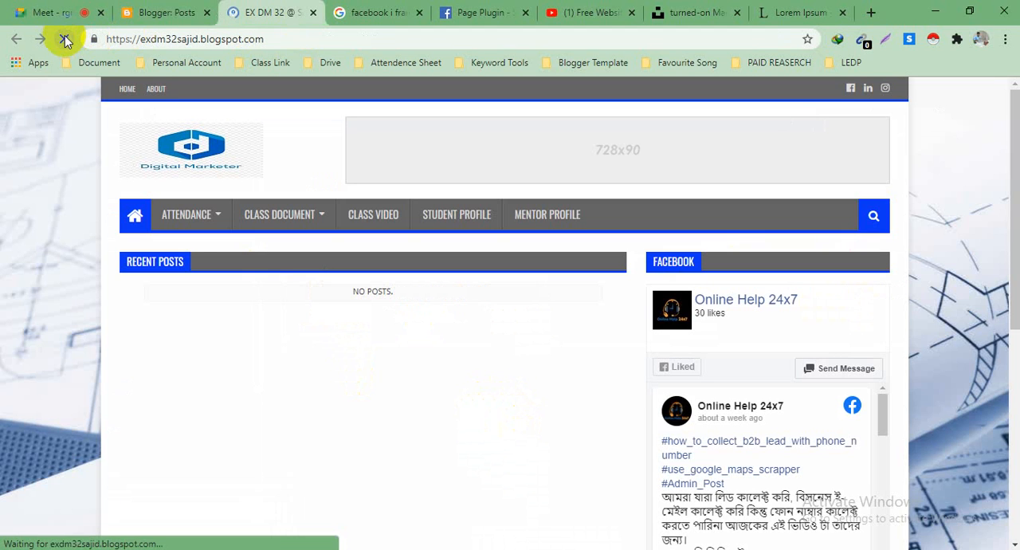
pyautogui.scroll(-1, 387, 307)
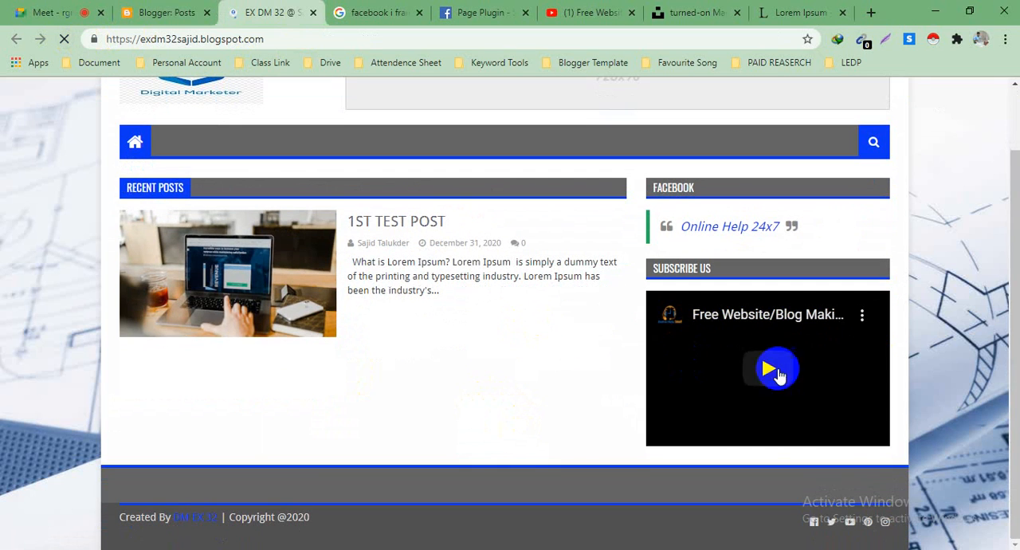
pyautogui.scroll(1, 401, 340)
pyautogui.scroll(-1, 204, 242)
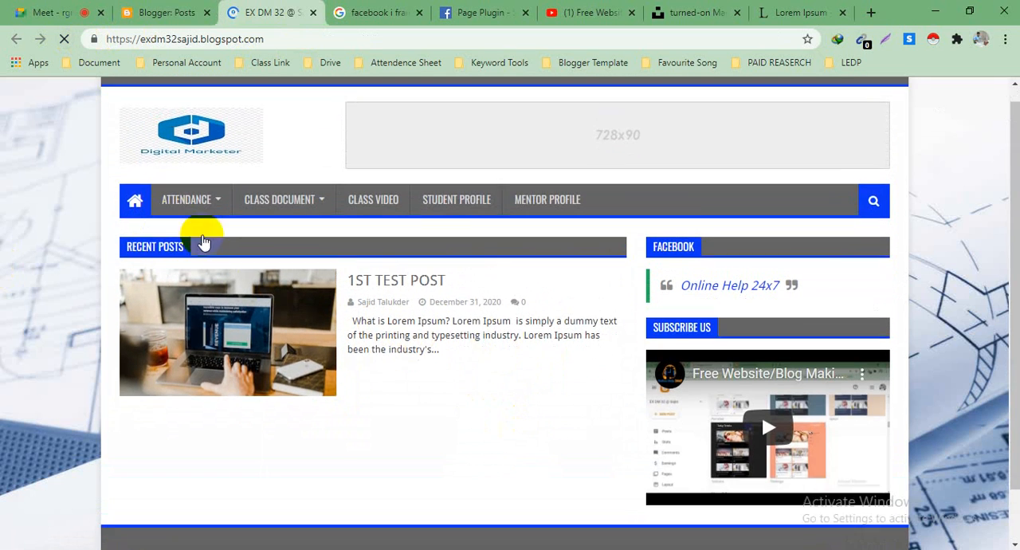
pyautogui.scroll(1, 452, 341)
pyautogui.scroll(-1, 483, 339)
pyautogui.scroll(1, 519, 349)
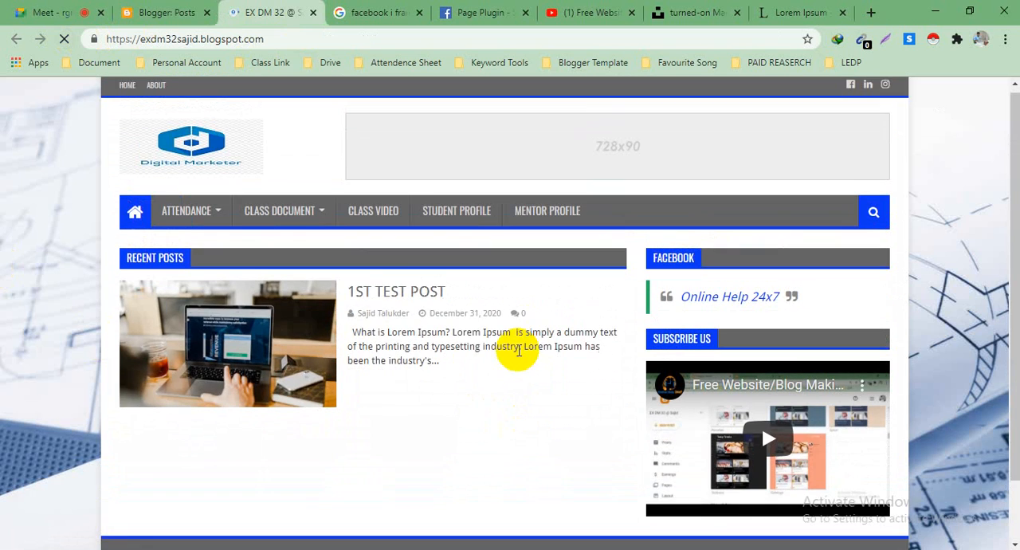
# Step: Copy the live blog's address, send it in the Google Meet chat and close the chat
pyautogui.click(268, 38)
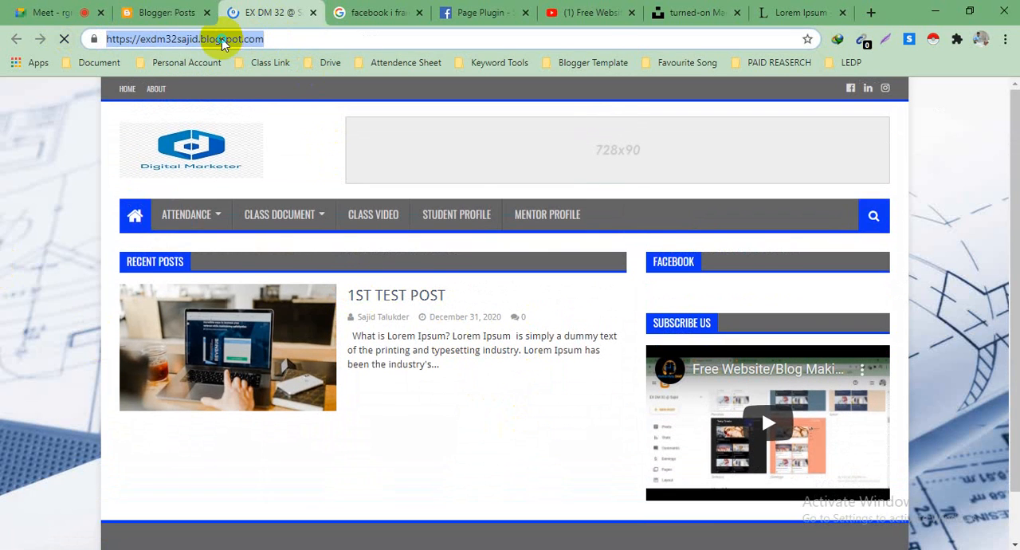
pyautogui.rightClick(223, 38)
pyautogui.click(263, 121)
pyautogui.click(167, 12)
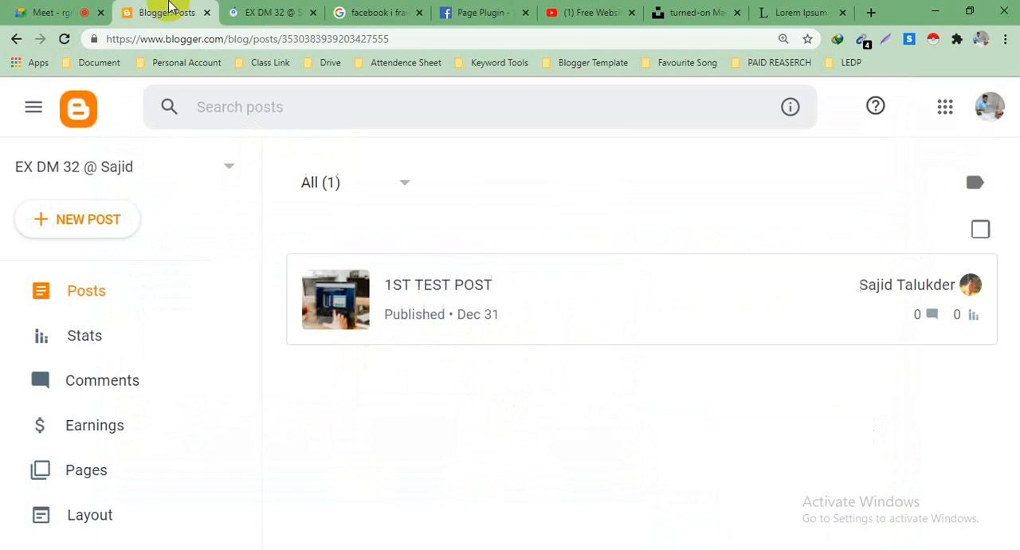
pyautogui.click(21, 8)
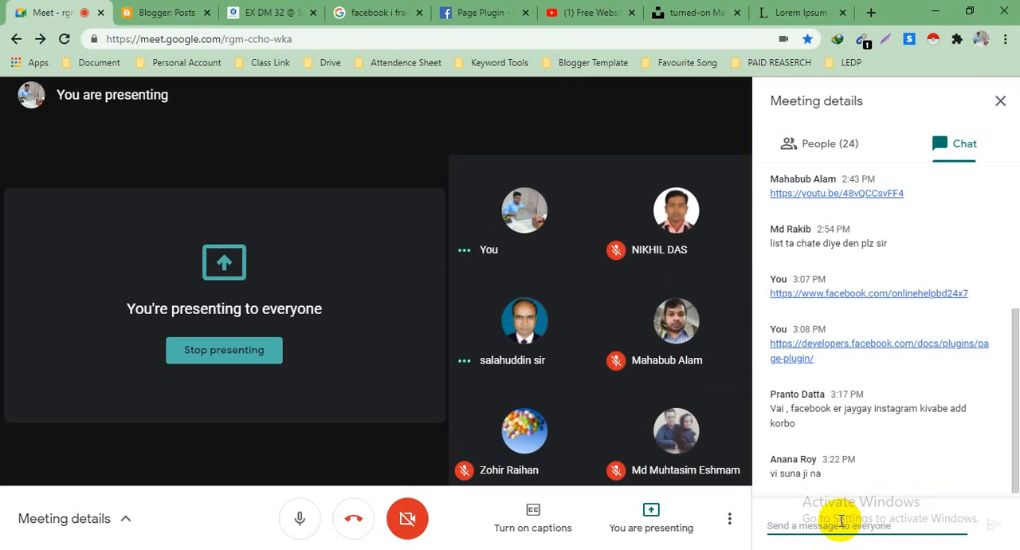
pyautogui.press('Return')
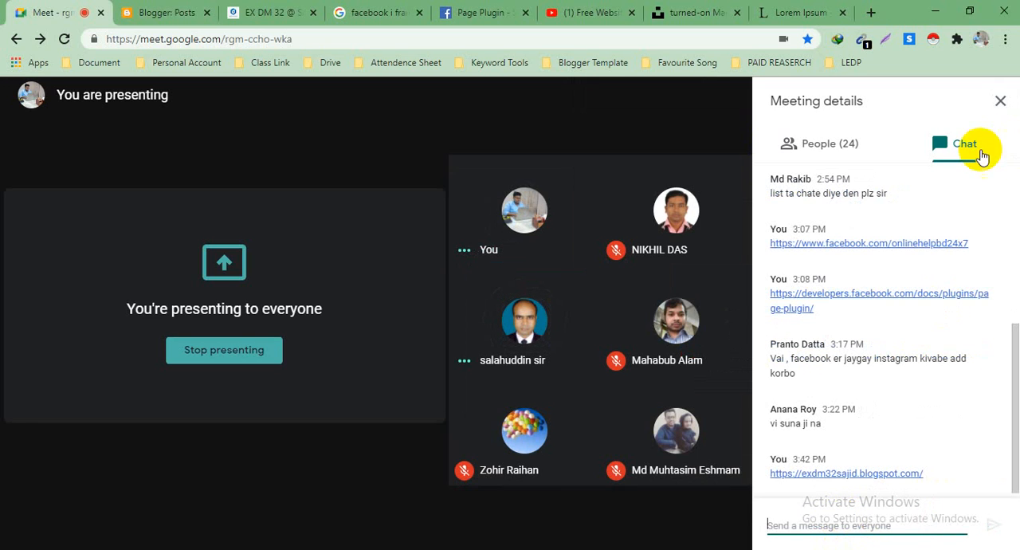
pyautogui.click(1000, 101)
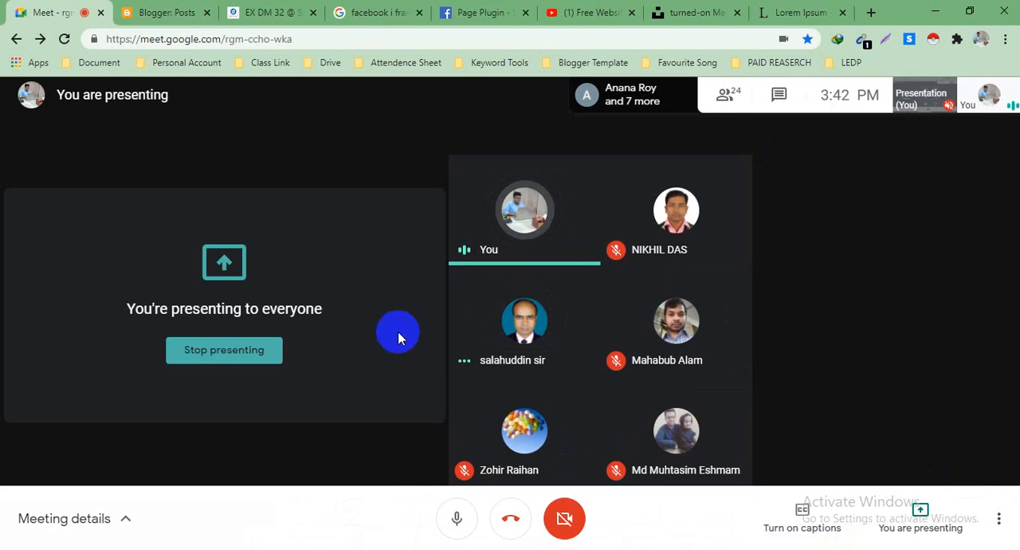
# Step: Return to the live blog, look over its home page and reload it
pyautogui.click(283, 18)
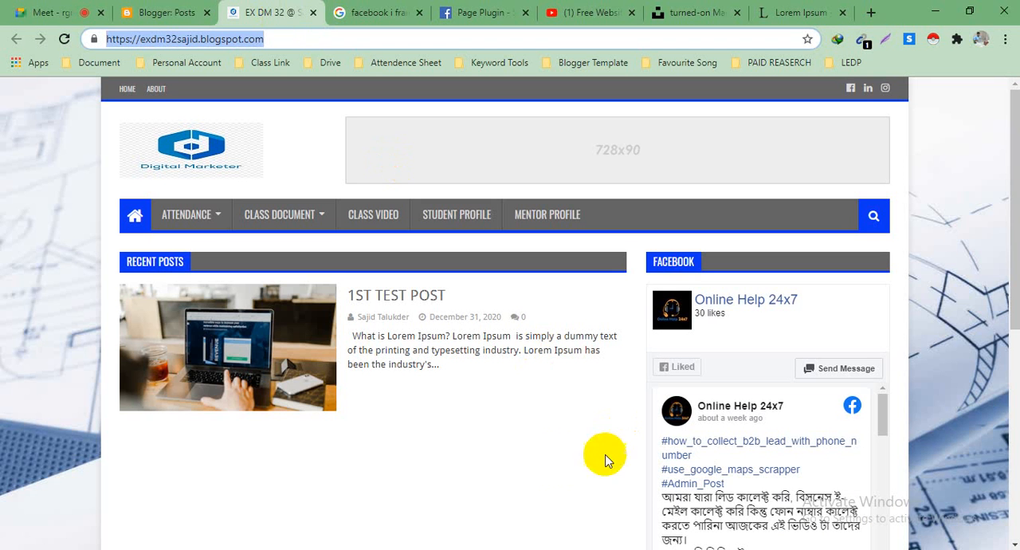
pyautogui.click(542, 450)
pyautogui.scroll(-2, 484, 381)
pyautogui.scroll(2, 487, 385)
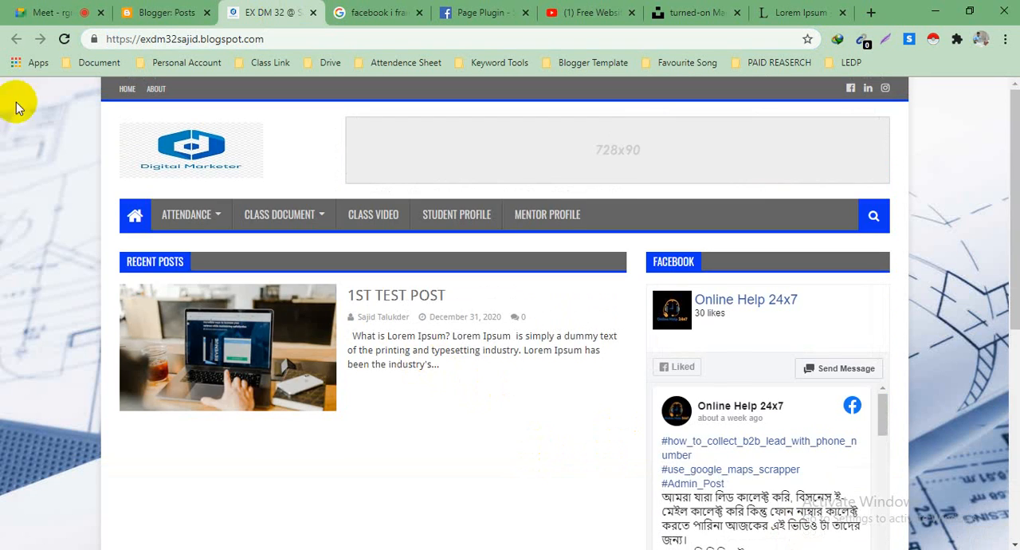
pyautogui.click(67, 40)
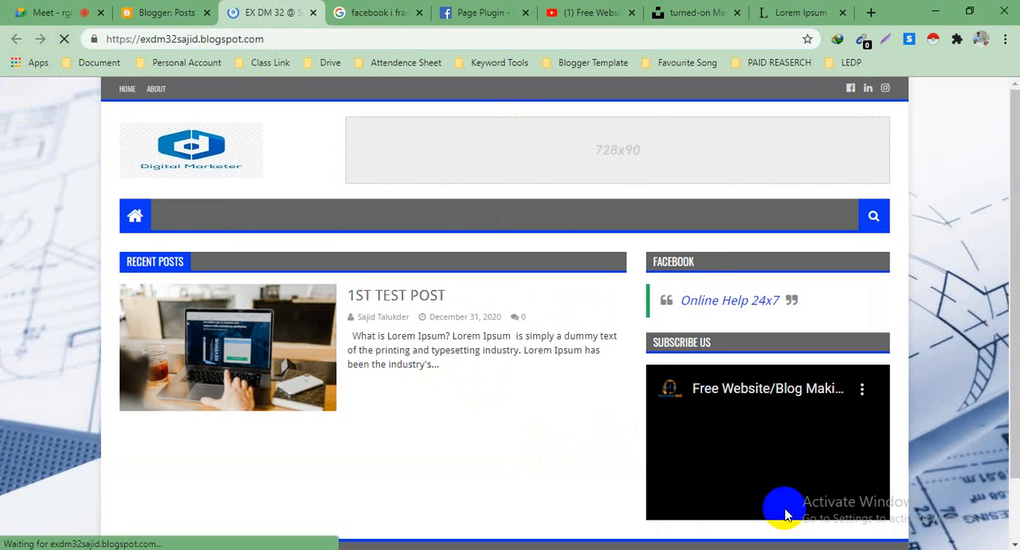